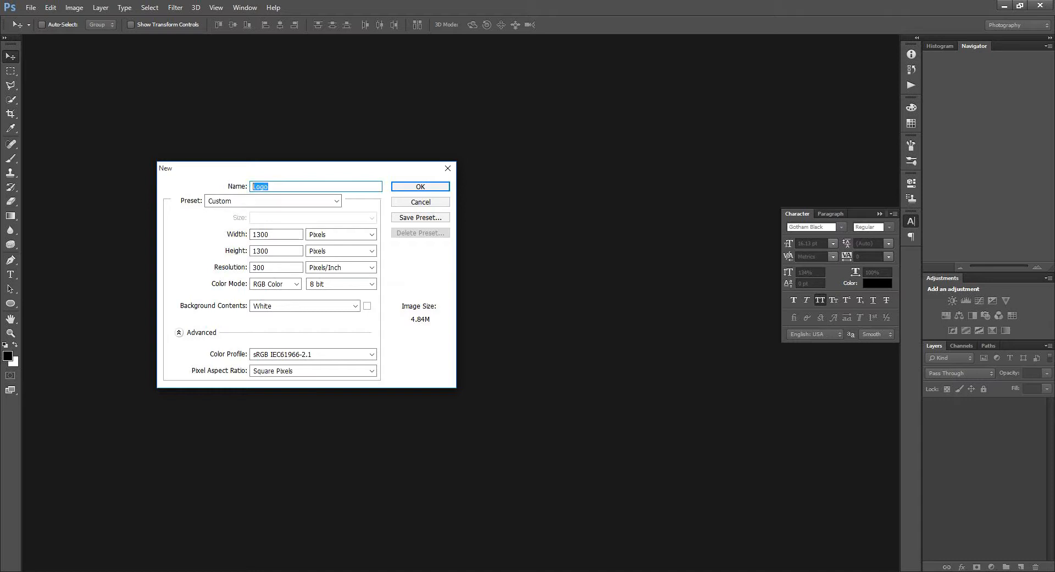
Step: Create a 1300 × 1300 pixel RGB document named logo at 300 pixels/inch with a white background
type("lo")
double_click(266, 235)
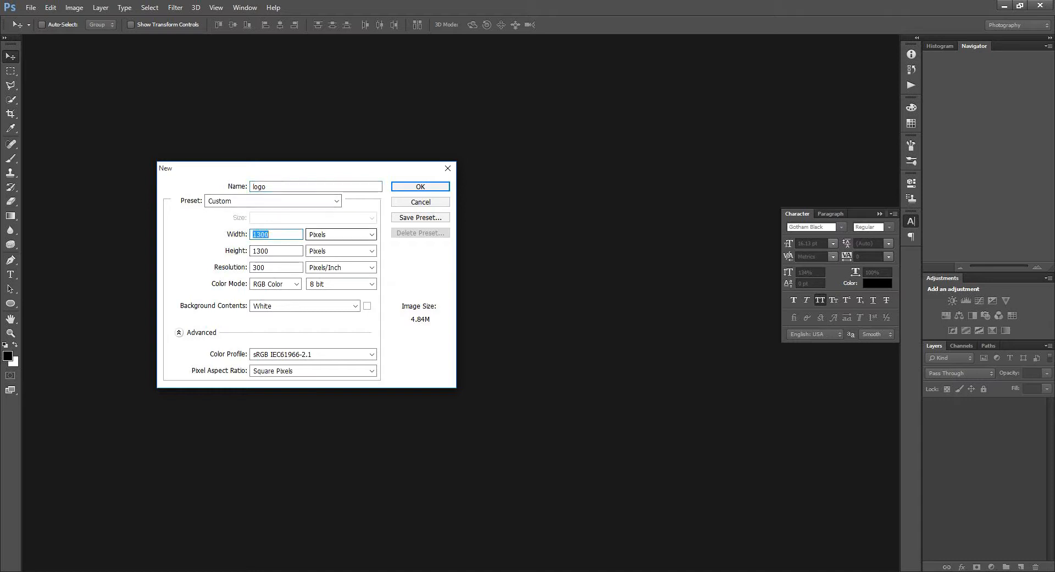
left_click(372, 235)
double_click(266, 252)
left_click(372, 251)
left_click(317, 262)
left_click(421, 187)
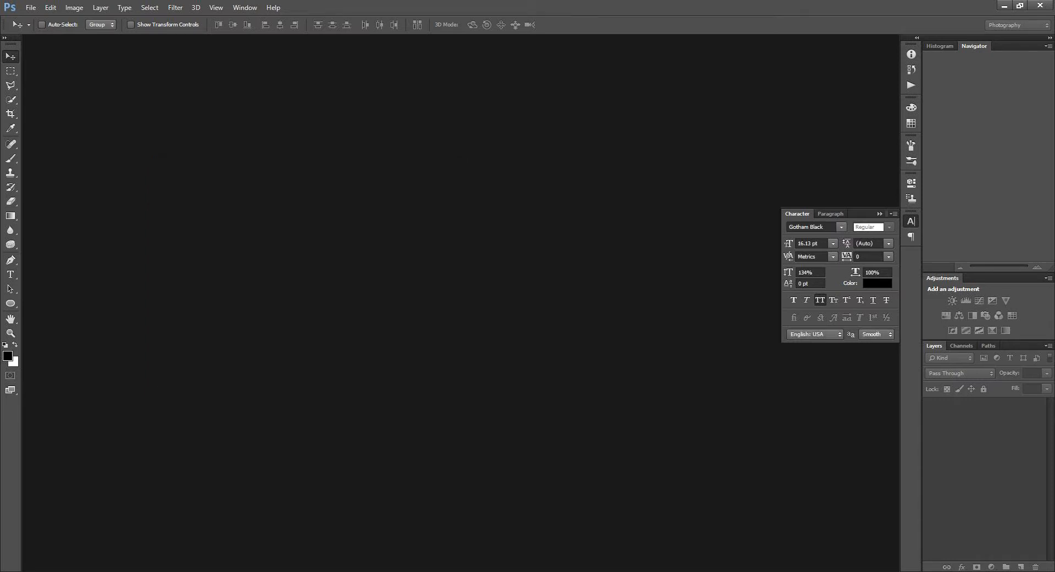
left_click_drag(363, 40, 385, 38)
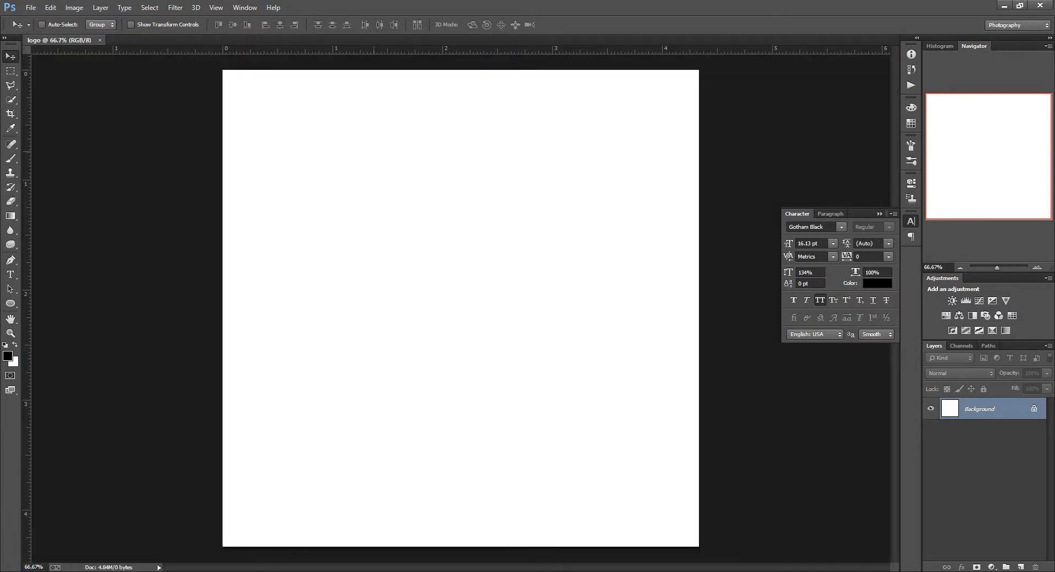
Step: Place a horizontal and a vertical guide crossing at the canvas centre, with the Ellipse tool active
left_click(10, 303)
left_click(50, 325)
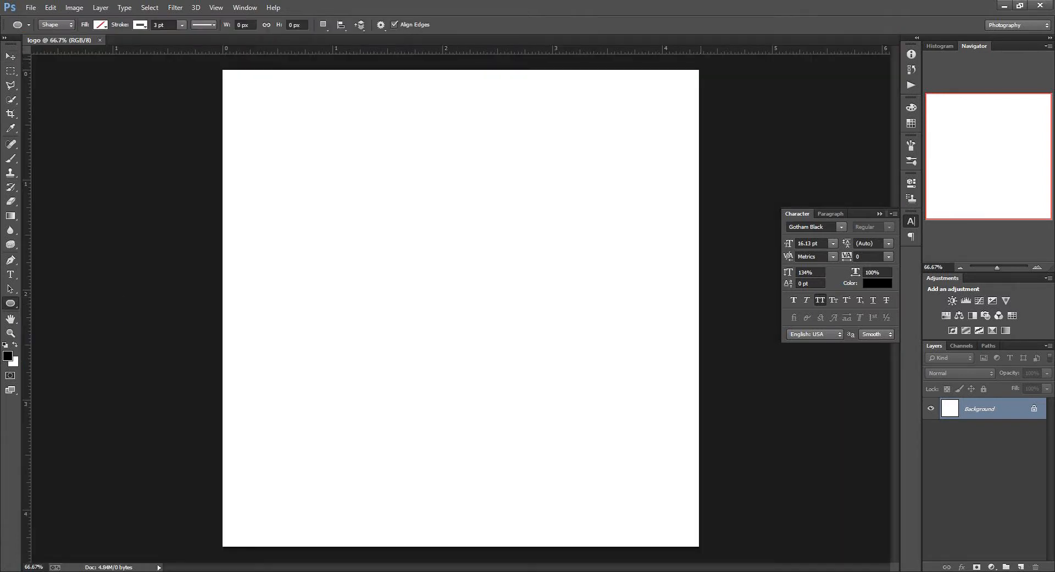
left_click_drag(27, 301, 461, 311)
left_click_drag(457, 49, 460, 307)
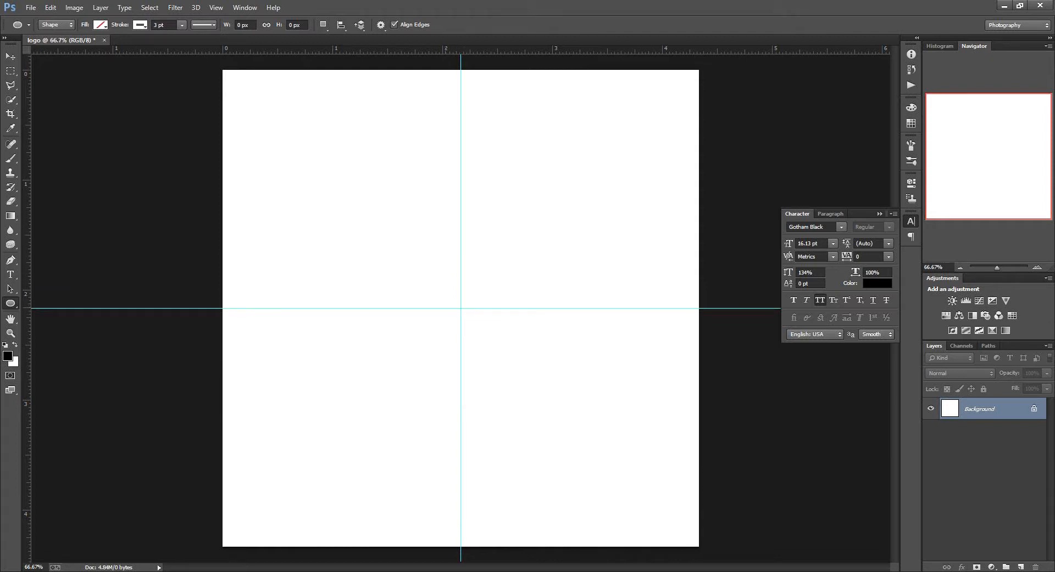
Step: Draw a circle about 1112 px wide centred on the guides and give it a 3 pt orange stroke and black fill
left_click_drag(461, 308, 768, 505)
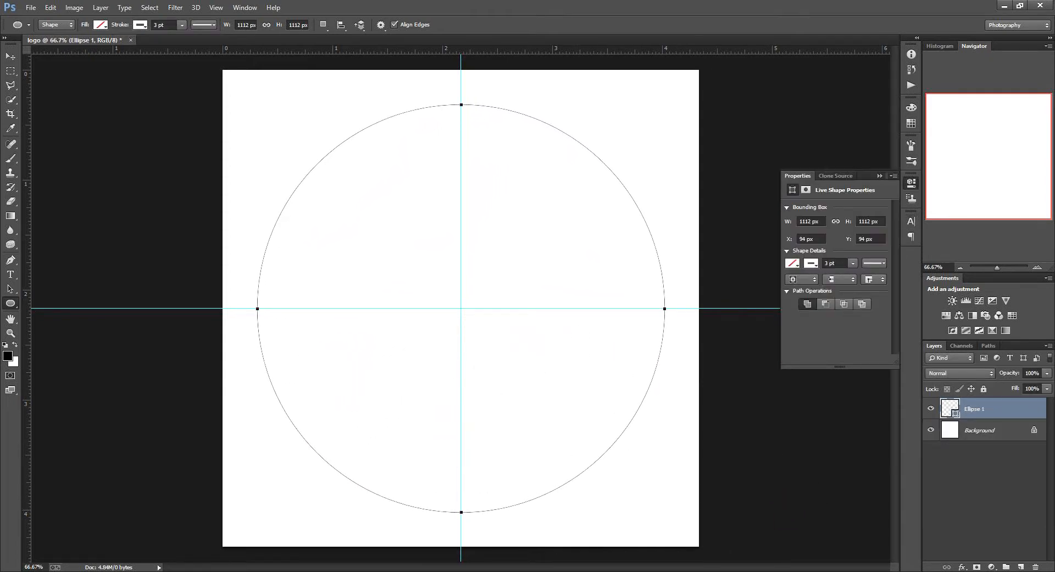
left_click(100, 25)
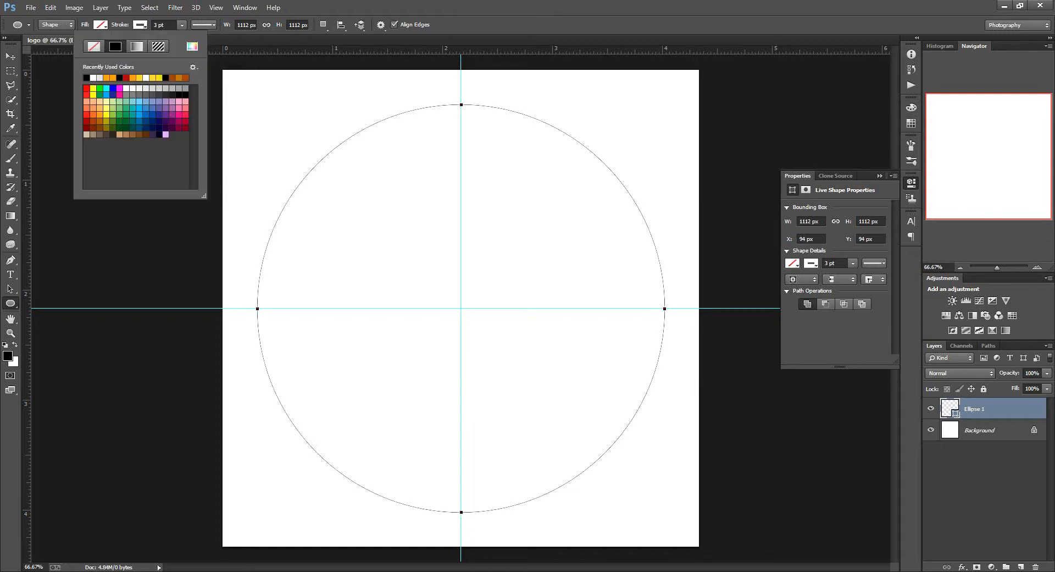
left_click(106, 78)
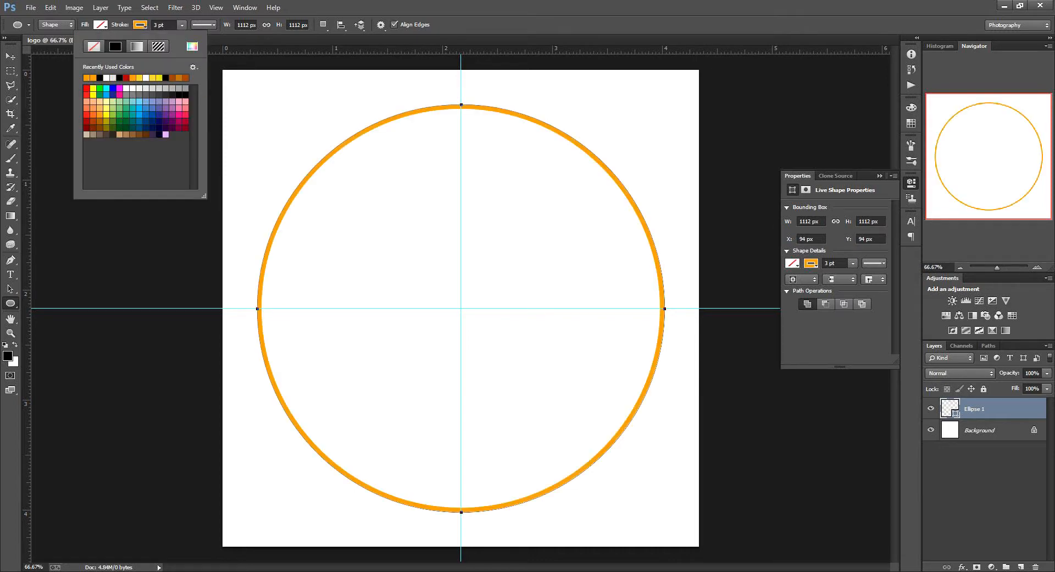
left_click(100, 25)
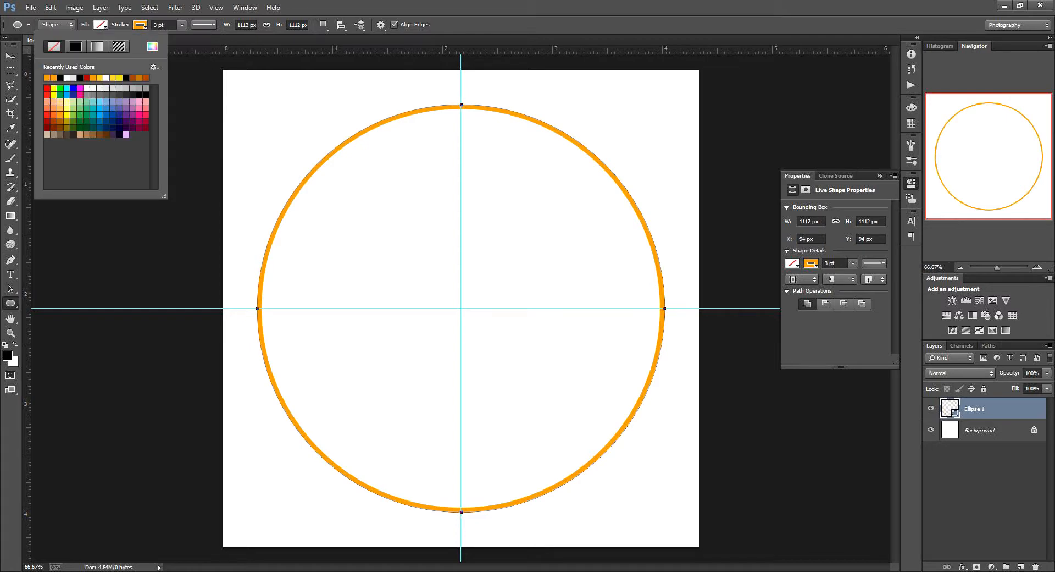
left_click(152, 47)
left_click_drag(729, 440, 642, 526)
left_click(890, 379)
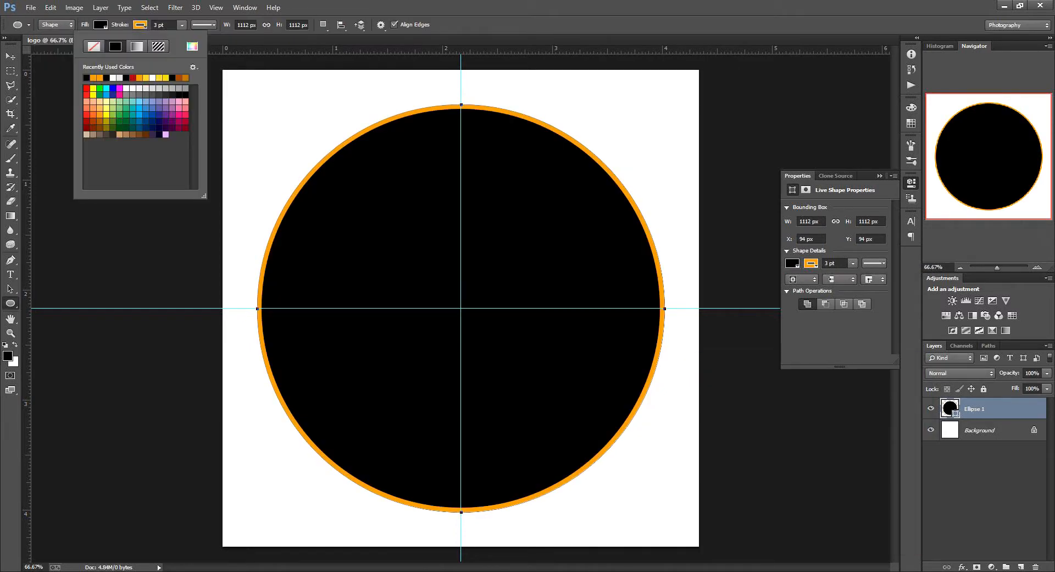
Step: Draw a concentric inner circle about 826 px wide with a red fill and a 3 pt orange stroke
left_click(10, 302)
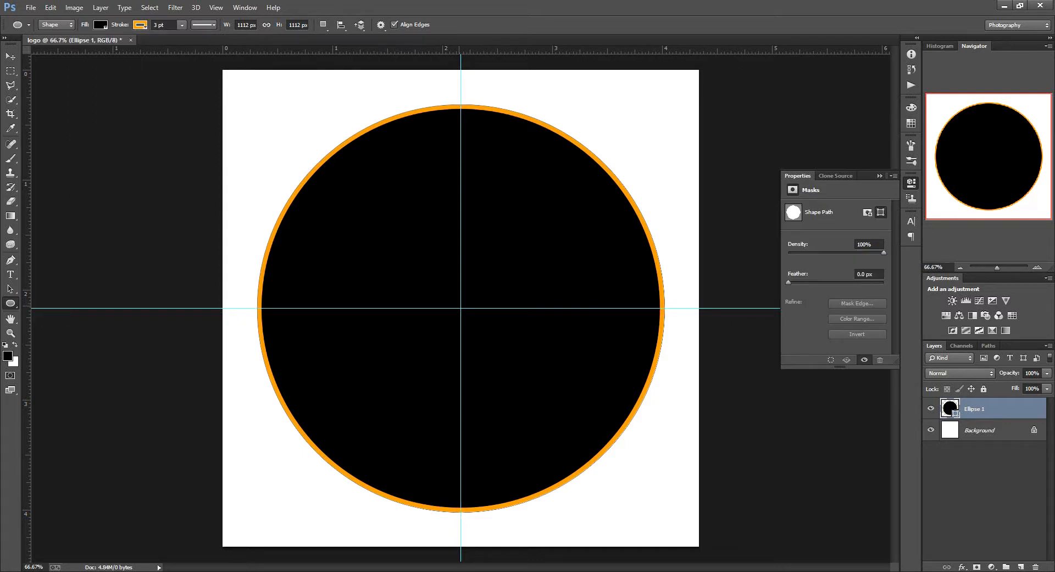
left_click_drag(461, 308, 612, 460)
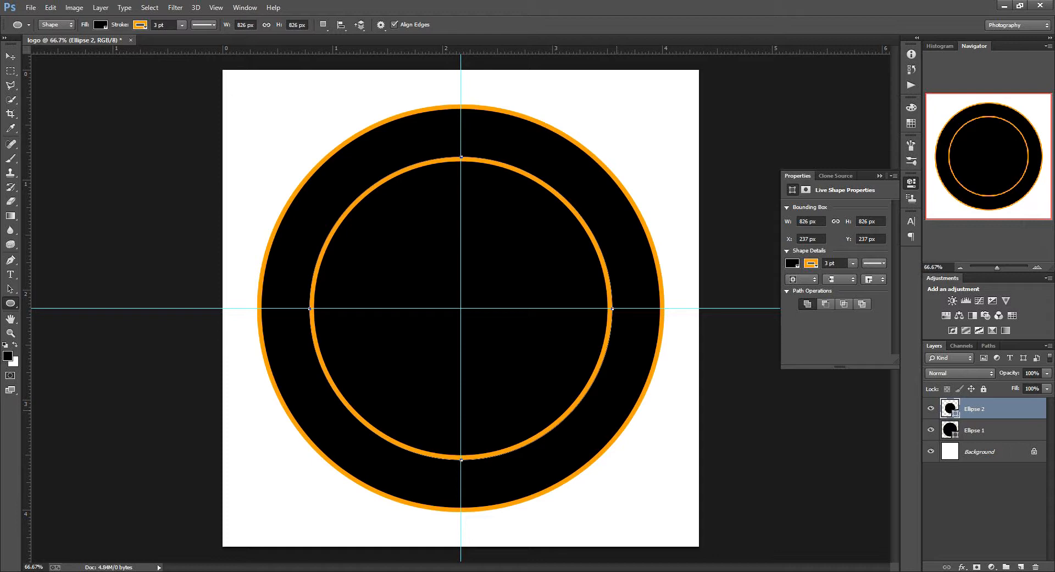
left_click(140, 24)
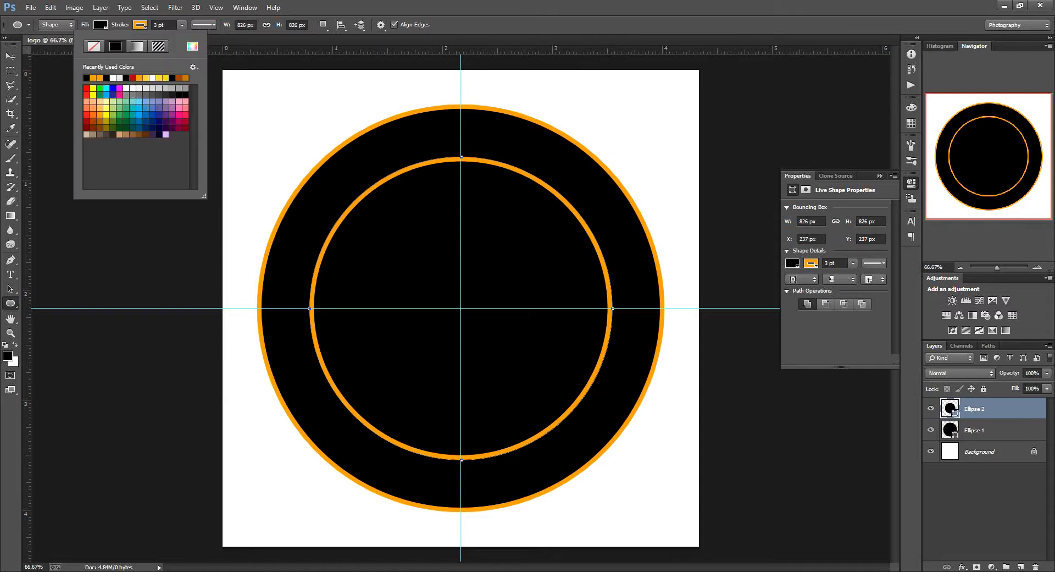
left_click(86, 78)
left_click(140, 78)
left_click(100, 25)
left_click(47, 78)
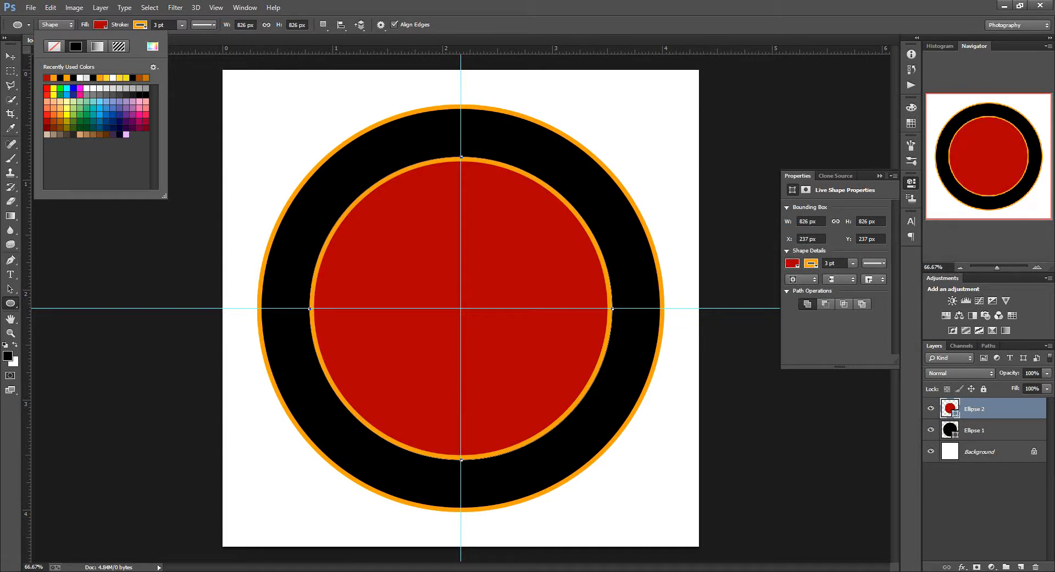
key("Return")
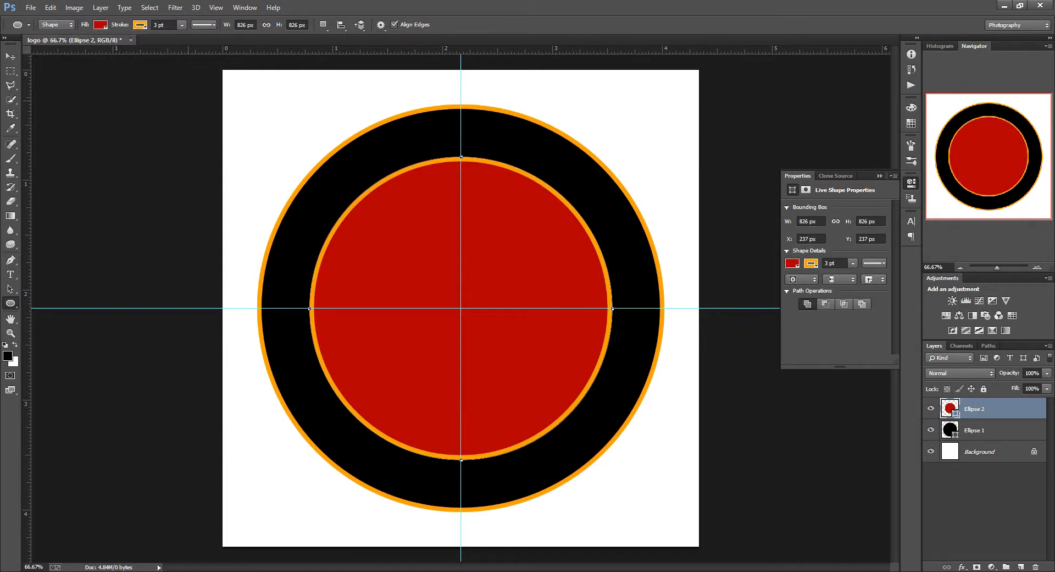
Step: Change the inner circle's fill to white
left_click(100, 24)
left_click(79, 77)
key("Return")
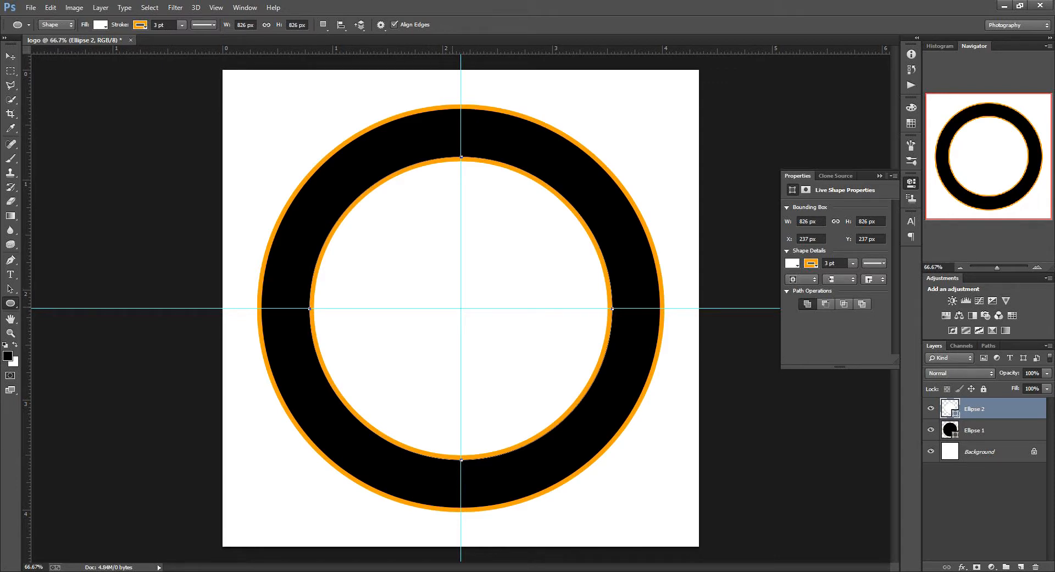
Step: Remove the vertical and horizontal guides from the canvas
left_click(11, 56)
left_click_drag(461, 181, 3, 169)
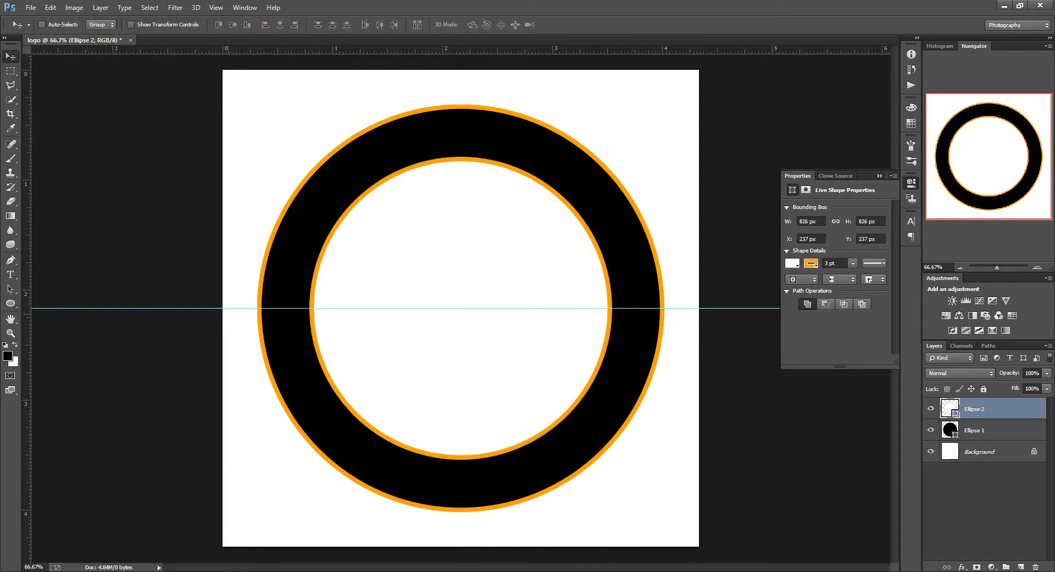
left_click_drag(269, 307, 277, 24)
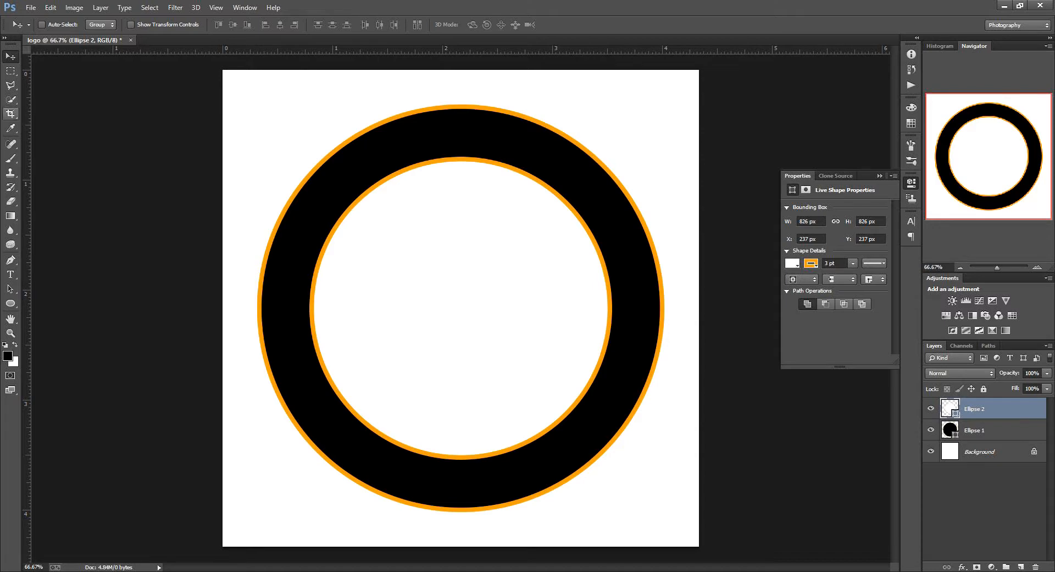
Step: Add a black letter R in Gotham Black and enlarge it to about 70.69 pt at the centre of the inner circle
key("t")
left_click(461, 159)
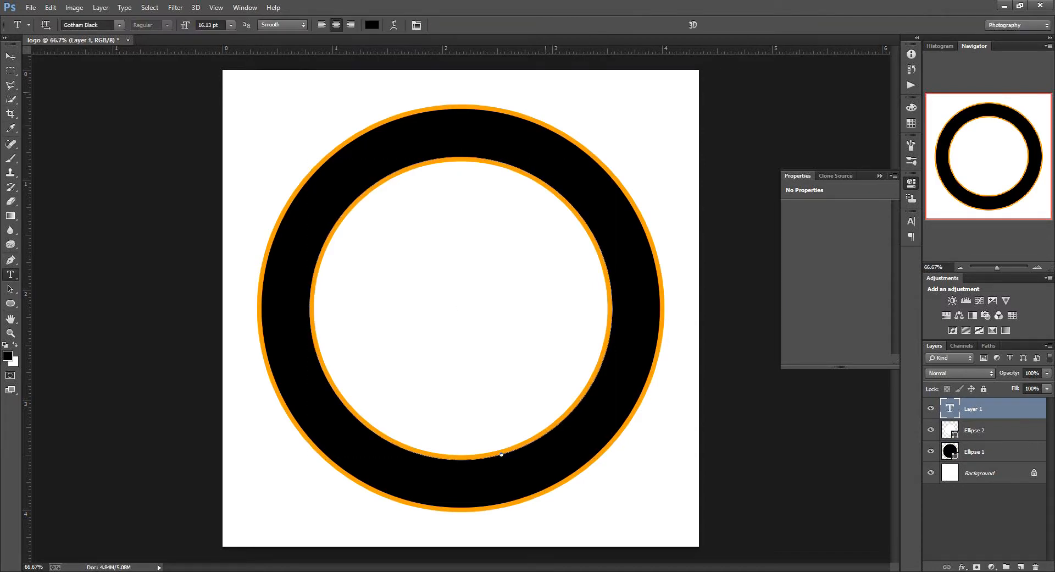
left_click(451, 308)
type("R")
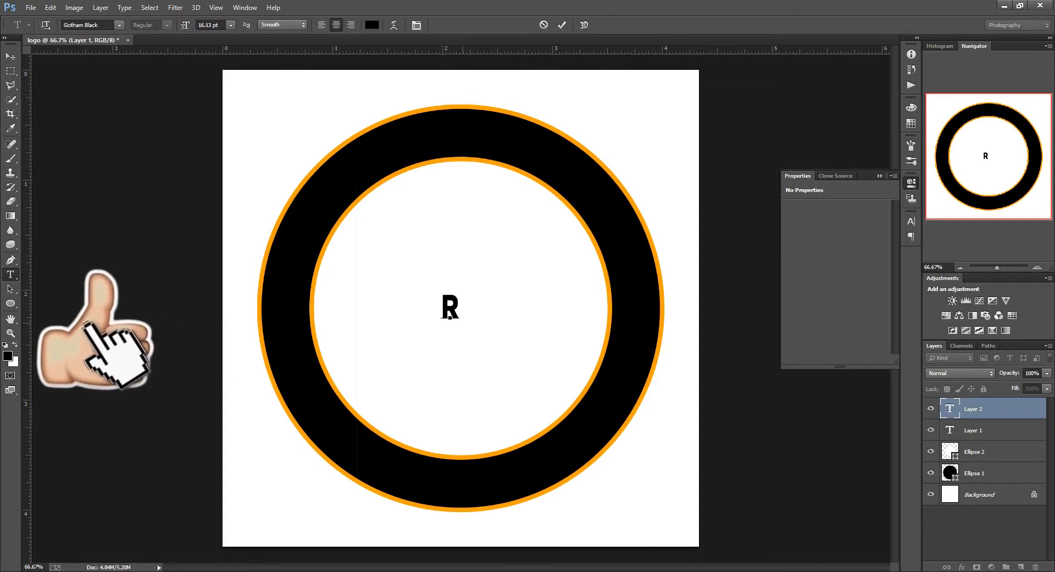
key("ctrl+Return")
key("ctrl+t")
left_click_drag(463, 319, 479, 349)
key("Return")
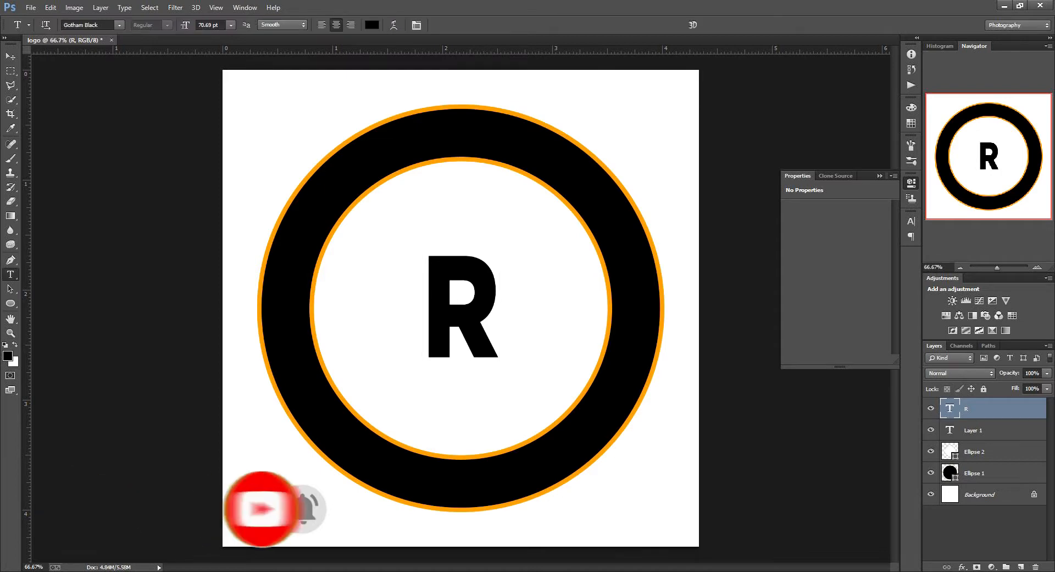
double_click(950, 408)
left_click(372, 25)
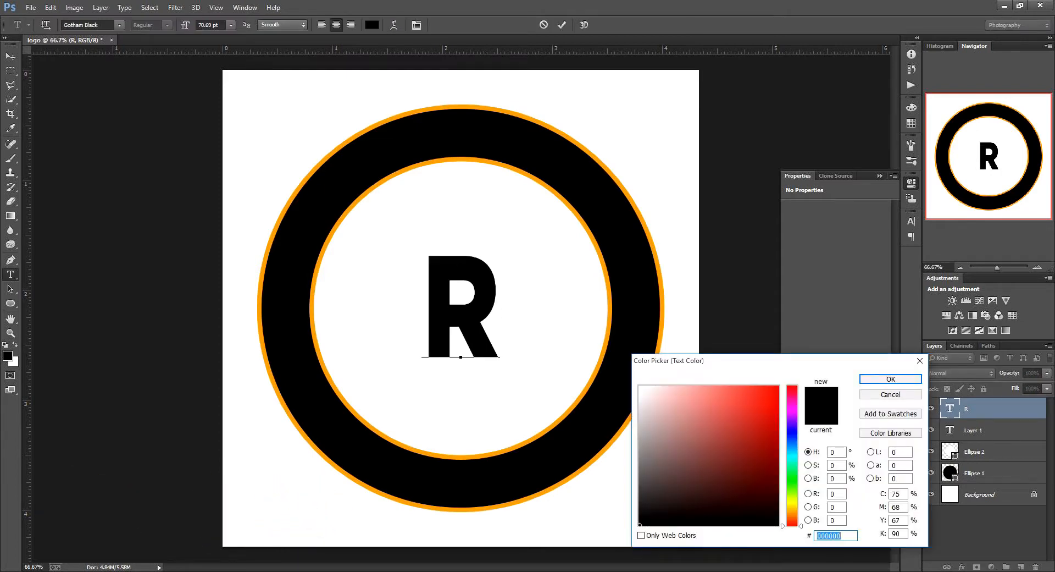
left_click(890, 394)
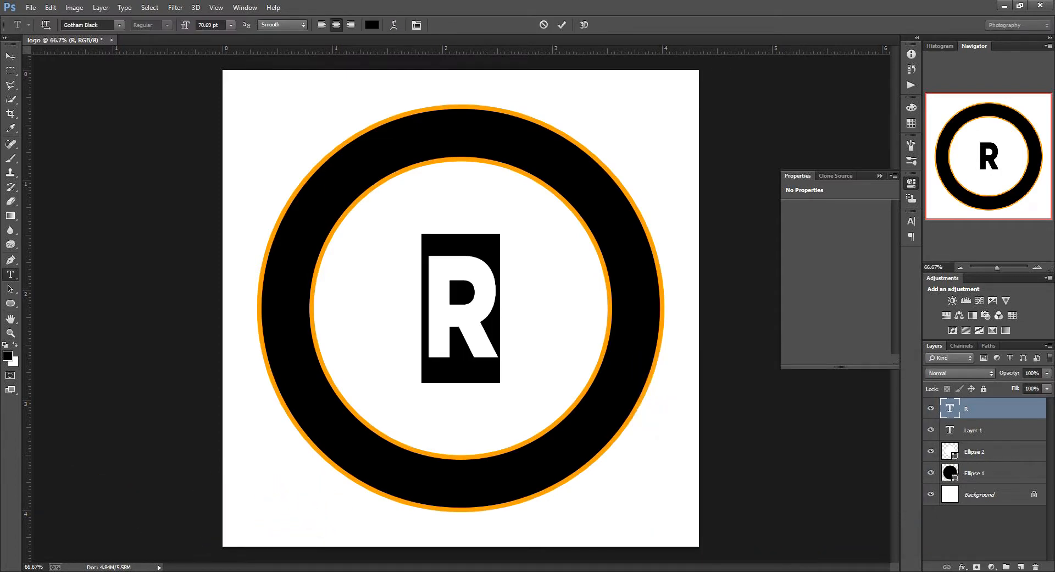
Step: Hide the empty text layer below the R and keep the inner circle's layer visible
left_click(931, 430)
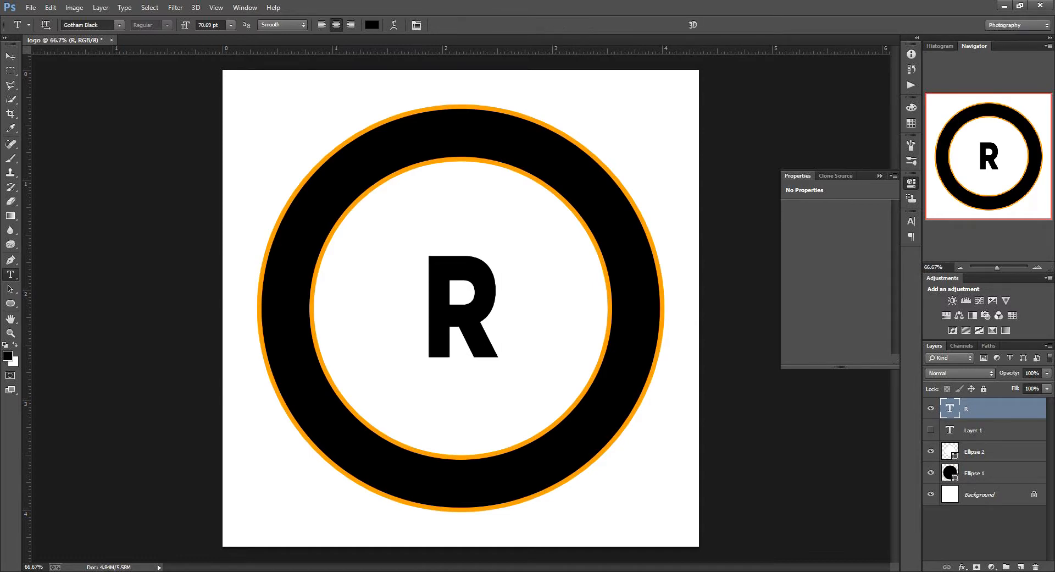
left_click(931, 451)
left_click(931, 452)
Step: Change the inner circle's fill from white back to red
double_click(950, 451)
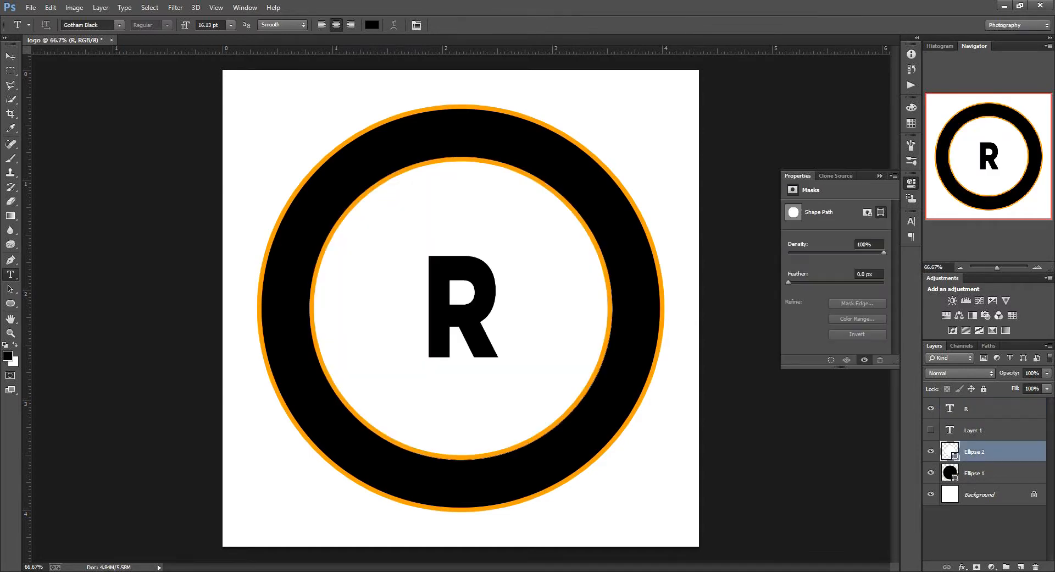
left_click(891, 394)
left_click(10, 304)
left_click(101, 25)
left_click(53, 78)
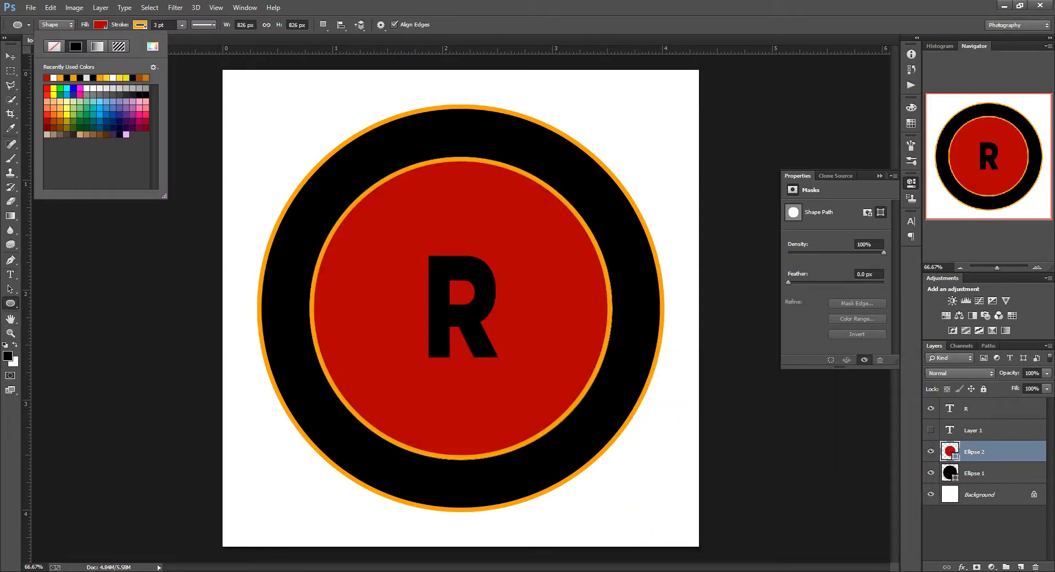
left_click(386, 173)
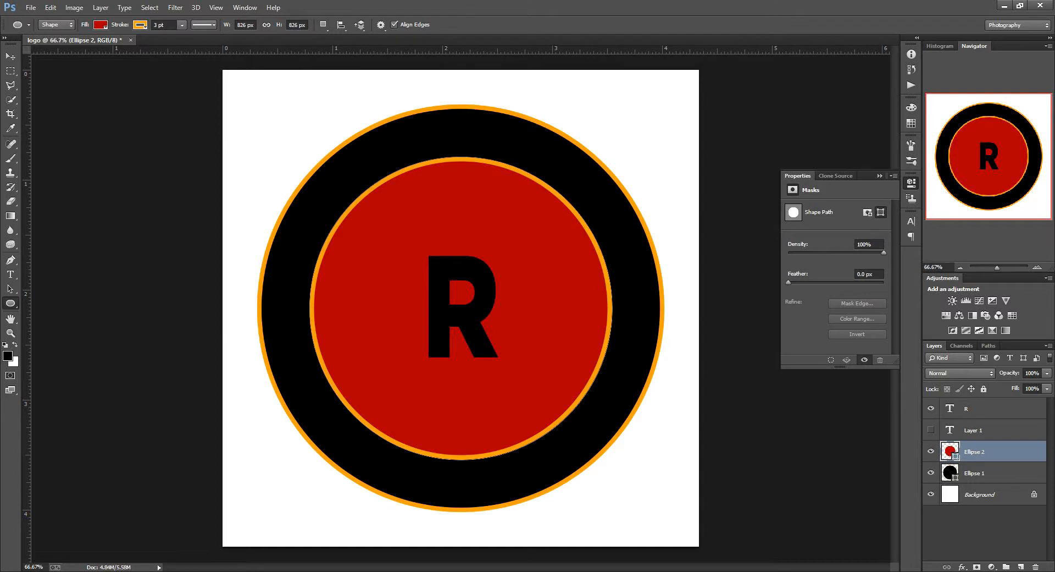
Step: Undo the recent edits back to the red inner circle with both guides and no text
key("ctrl+alt+z")
key("ctrl+alt+z")
key("ctrl+alt+z")
key("ctrl+alt+z")
key("ctrl+alt+z")
key("ctrl+alt+z")
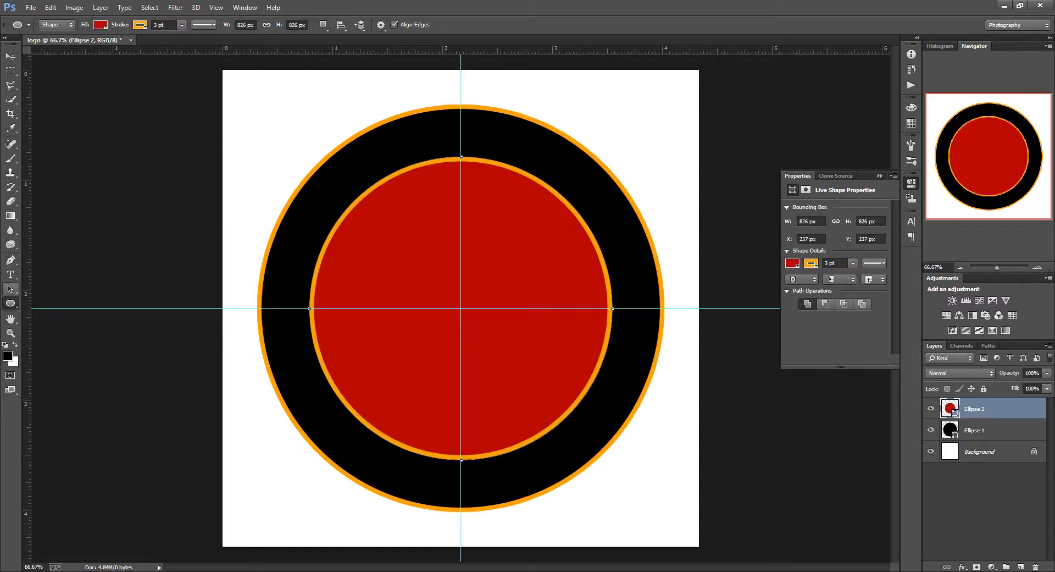
Step: Add a black letter R in 73 pt Gotham Black and centre it on the guides inside the red circle
left_click(10, 274)
left_click(581, 94)
type("R")
left_click_drag(581, 95, 529, 374)
key("ctrl+Return")
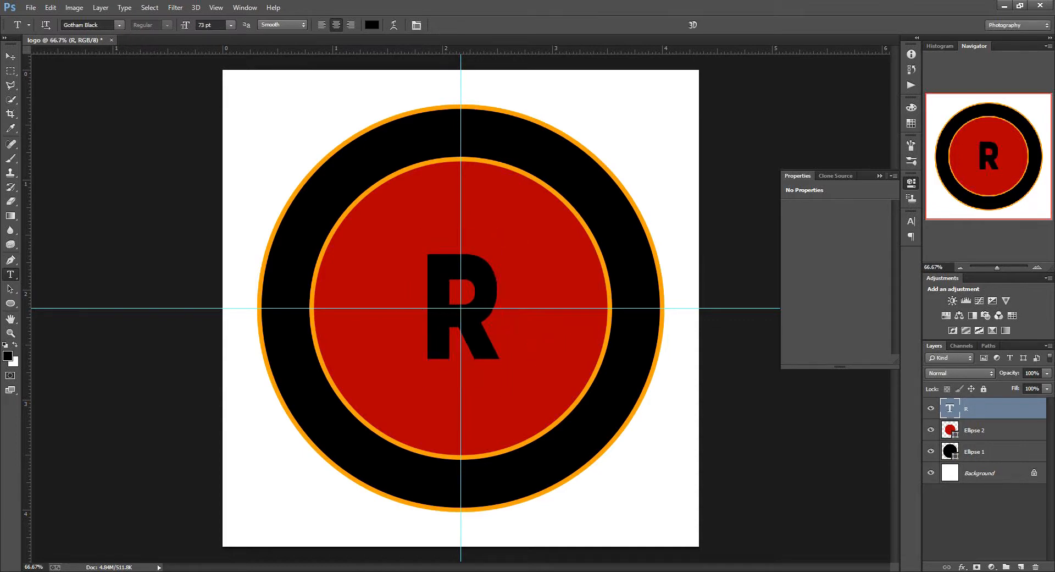
Step: On a new layer, draw a feather-shaped Pen path extending right from the R's leg, with a curved outer tip
key("ctrl+shift+alt+n")
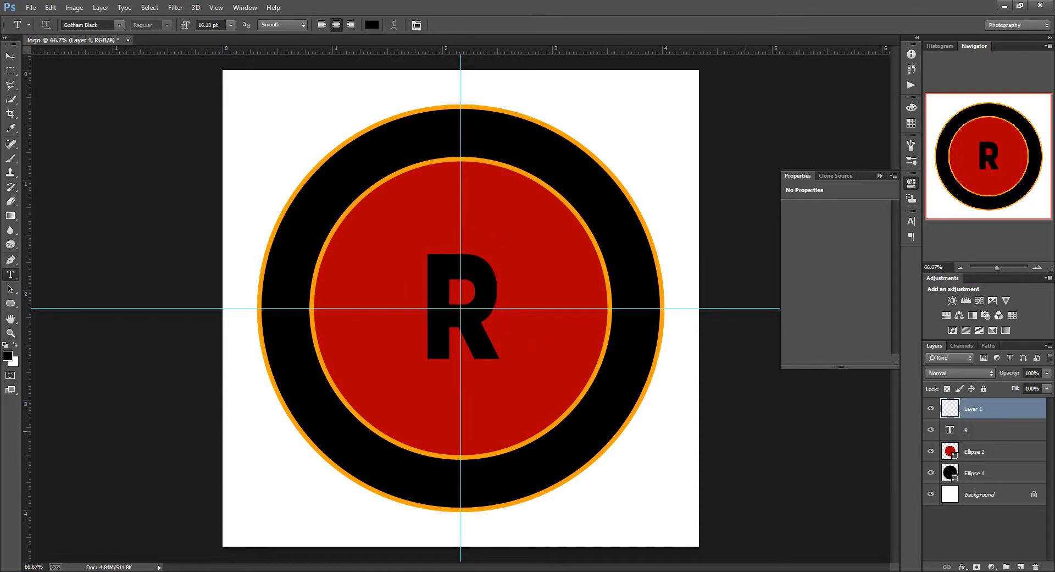
key("p")
scroll(497, 358, "up", 10)
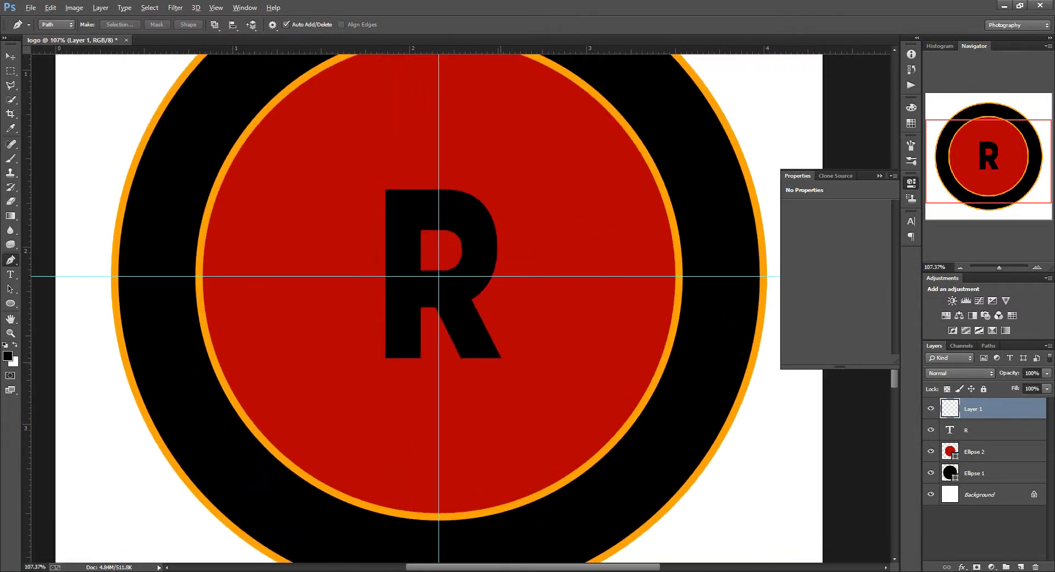
scroll(507, 362, "up", 1)
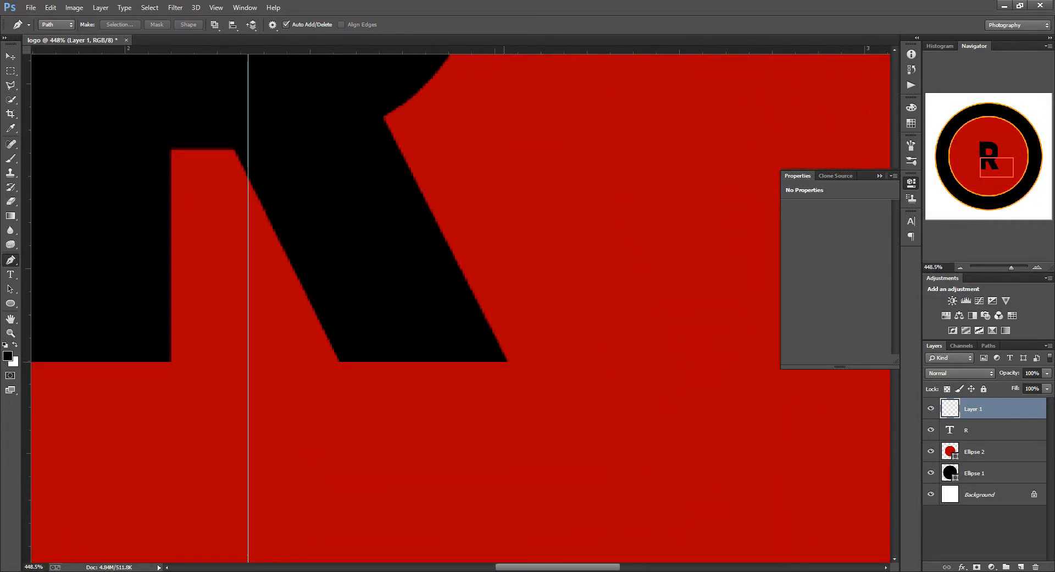
left_click(507, 361)
scroll(626, 370, "down", 6)
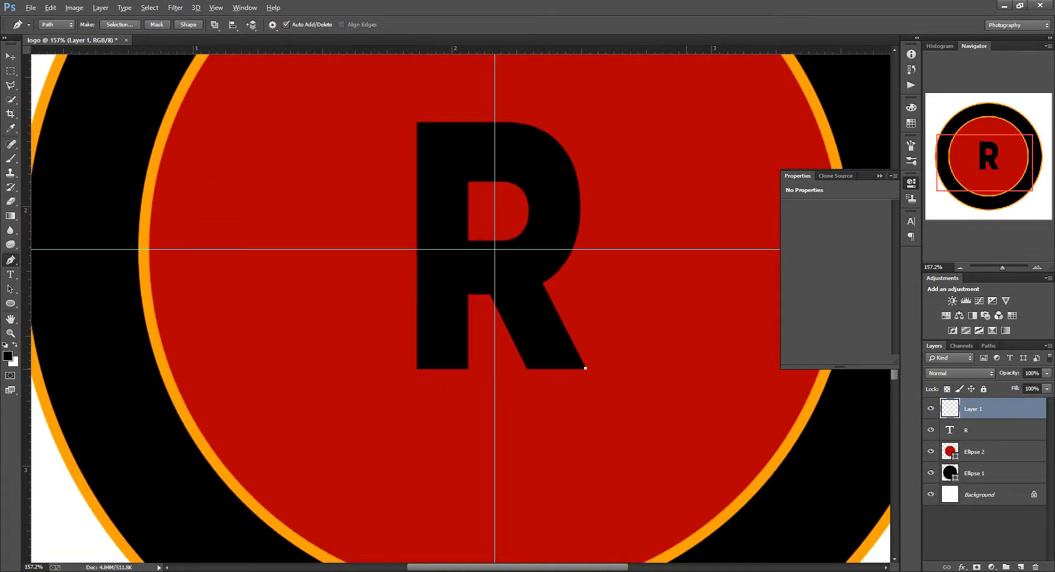
left_click(686, 369)
left_click_drag(716, 307, 716, 279)
left_click(557, 316)
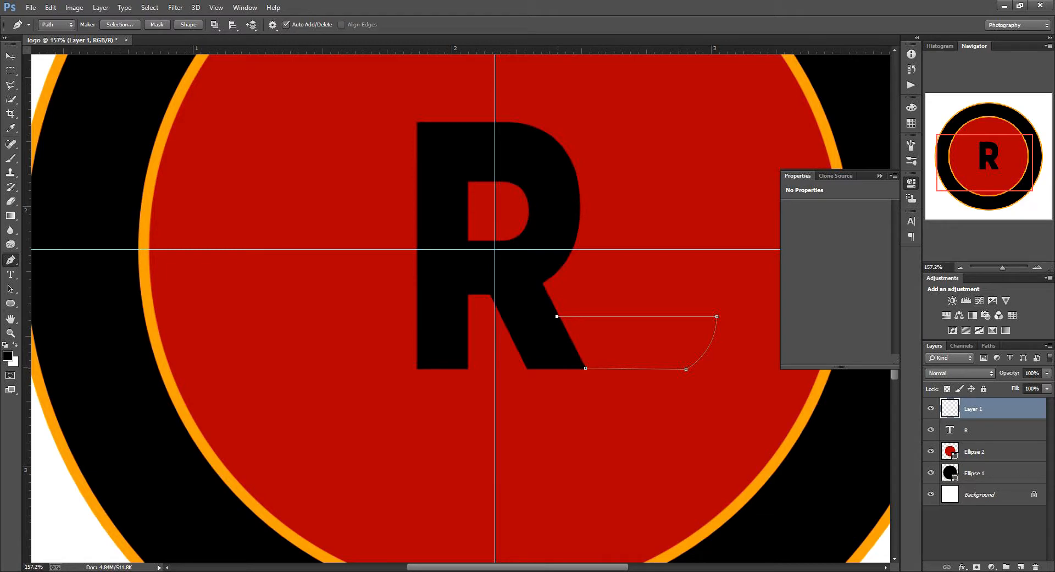
Step: Convert the feather path to a selection, fill it with black and deselect
right_click(595, 71)
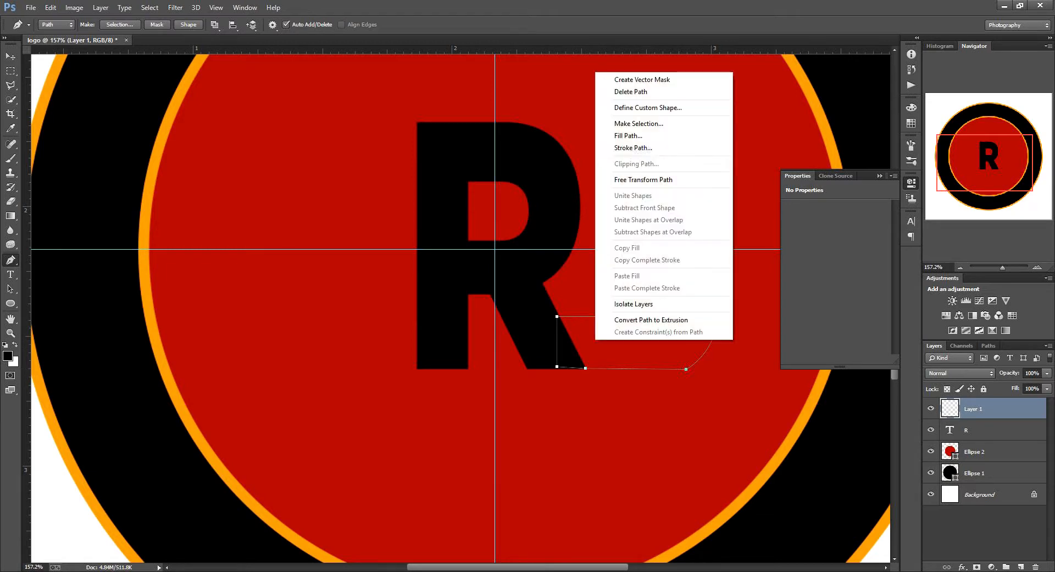
left_click(626, 124)
key("Return")
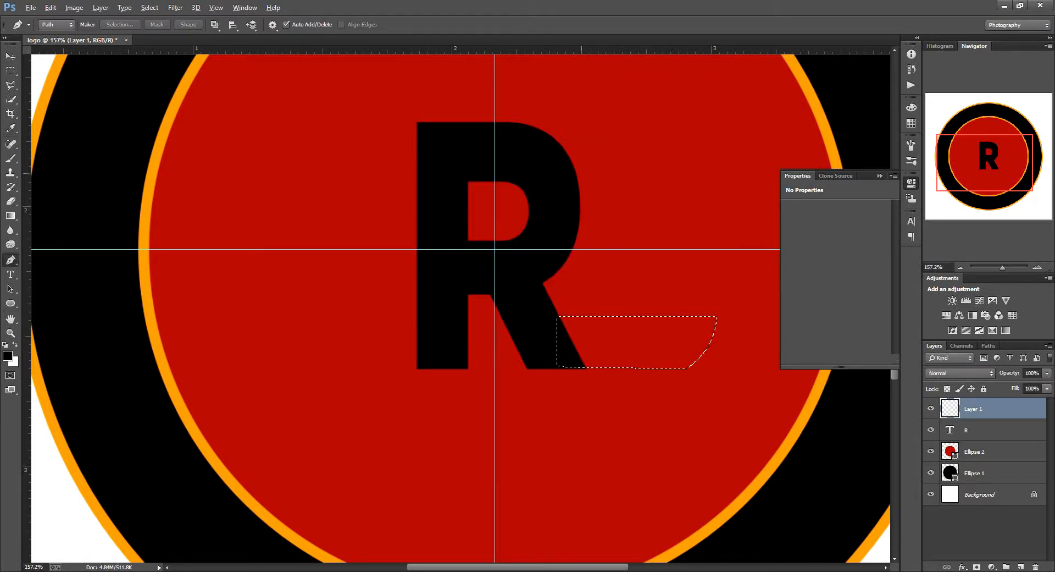
key("alt+BackSpace")
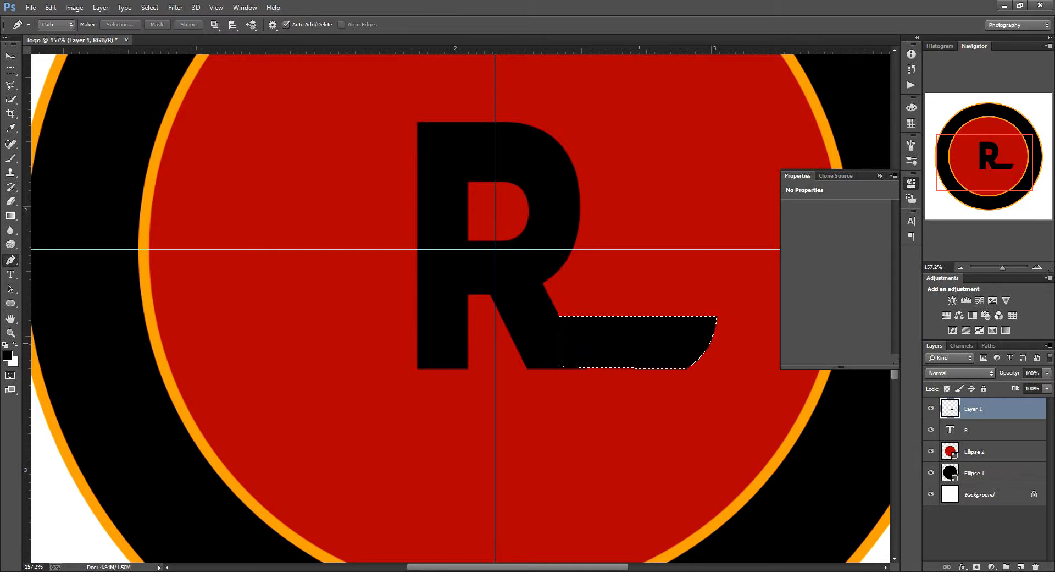
key("ctrl+d")
left_click(30, 8)
Step: Duplicate the feather above the original, scale the copy to about 130% and align it with the middle of the R
left_click(10, 57)
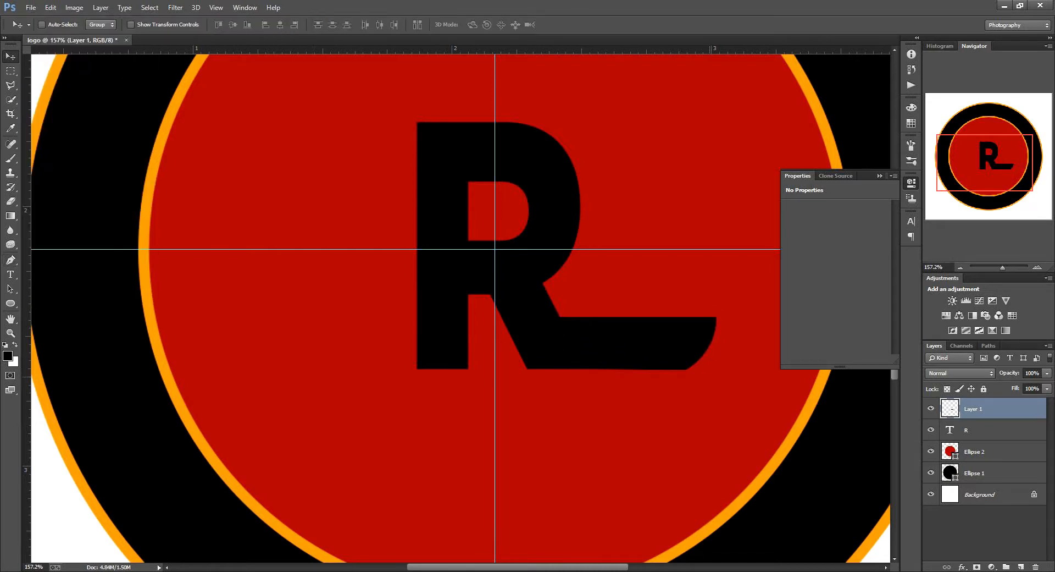
left_click_drag(485, 270, 486, 186, "alt")
key("ctrl+t")
left_click_drag(717, 285, 730, 287, "alt")
key("Up")
key("Up")
key("Up")
key("Up")
key("Up")
key("Up")
key("Up")
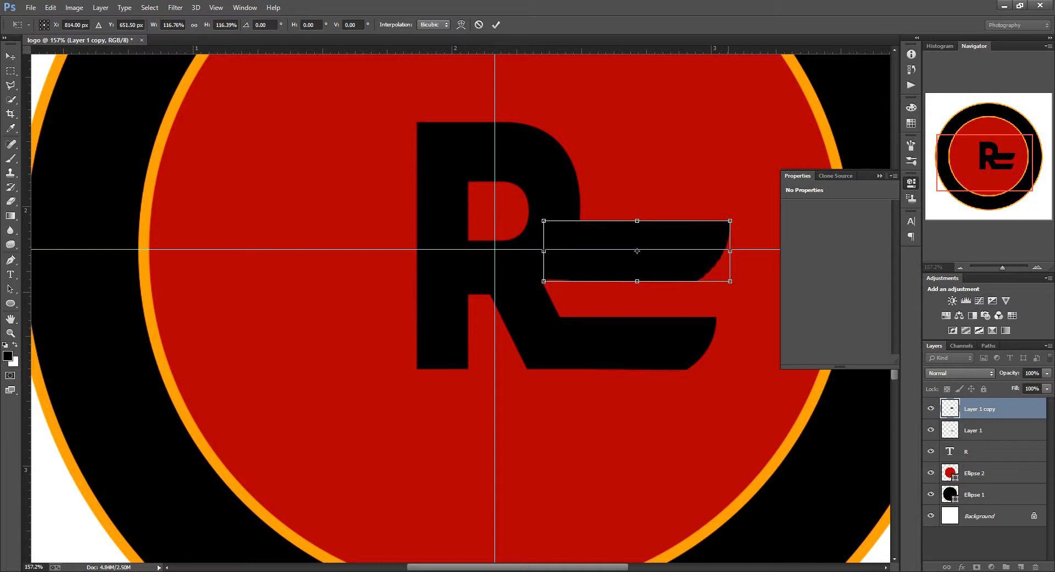
key("Up")
left_click_drag(730, 281, 740, 285, "alt+shift")
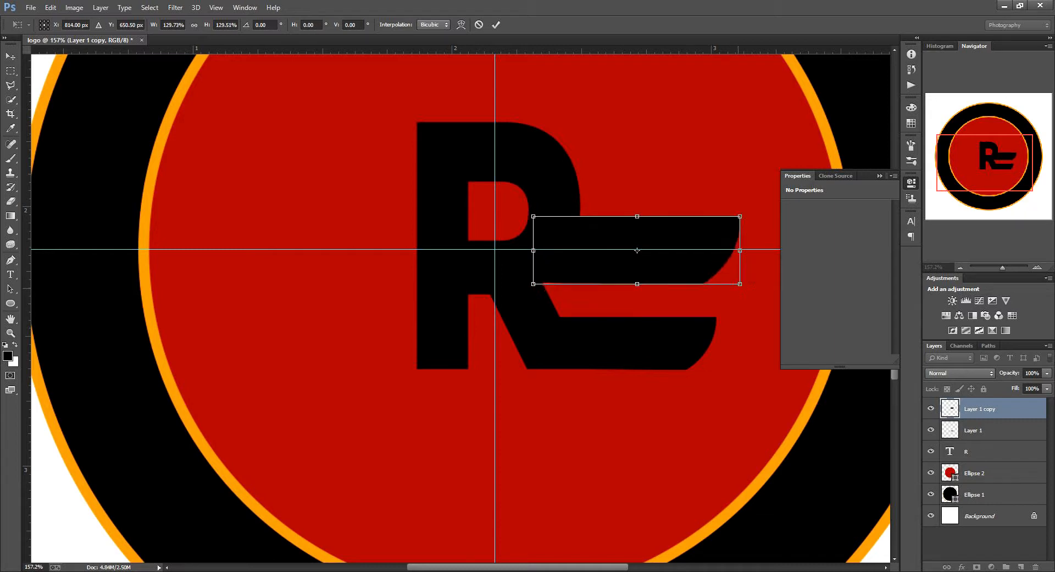
key("Right")
key("Right")
key("Right")
key("Right")
key("Right")
key("Right")
key("Right")
key("Right")
key("Right")
key("Right")
key("Right")
key("Right")
key("Up")
key("Up")
key("Right")
key("Return")
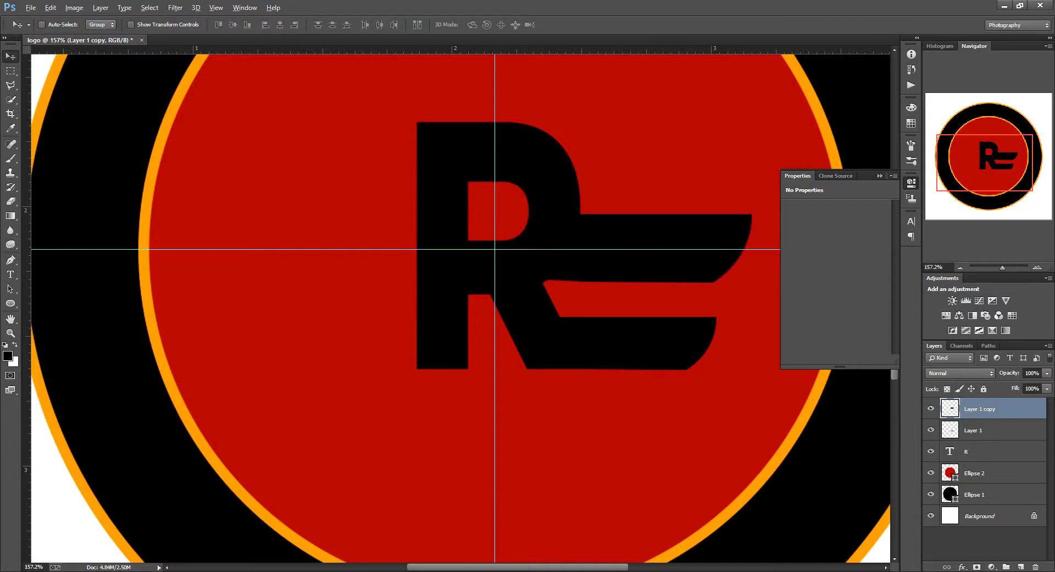
Step: Duplicate the middle feather and move the copy straight up to just below the R's top edge
key("ctrl+j")
key("shift+Up")
key("shift+Up")
key("shift+Up")
key("shift+Up")
key("shift+Up")
key("shift+Up")
key("shift+Up")
key("shift+Up")
key("shift+Up")
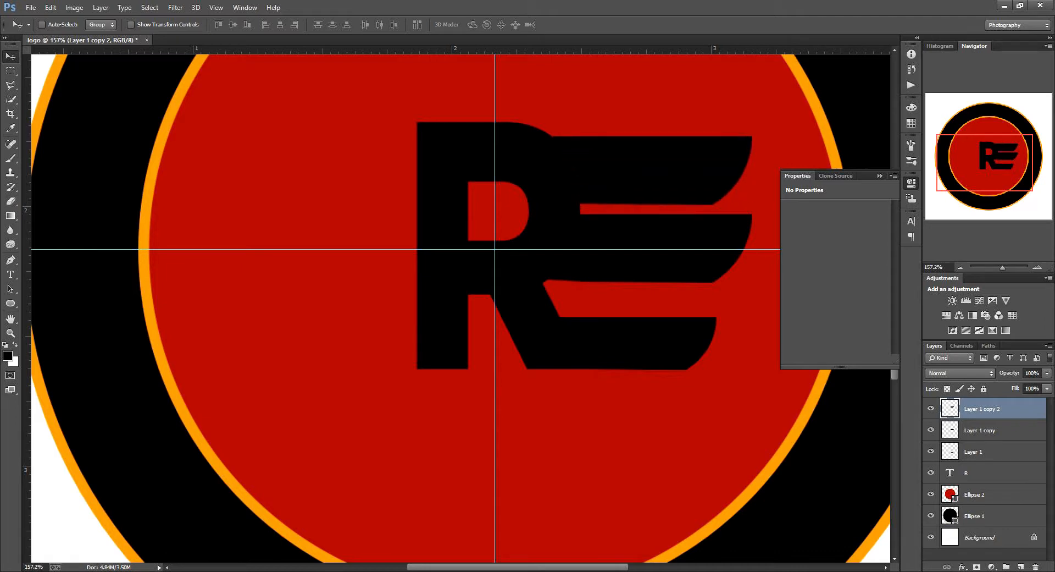
Step: Scale the top feather to about 116.5% and position its centre at X 865 px, Y 551 px
key("ctrl+t")
left_click_drag(752, 203, 768, 210, "alt+shift")
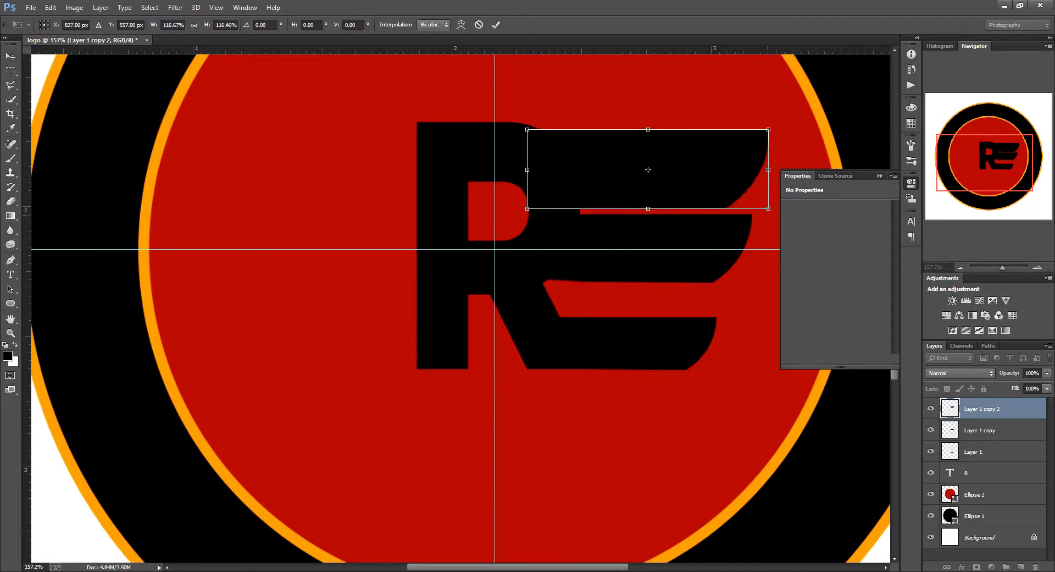
key("Right")
key("Right")
key("Right")
key("Right")
key("Right")
key("Right")
key("Right")
key("Right")
key("Right")
key("Right")
key("Right")
key("Right")
key("Right")
key("Right")
key("Right")
key("Right")
key("Right")
key("Up")
key("Up")
key("Up")
key("Up")
key("Up")
key("Up")
key("Up")
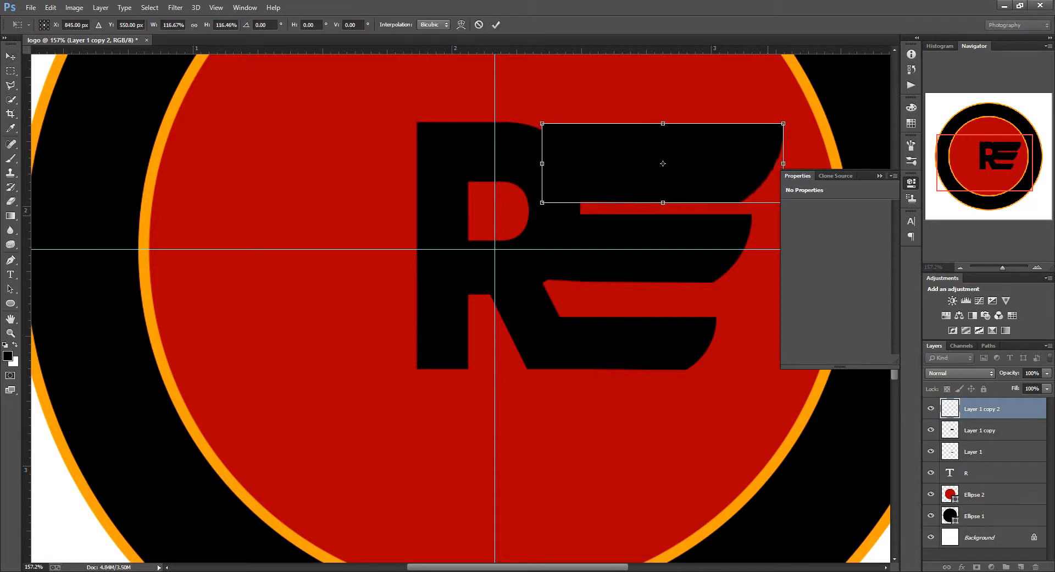
key("Left")
key("Left")
key("Left")
key("Left")
key("Left")
key("Left")
key("Left")
key("Left")
key("Left")
key("Right")
key("Right")
key("Right")
key("Right")
key("Right")
key("Right")
key("Right")
key("Right")
key("Right")
key("Right")
key("Right")
key("Right")
key("Right")
key("Right")
key("Right")
key("Right")
key("Right")
key("Right")
key("Right")
key("Right")
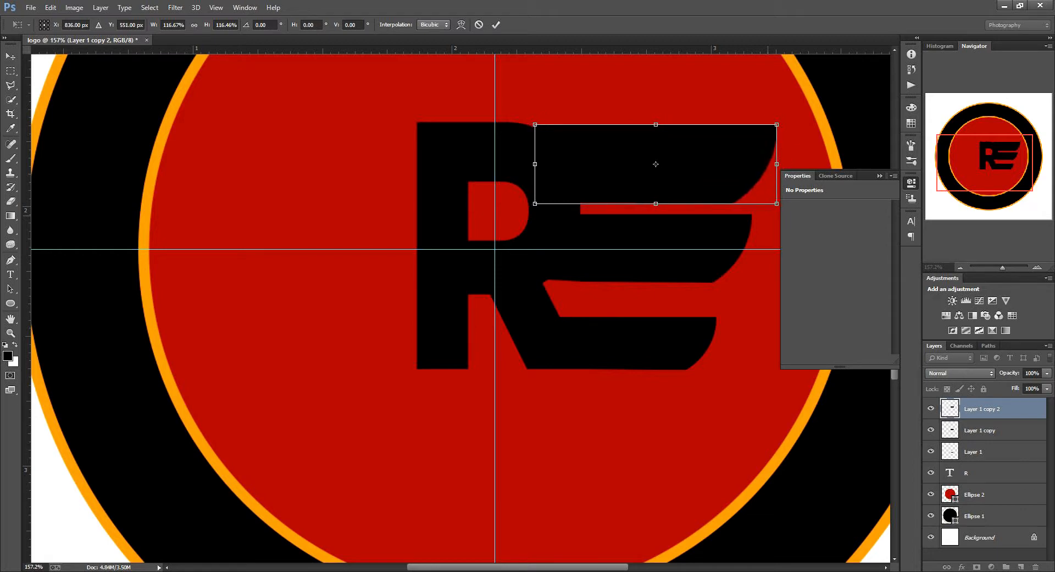
key("Right")
key("Right")
key("Right")
key("Right")
key("Right")
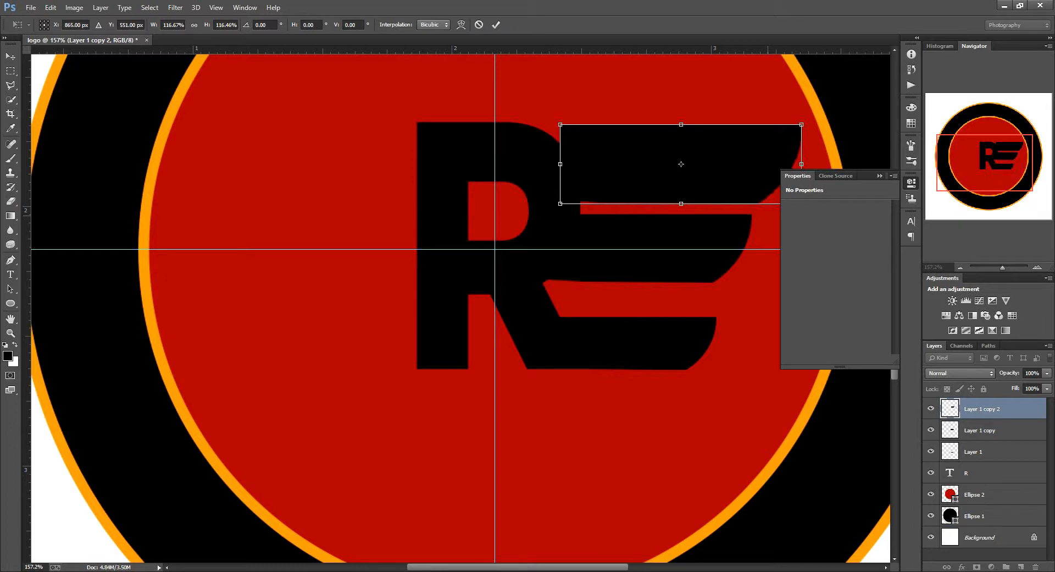
key("Return")
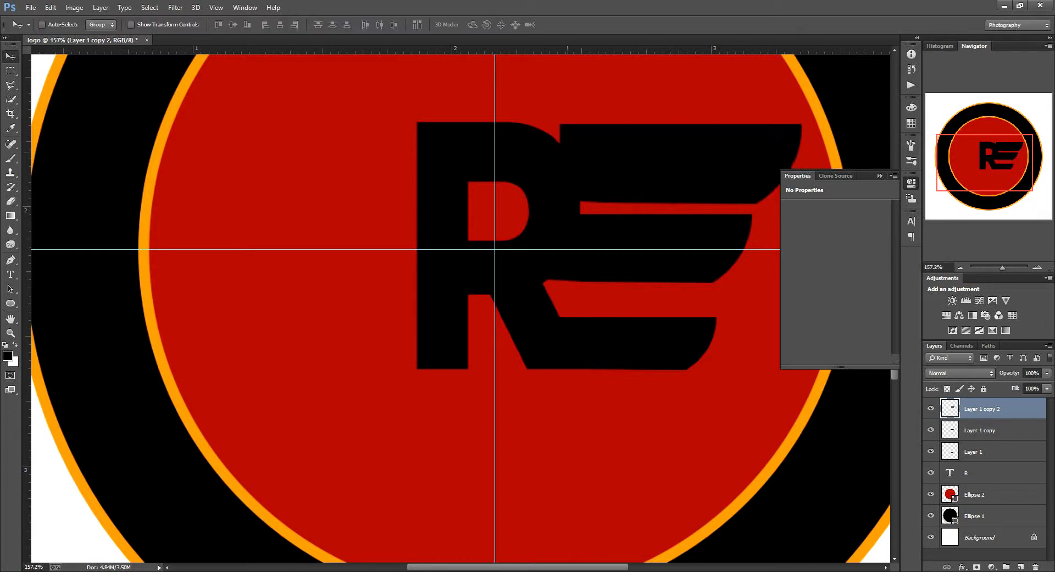
Step: Extend the top feather's inner end left over the R's bowl with a rectangular marquee selection, then deselect
left_click(11, 71)
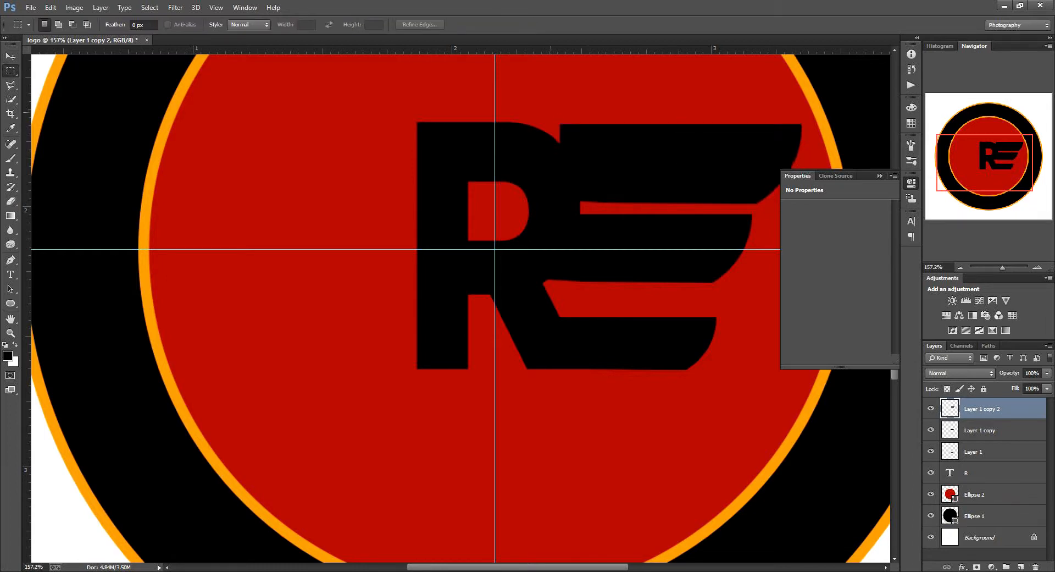
left_click_drag(550, 111, 521, 124)
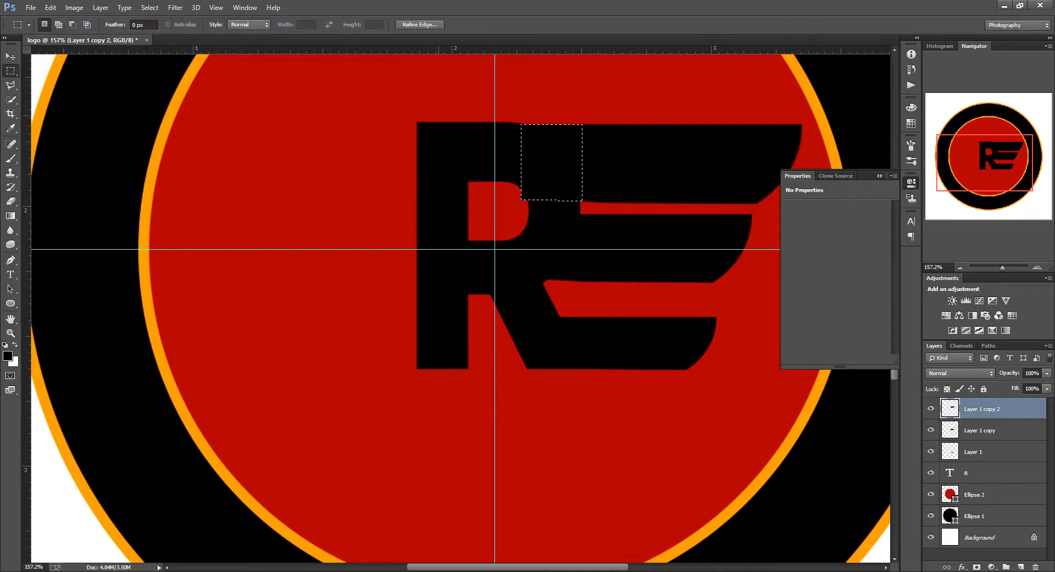
key("ctrl+d")
Step: Nudge the top feather 2 px up and 6 px left to line it up with the R's top edge
left_click(10, 57)
key("Up")
key("Up")
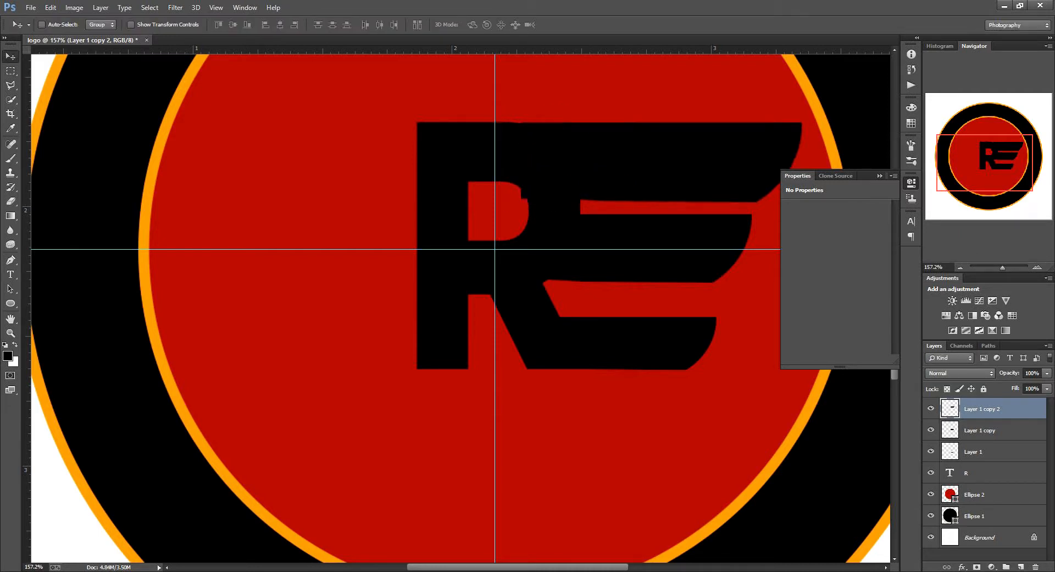
key("Down")
key("Up")
key("Left")
key("Left")
key("Left")
key("Left")
key("Left")
key("Left")
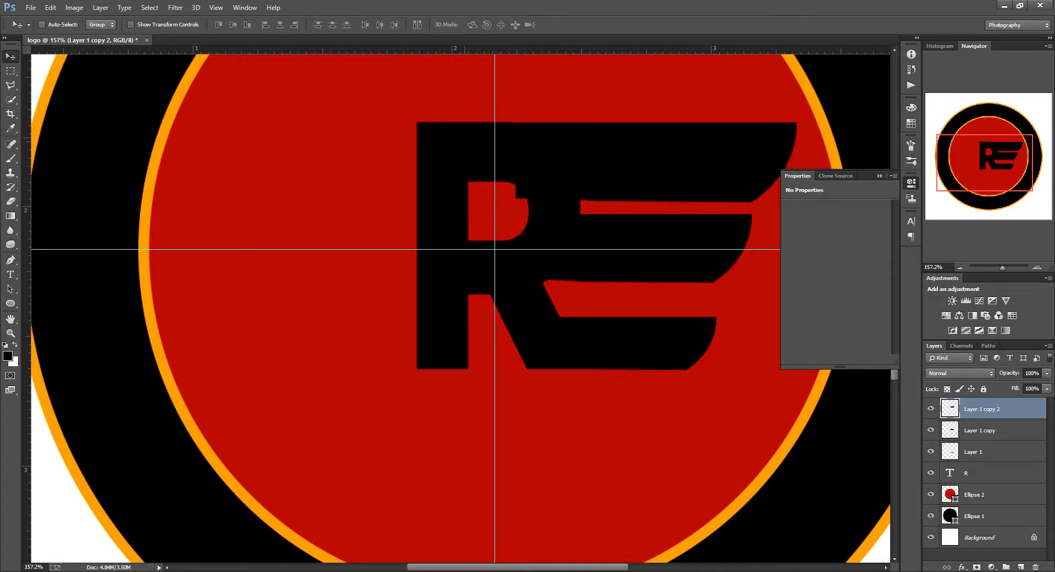
Step: Scale the middle feather to about 109% and position its centre at X 829.5 px, Y 641 px
left_click(990, 430)
key("ctrl+t")
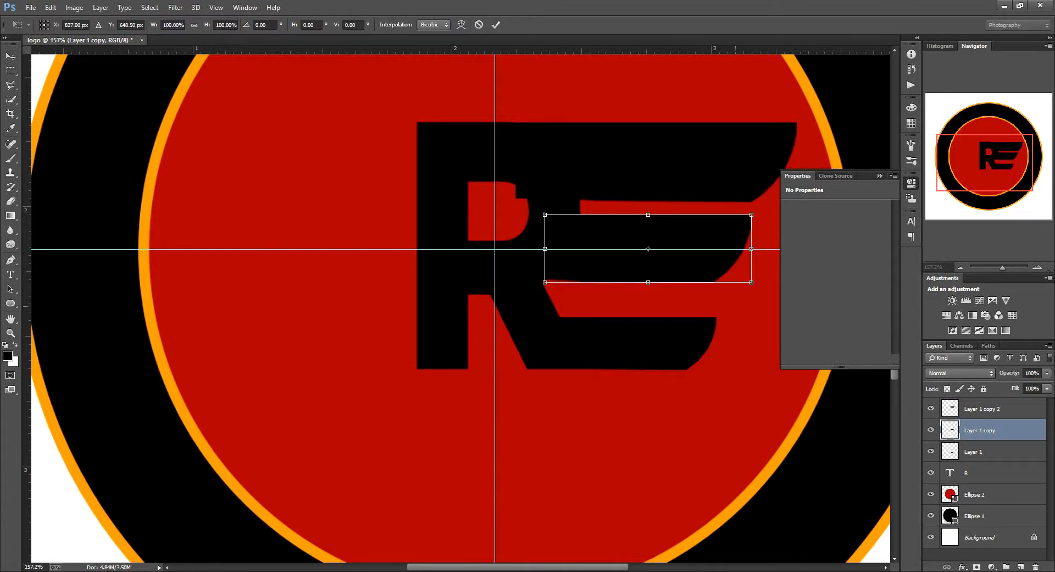
left_click_drag(750, 282, 759, 288)
key("Up")
key("Up")
key("Up")
key("Up")
key("Up")
key("Up")
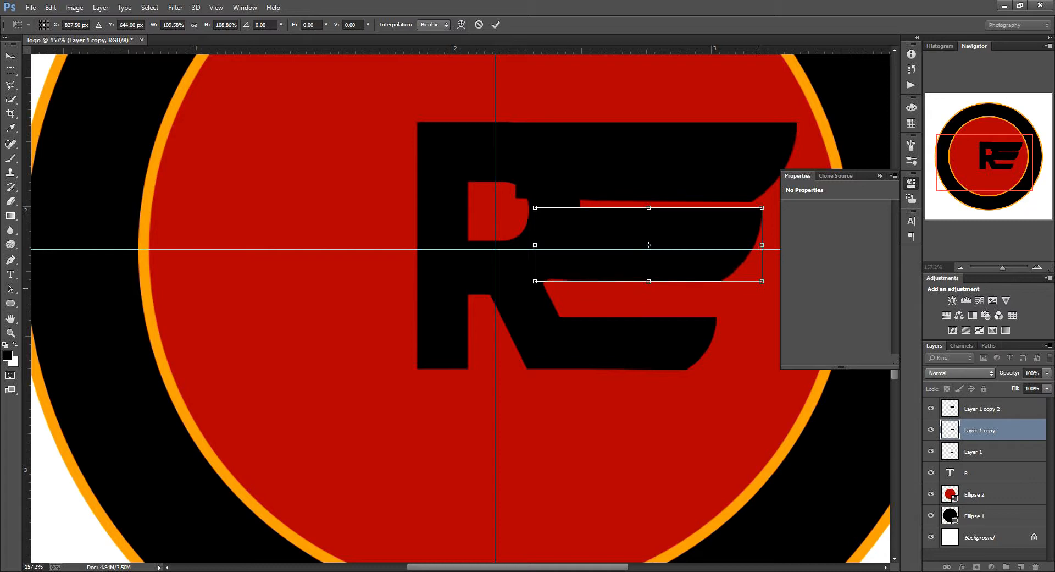
key("Right")
key("Right")
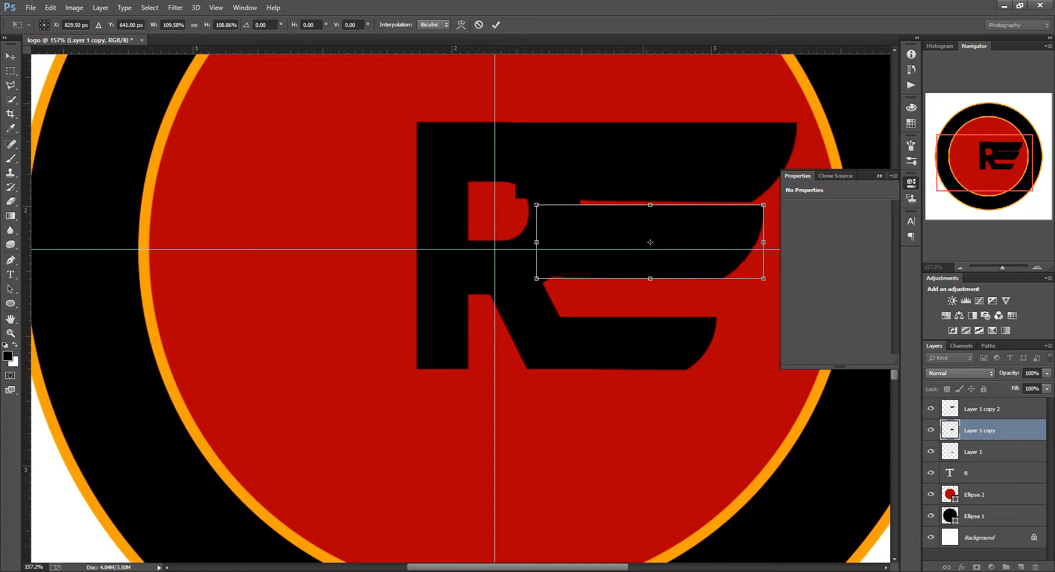
key("Return")
Step: Scale the bottom feather to about 134% and position its centre at X 809 px, Y 749.5 px
key("alt+bracketleft")
key("ctrl+t")
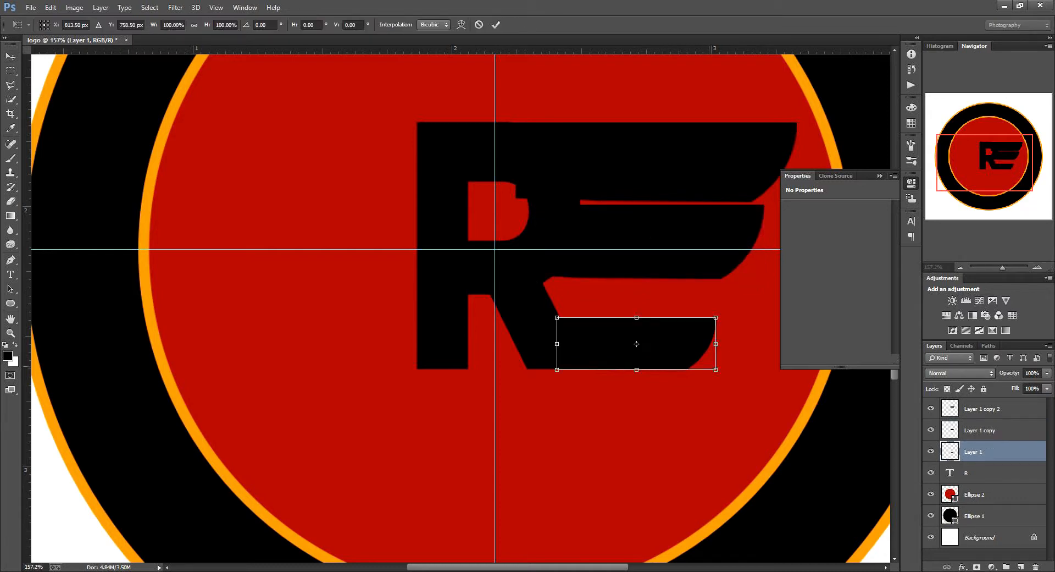
left_click_drag(716, 369, 734, 380)
key("Left")
key("Left")
key("Left")
key("Left")
key("Left")
key("Left")
key("Left")
key("Left")
key("Left")
key("Left")
key("Left")
key("Up")
key("Up")
key("Up")
key("Up")
key("Up")
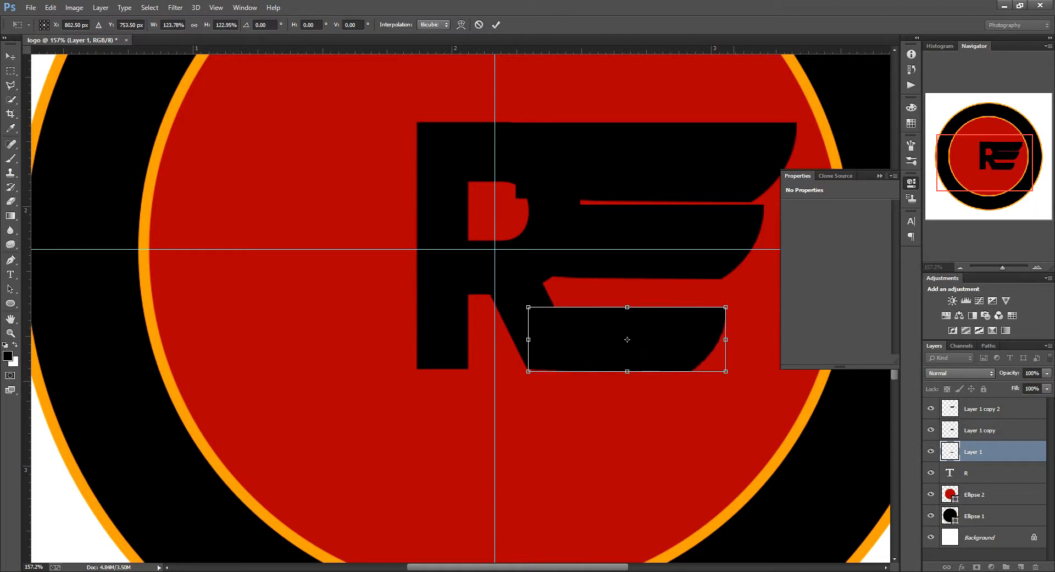
key("Up")
key("Up")
key("Up")
key("Up")
key("Up")
key("Up")
key("Up")
key("Right")
key("Right")
key("Right")
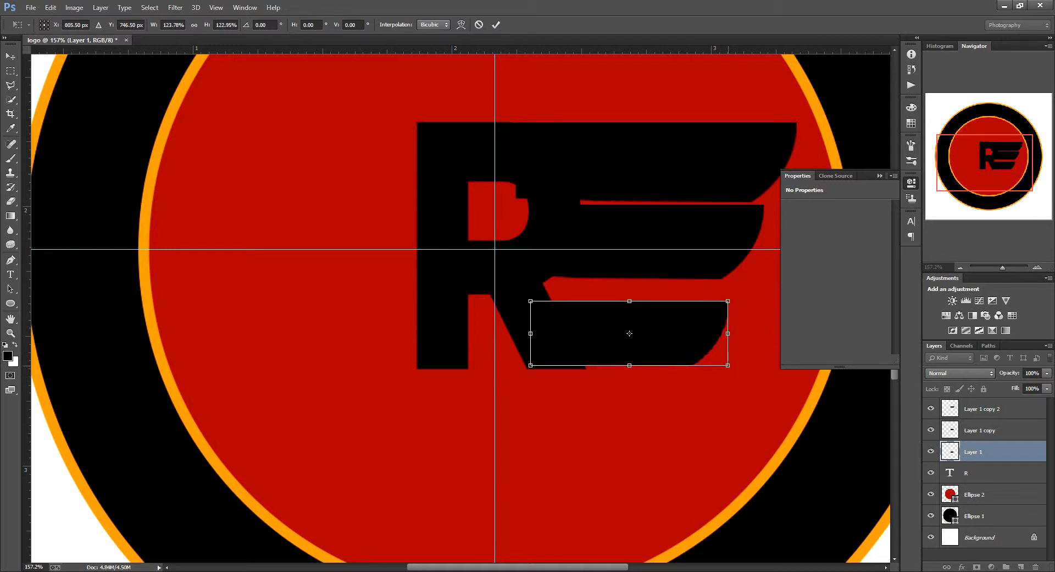
left_click_drag(727, 365, 737, 370)
key("Up")
key("Up")
key("Up")
key("Up")
key("Up")
key("Right")
key("Right")
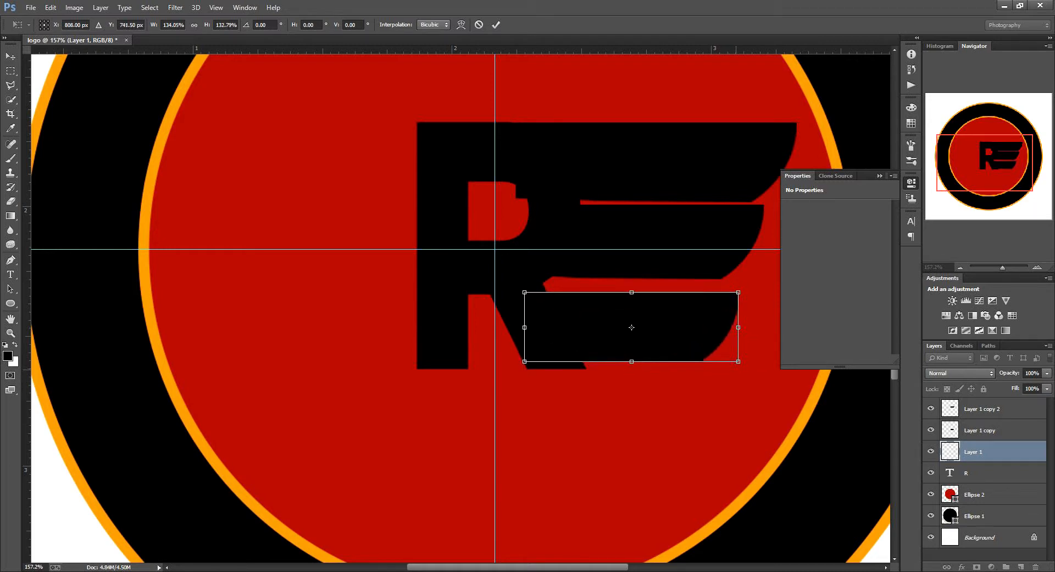
key("Down")
key("Down")
key("Down")
key("Down")
key("Down")
key("Down")
key("Down")
key("Down")
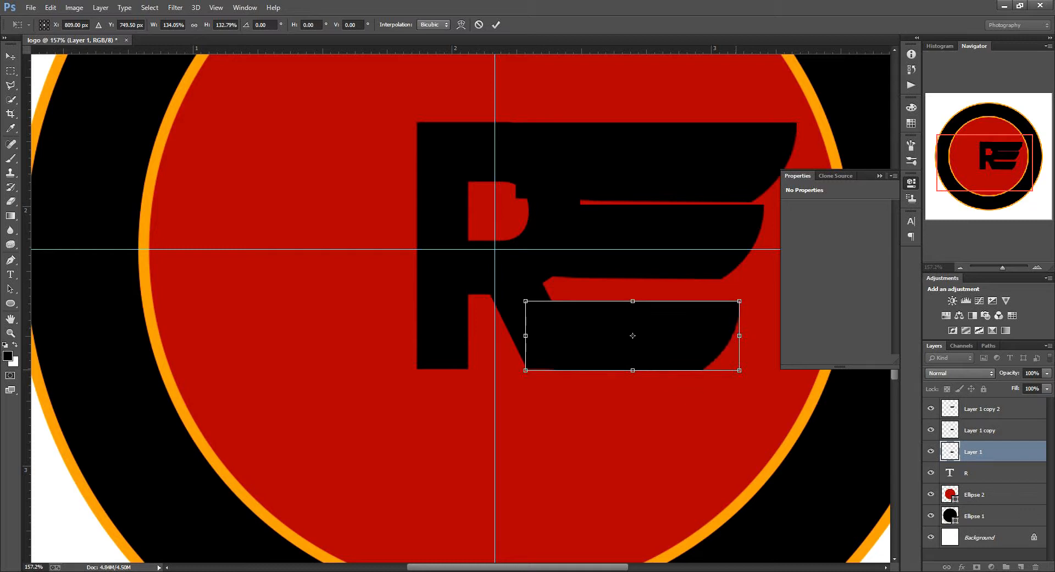
key("Right")
key("Return")
Step: Nudge the middle feather about 8 px down to even out the gaps to the top and bottom feathers
key("alt+bracketright")
key("Down")
key("Down")
key("Down")
key("Down")
key("Down")
key("Down")
key("Down")
key("Down")
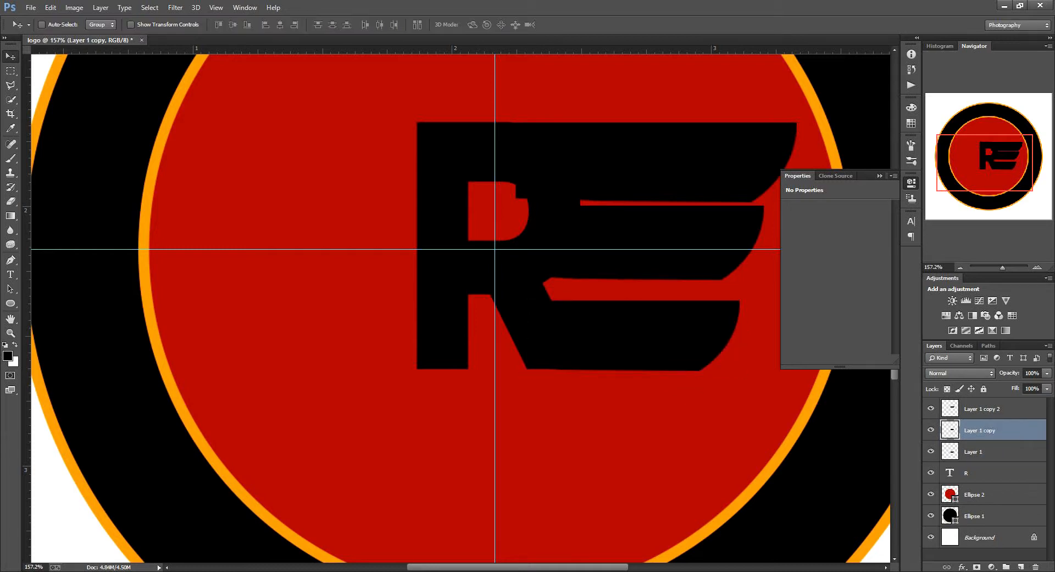
key("Down")
key("Down")
key("Up")
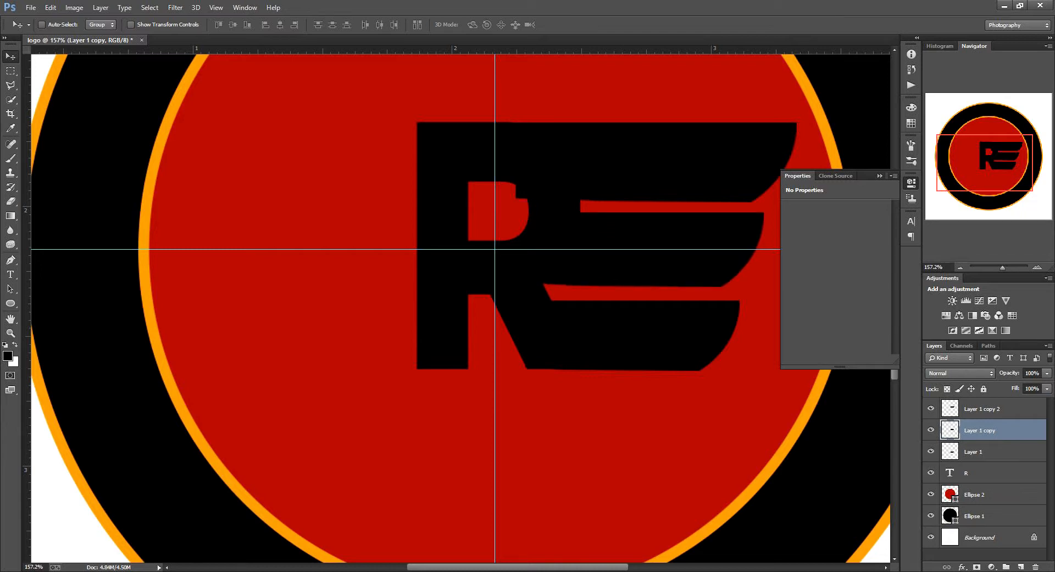
left_click(880, 176)
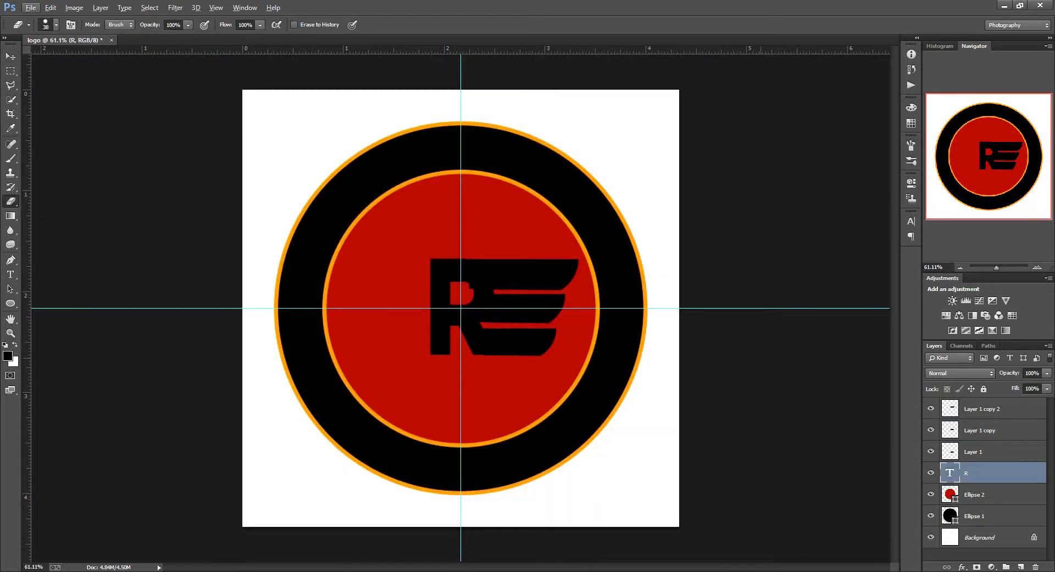
Step: Duplicate the three feather layers and group the duplicates
left_click(989, 452)
left_click(992, 409, "shift")
left_click_drag(992, 411, 1020, 567)
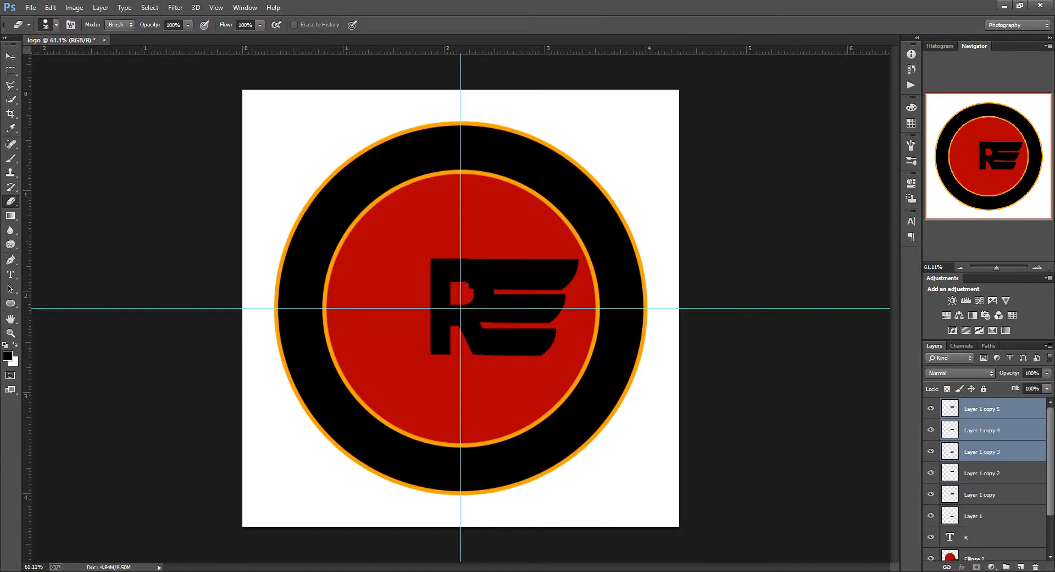
key("ctrl+g")
Step: Load the letter R's outline as a selection and hide the R text layer
left_click(983, 422)
left_click(983, 464, "shift")
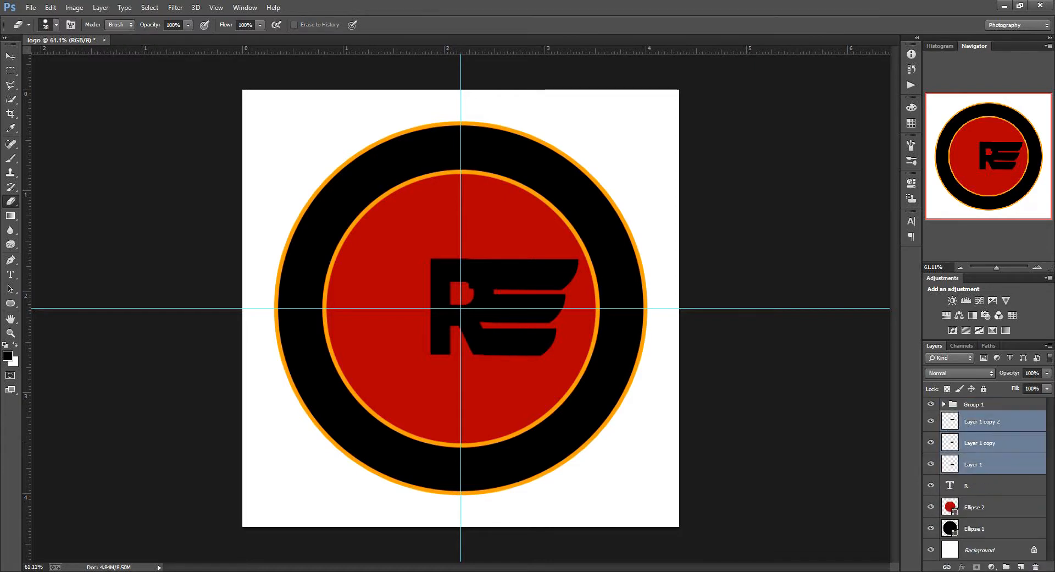
left_click(982, 442)
left_click(983, 485)
left_click(950, 486, "ctrl")
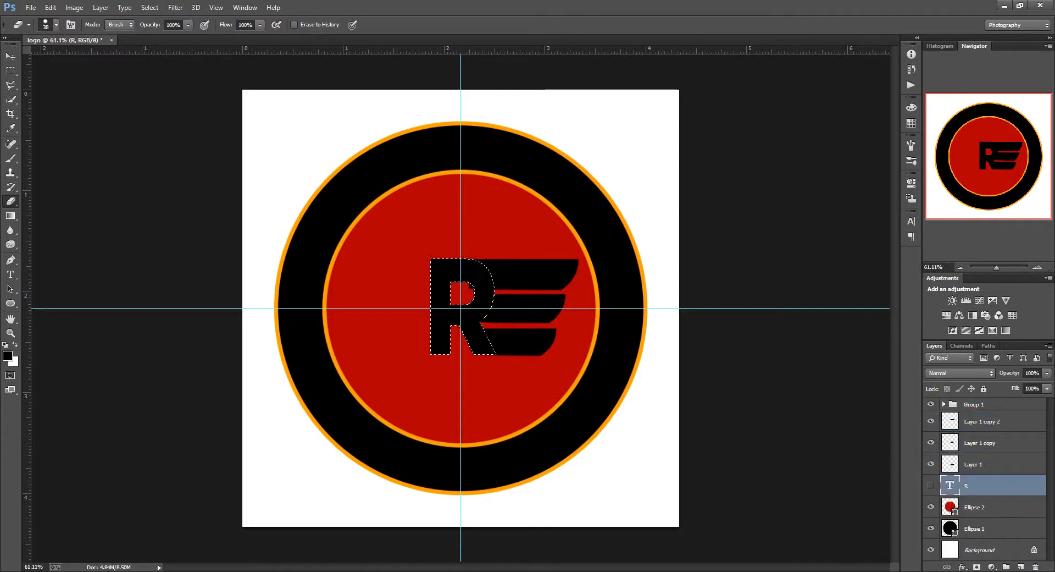
left_click(931, 485)
scroll(487, 302, "up", 5)
Step: With the duplicate group hidden, erase the original middle and top feathers inside the R's outline, then deselect and show the R again
left_click(980, 442)
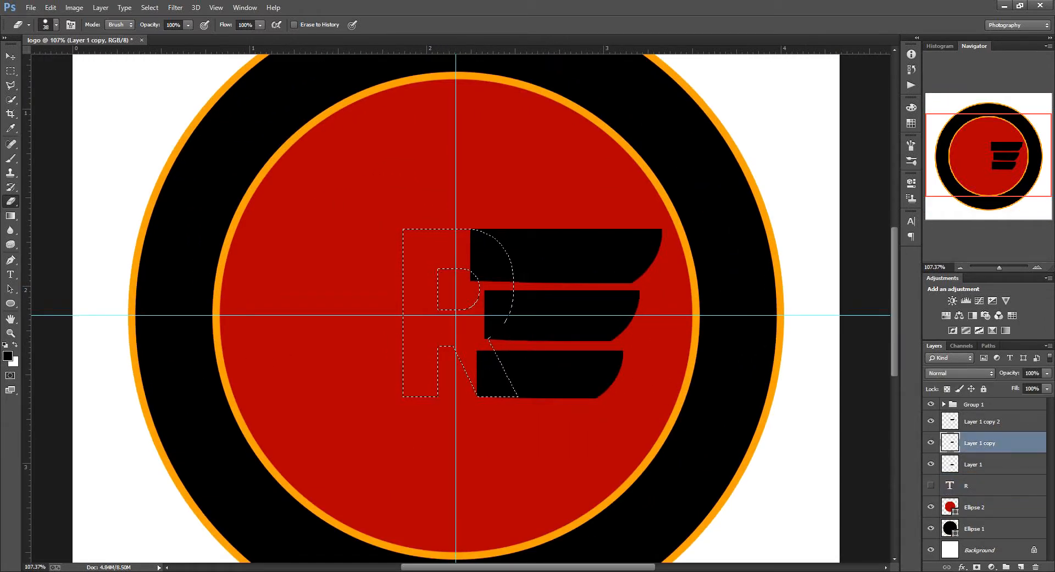
left_click_drag(501, 298, 477, 329)
scroll(471, 304, "down", 2)
left_click(931, 404)
scroll(512, 343, "up", 1)
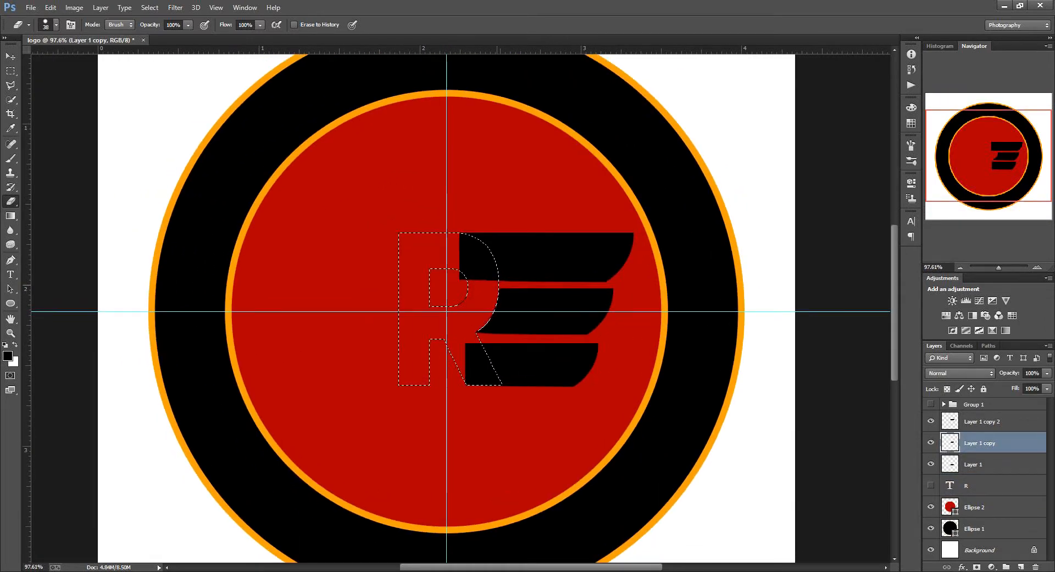
left_click(983, 421)
left_click_drag(465, 240, 486, 275)
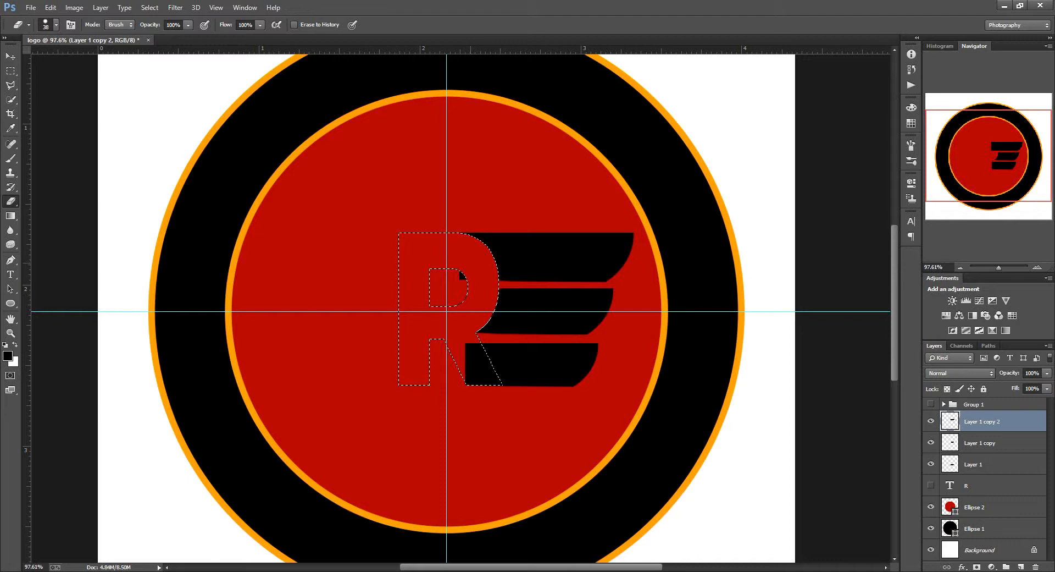
key("ctrl+d")
left_click(931, 485)
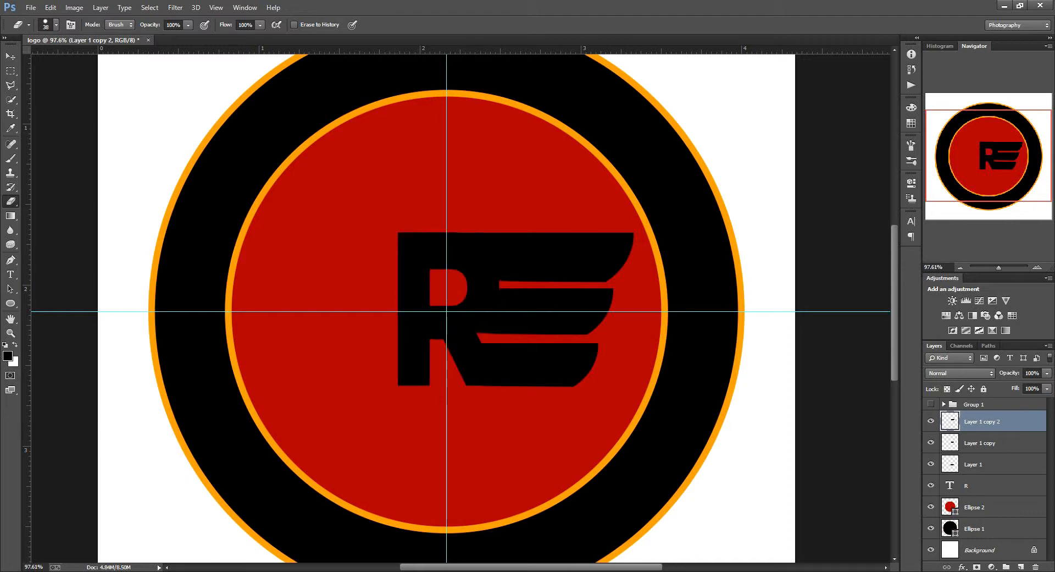
Step: Nudge the three original feathers together about 6 px right to leave a thin gap around the R's bowl
left_click(979, 463)
left_click(978, 422, "shift")
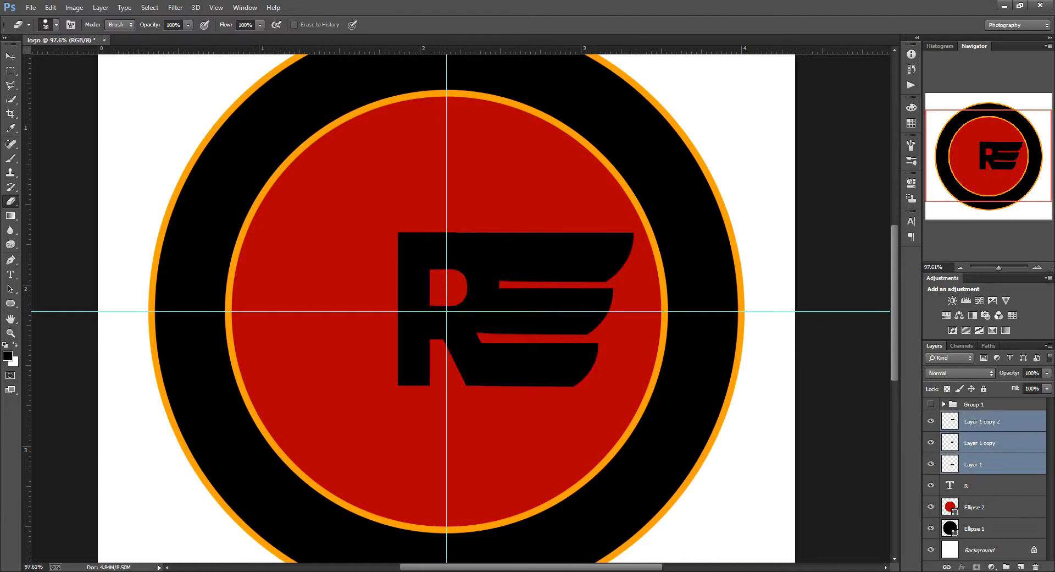
key("v")
key("Right")
key("Right")
key("Right")
key("Right")
key("Right")
key("Right")
key("Right")
key("Right")
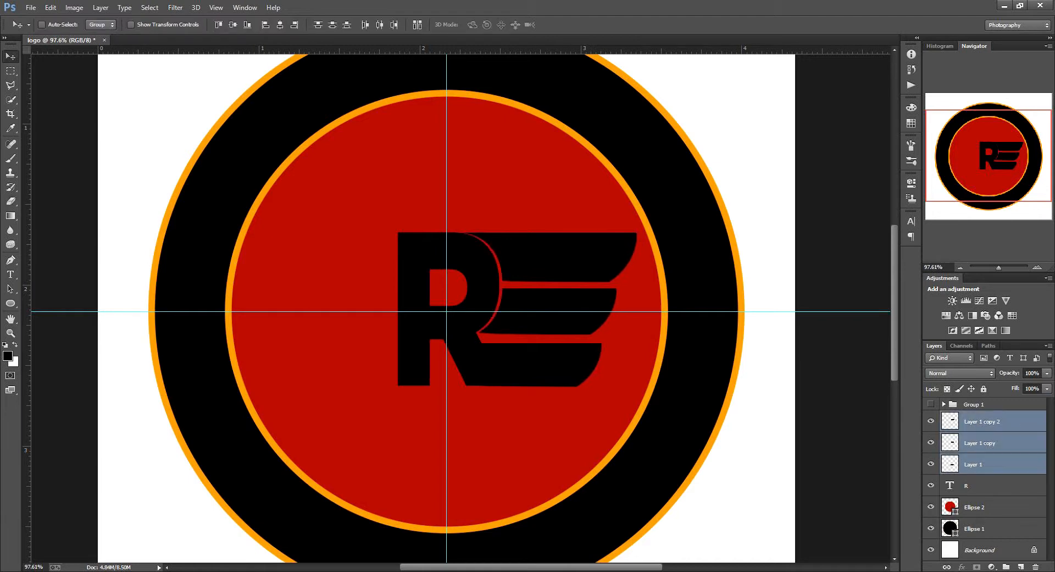
key("Left")
key("Left")
Step: Show the hidden group of duplicate feathers and start a free transform on it
left_click(989, 422)
left_click(974, 404)
left_click(931, 404)
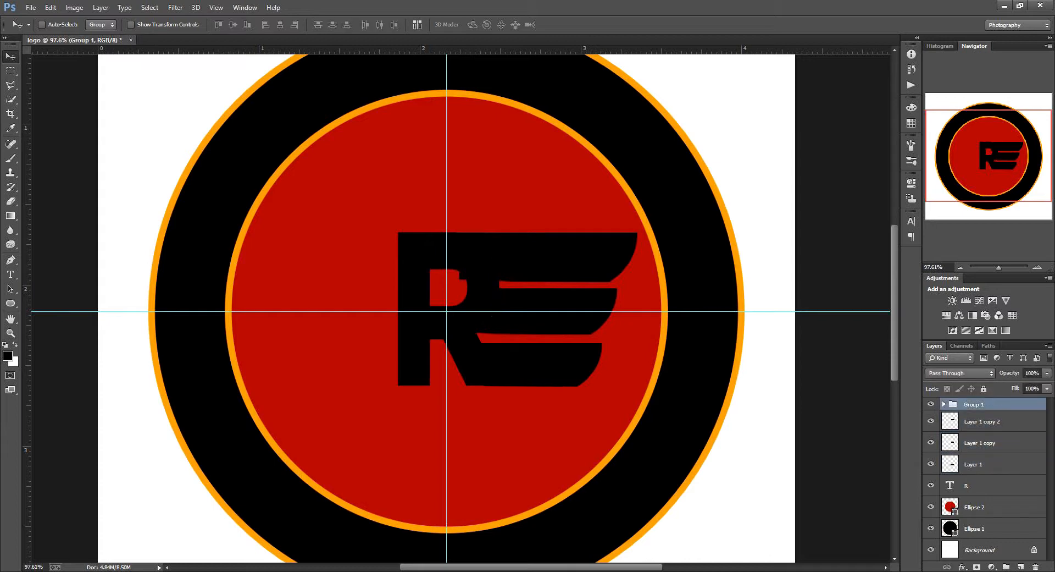
key("ctrl+t")
right_click(528, 324)
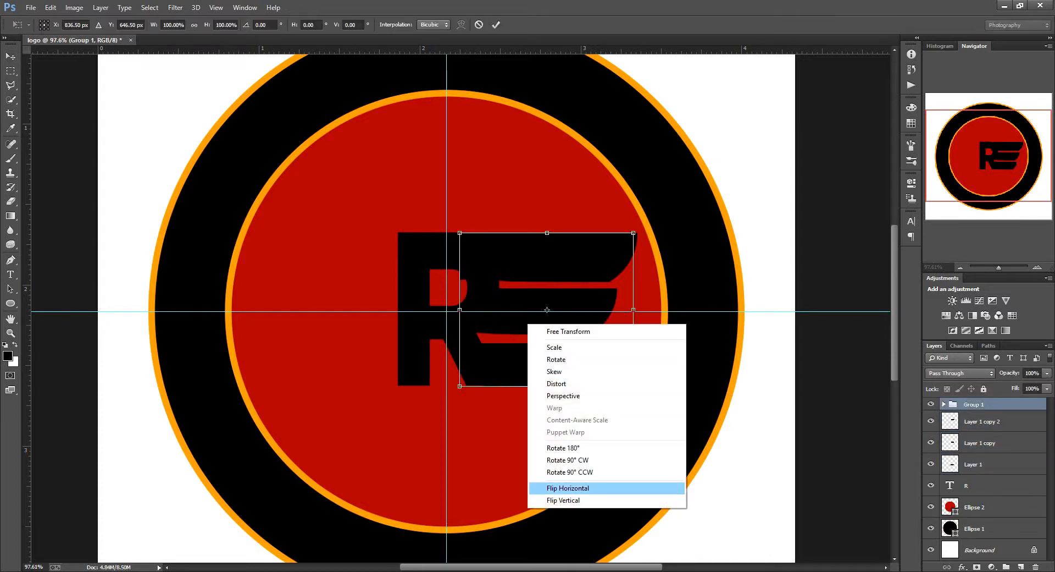
left_click(588, 487)
left_click_drag(566, 336, 538, 309)
right_click(495, 344)
left_click(528, 505)
Step: Move the duplicate feather group horizontally to the R's left side, with its centre at X 462.5 px
key("shift+Left")
key("shift+Left")
key("shift+Left")
key("shift+Left")
key("shift+Left")
key("shift+Left")
key("shift+Left")
key("shift+Left")
key("shift+Left")
key("shift+Left")
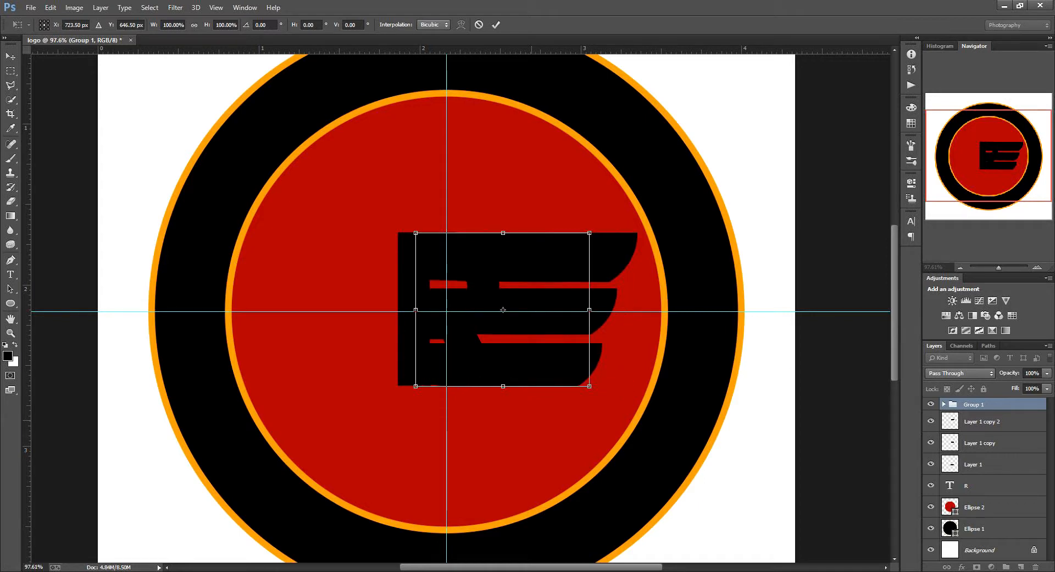
key("shift+Left")
key("shift+Left")
key("shift+Left")
key("shift+Left")
key("shift+Left")
key("shift+Left")
key("shift+Left")
key("shift+Left")
key("shift+Left")
key("shift+Left")
key("shift+Left")
key("shift+Left")
key("shift+Left")
key("shift+Left")
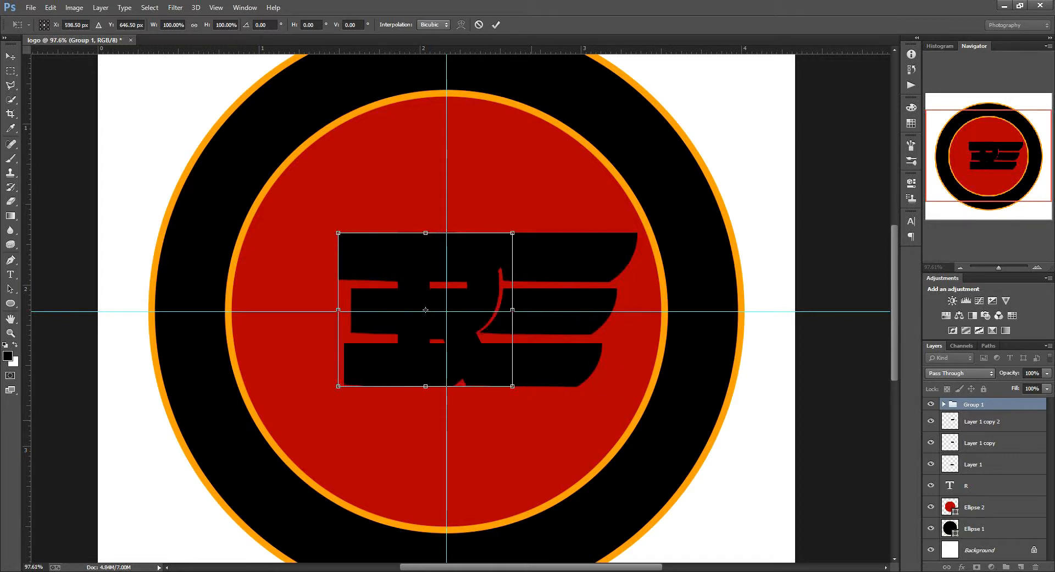
key("shift+Left")
key("shift+Left")
key("shift+Left")
key("shift+Left")
key("shift+Left")
key("shift+Left")
key("shift+Left")
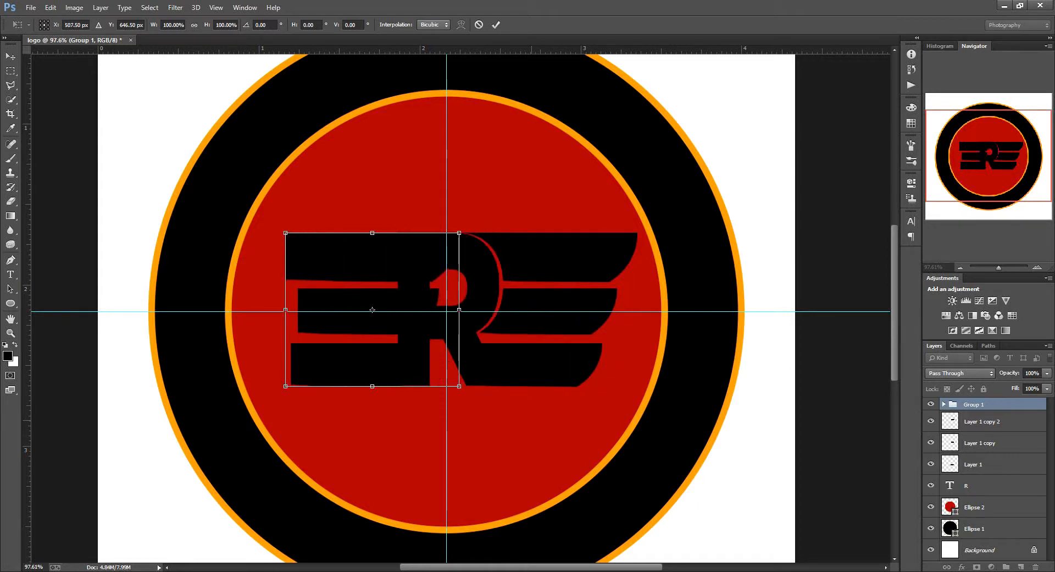
key("shift+Left")
key("shift+Left")
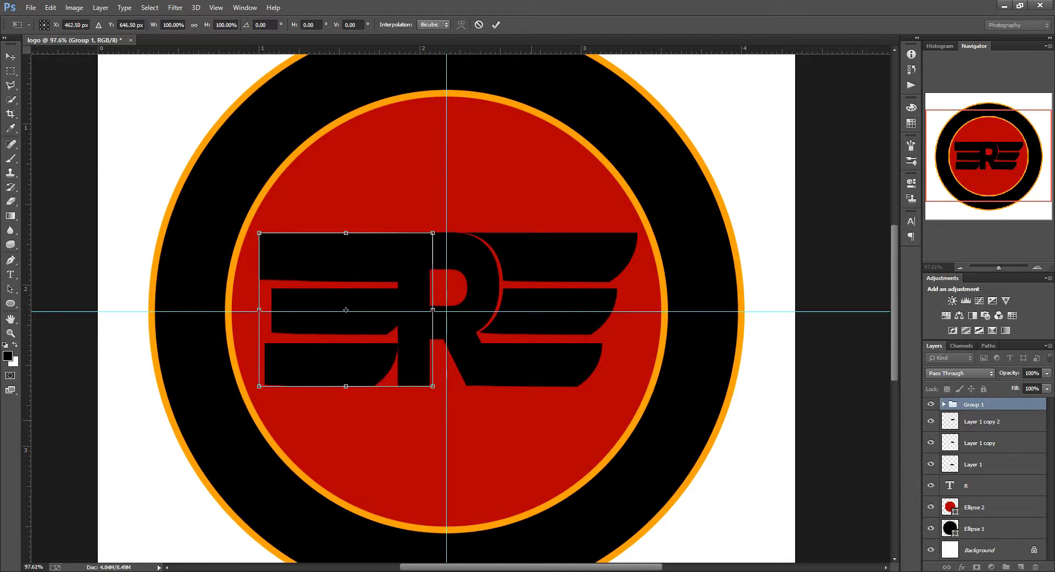
Step: Flip the duplicate feather group horizontally and nudge its centre left to about X 455 px
right_click(334, 344)
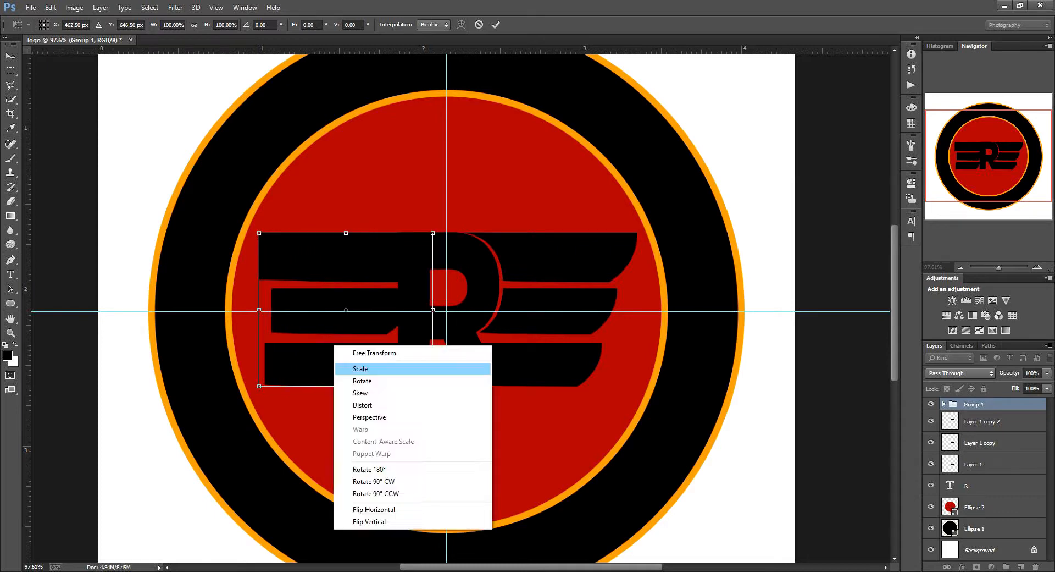
left_click(357, 509)
key("Left")
key("Left")
key("Left")
key("Left")
key("Left")
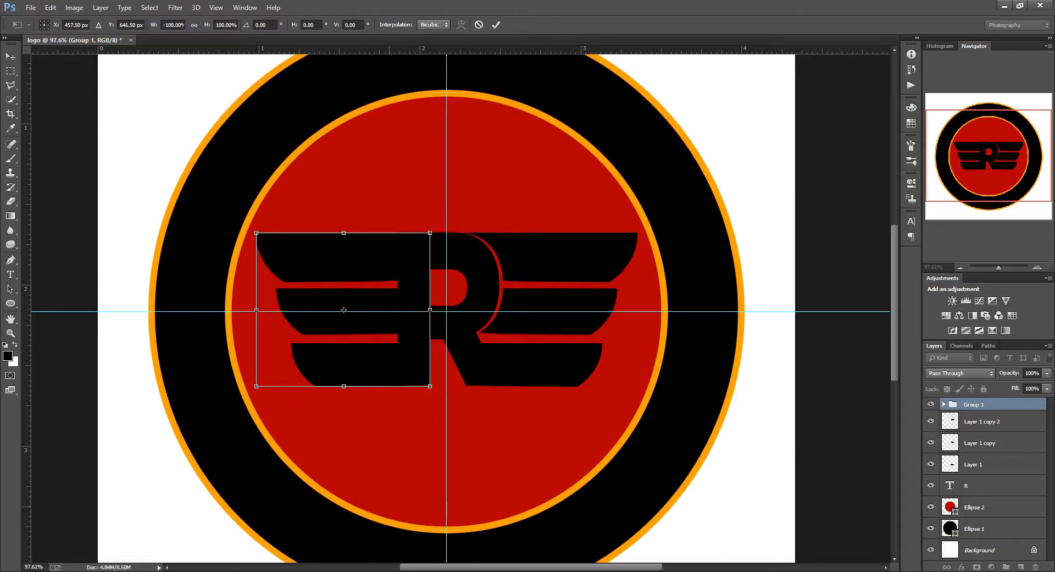
key("Left")
key("Left")
key("Left")
key("Return")
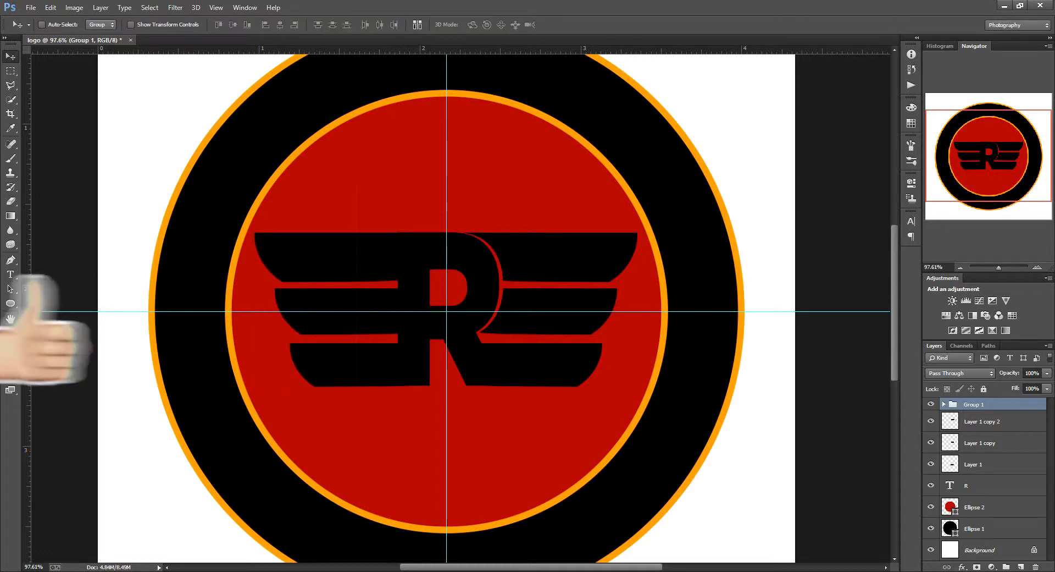
Step: Select the shape of the letter R from its text layer and hide that layer to expose the feather ends
left_click(931, 485)
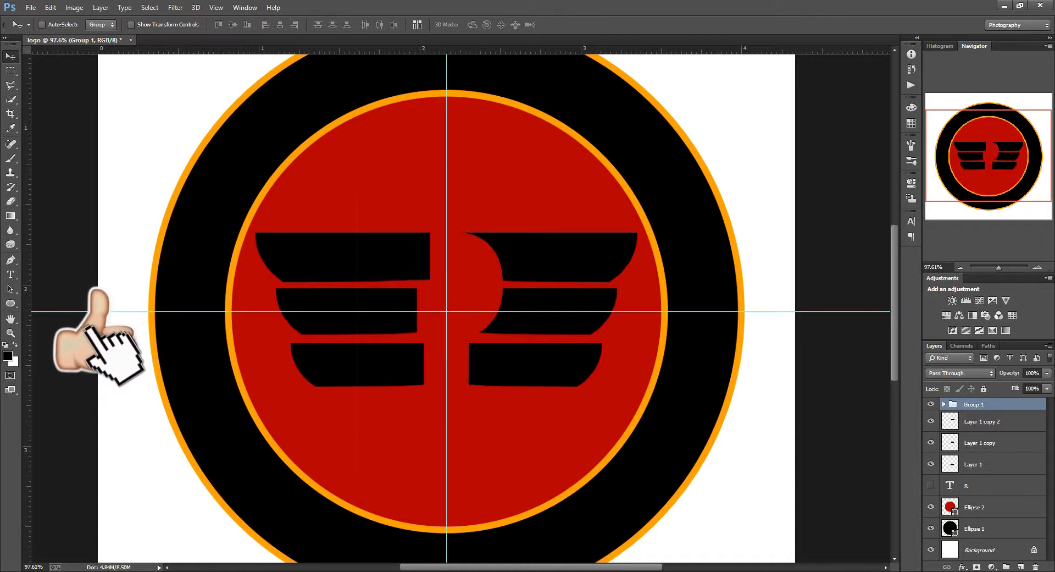
left_click(931, 485)
left_click(950, 485, "ctrl")
left_click(931, 485)
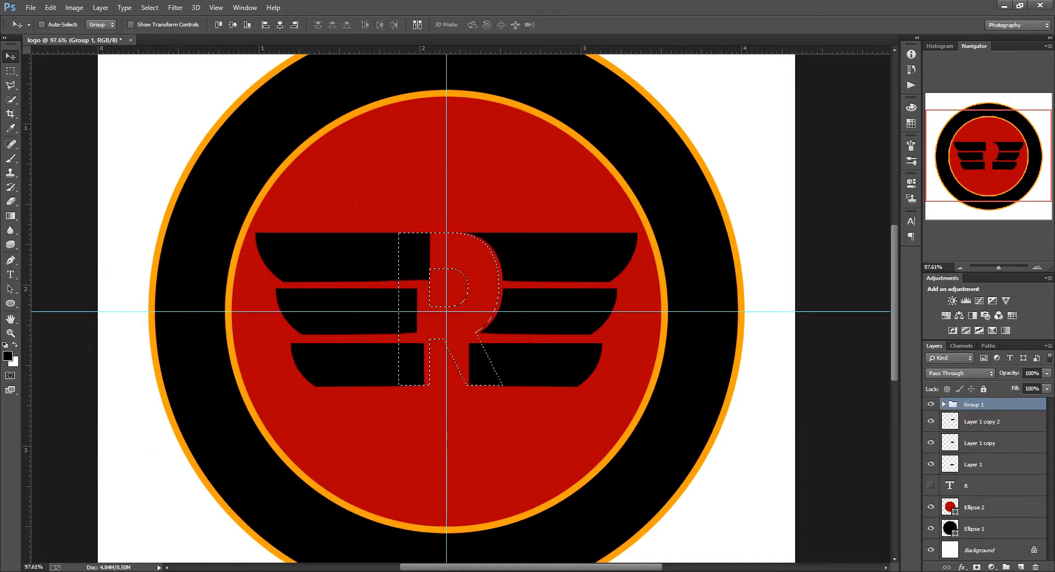
Step: Erase the left wing's bottom and middle feathers inside the R's outline, then deselect and select the duplicate feather group
left_click(944, 403)
left_click(991, 464)
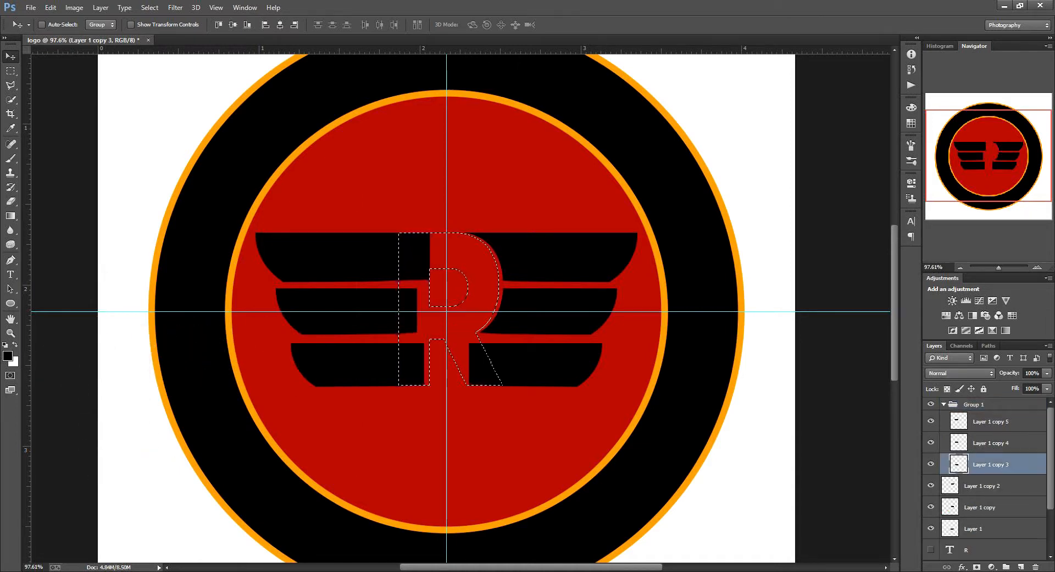
left_click(10, 201)
left_click_drag(412, 347, 412, 382)
left_click(991, 443)
left_click_drag(404, 310, 409, 325)
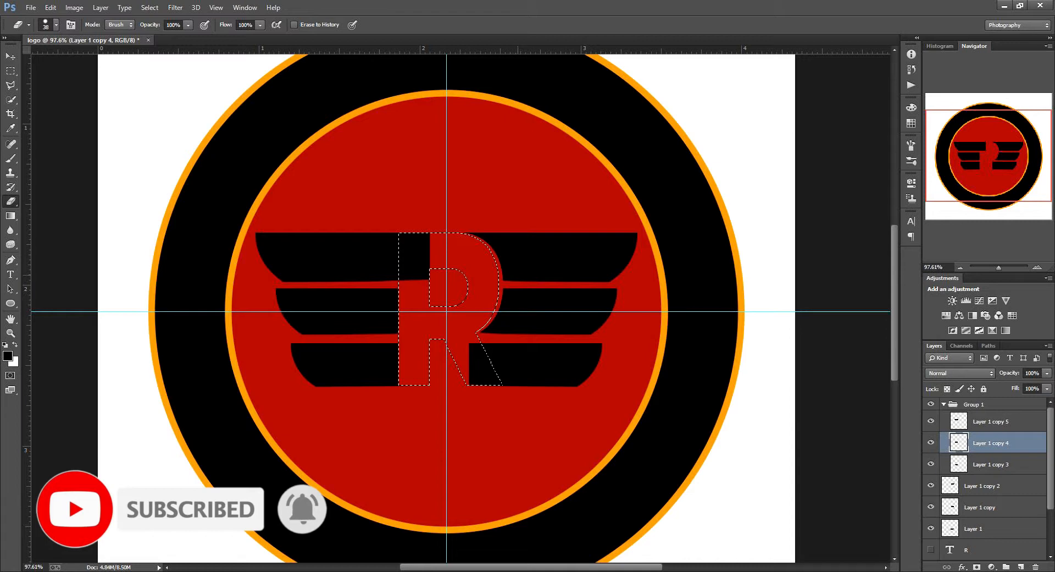
key("ctrl+d")
left_click(984, 404)
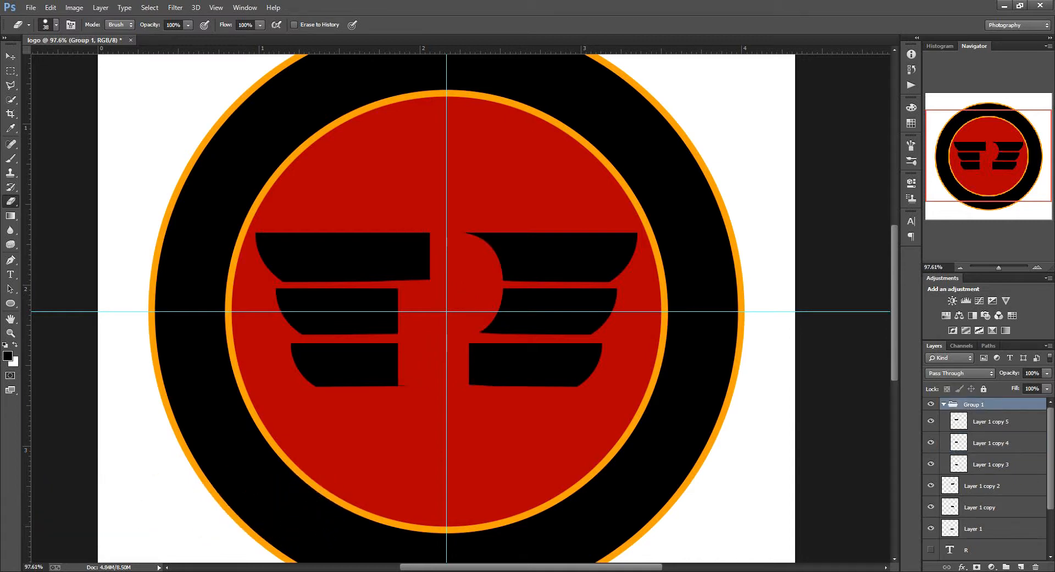
Step: Show the R text layer again and nudge the left feather group left, leaving a narrow gap beside the R's stem
left_click(930, 549)
key("v")
key("Left")
key("Left")
key("Left")
key("Left")
key("Left")
key("Left")
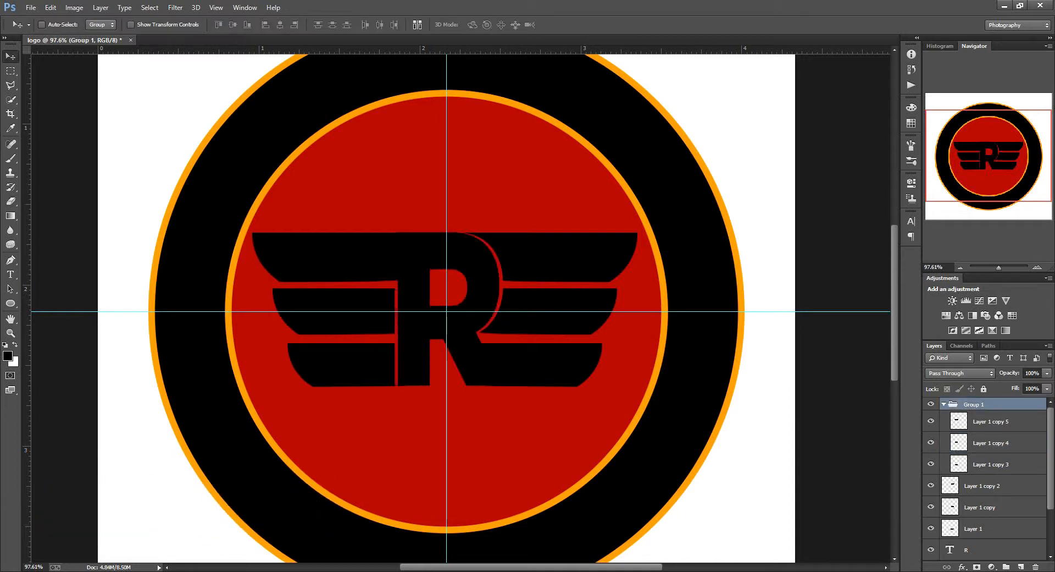
key("Right")
key("Right")
key("Left")
key("Left")
key("Left")
scroll(460, 308, "down", 4)
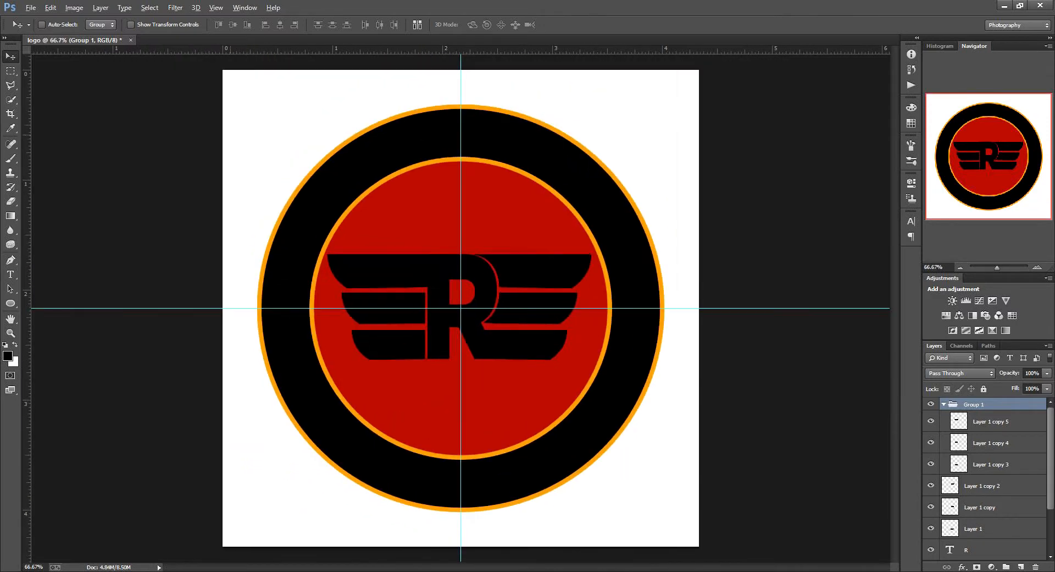
scroll(460, 308, "up", 1)
scroll(460, 308, "down", 1)
left_click(991, 422)
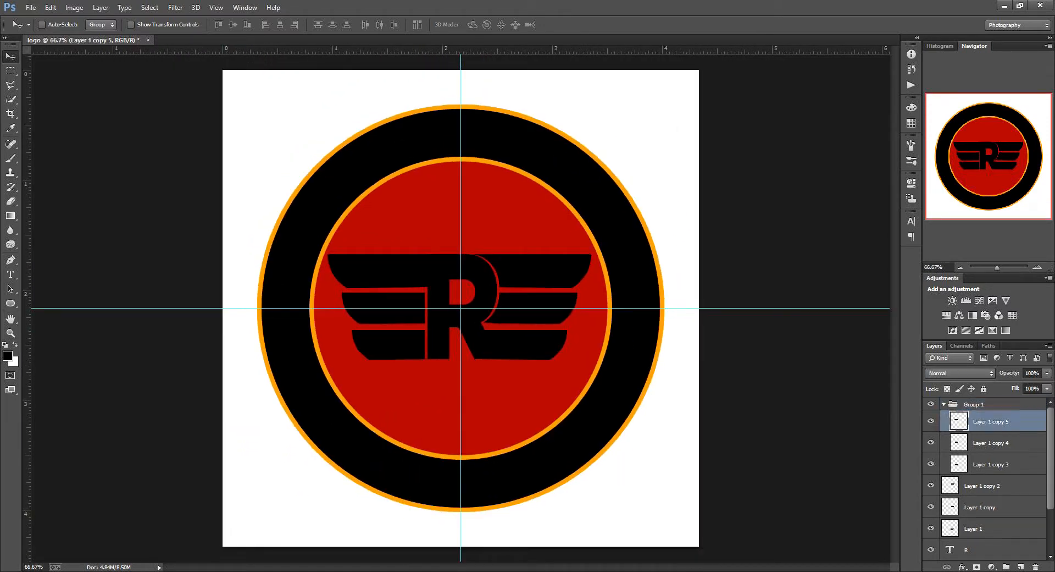
left_click(991, 464, "shift")
left_click_drag(991, 464, 1006, 567)
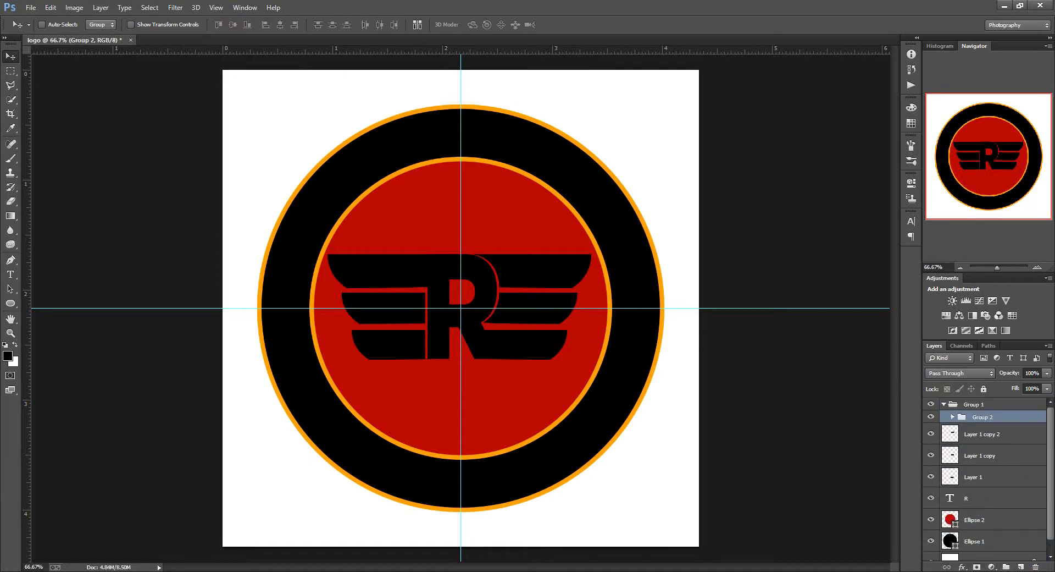
left_click(944, 404)
left_click(945, 404)
key("ctrl+z")
Step: Group the three right-wing feather layers, and toggle the visibility of each wing group to check its contents
left_click(944, 404)
left_click(984, 464, "shift")
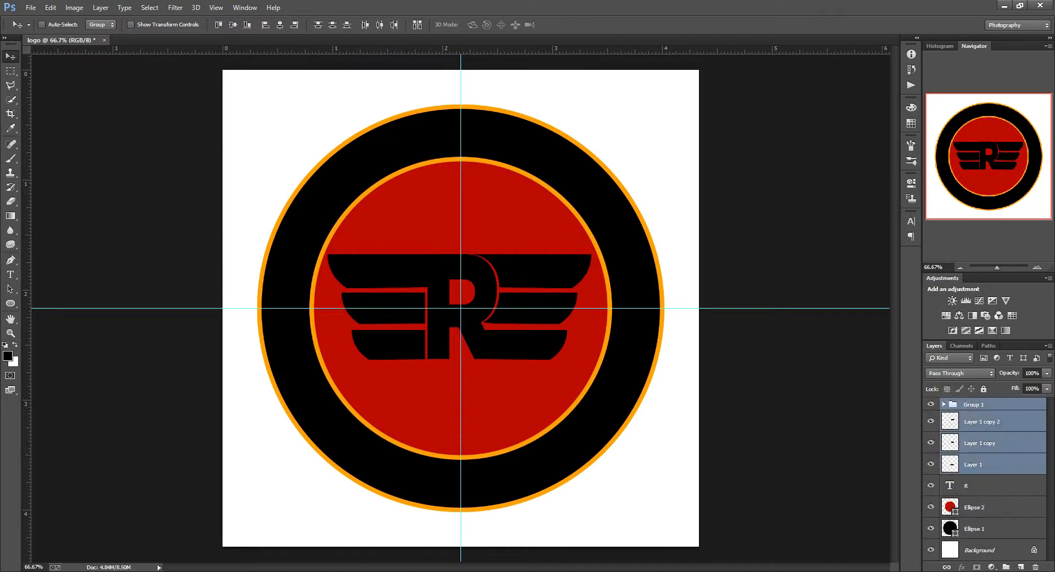
left_click(984, 422)
left_click(984, 464)
left_click(984, 422, "shift")
left_click_drag(984, 421, 1006, 567)
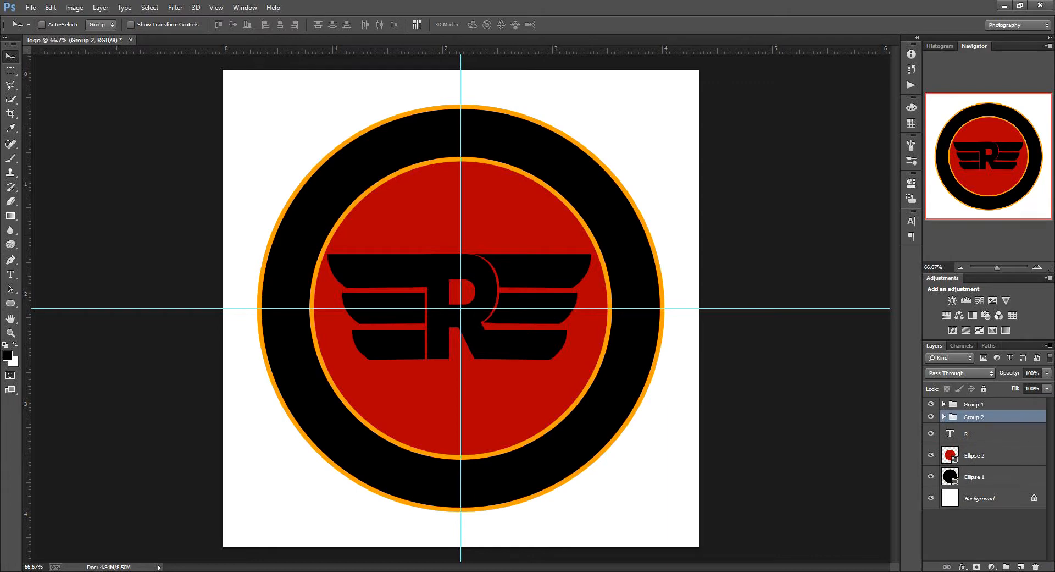
left_click(931, 417)
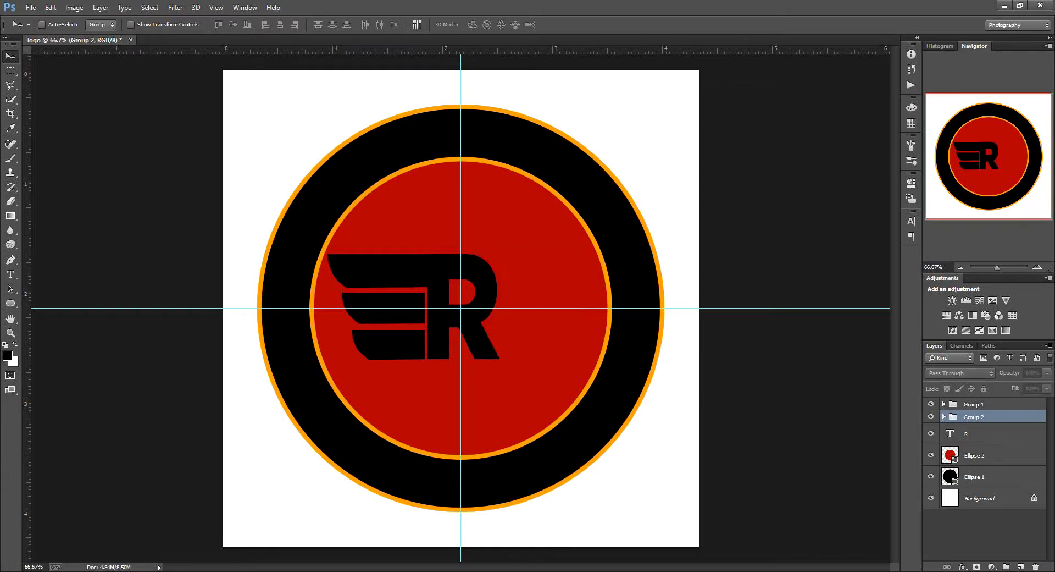
left_click(930, 417)
left_click(931, 404)
left_click(930, 404)
Step: Select the R and both wing groups and move them together so their centre sits at X 650.50, Y 673.50 px
left_click(982, 433)
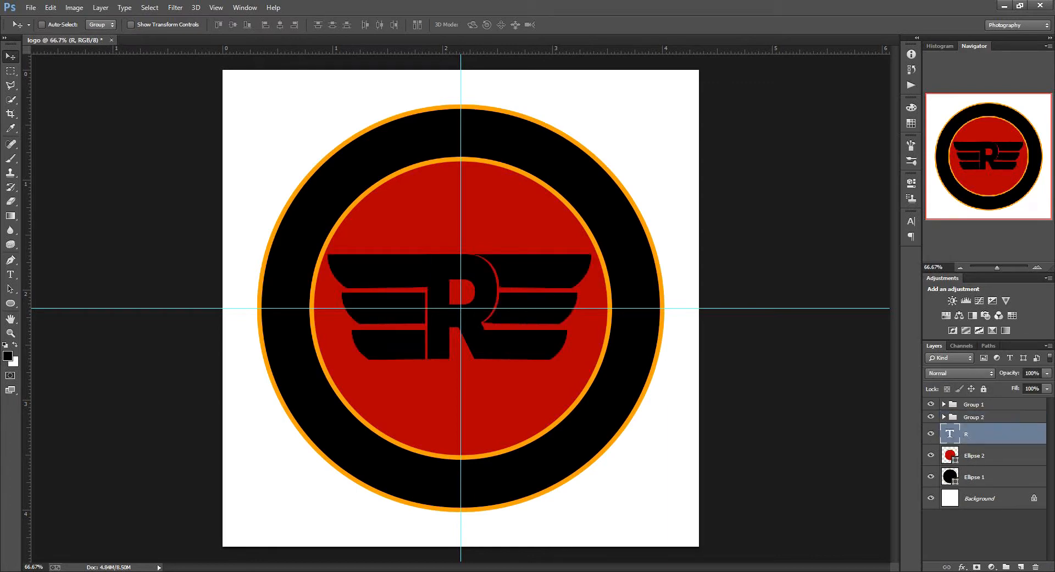
left_click(982, 404, "shift")
key("Right")
key("Right")
key("Right")
key("Right")
key("Right")
key("Right")
key("Right")
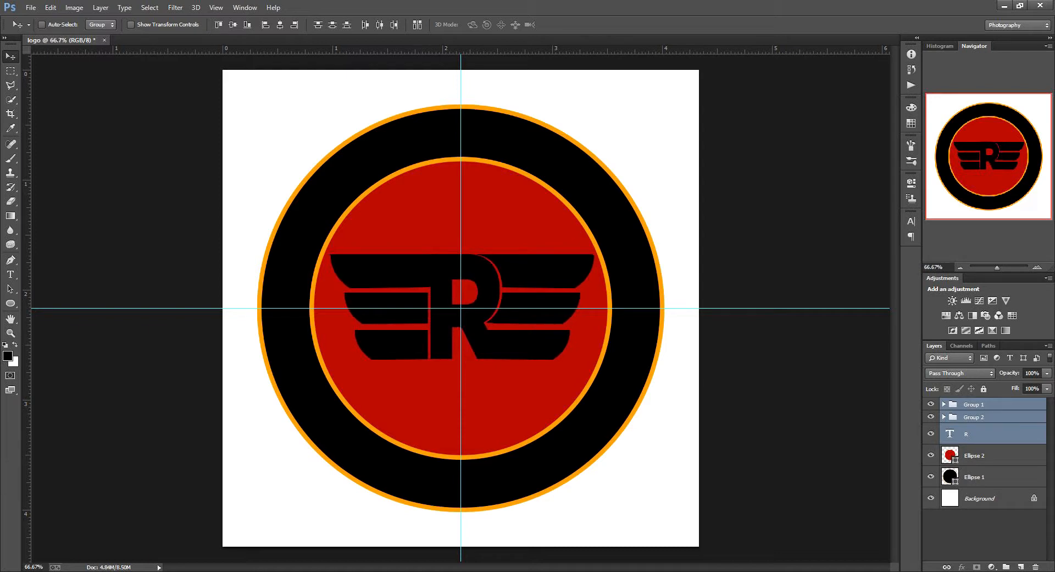
key("ctrl+t")
left_click_drag(459, 306, 461, 316)
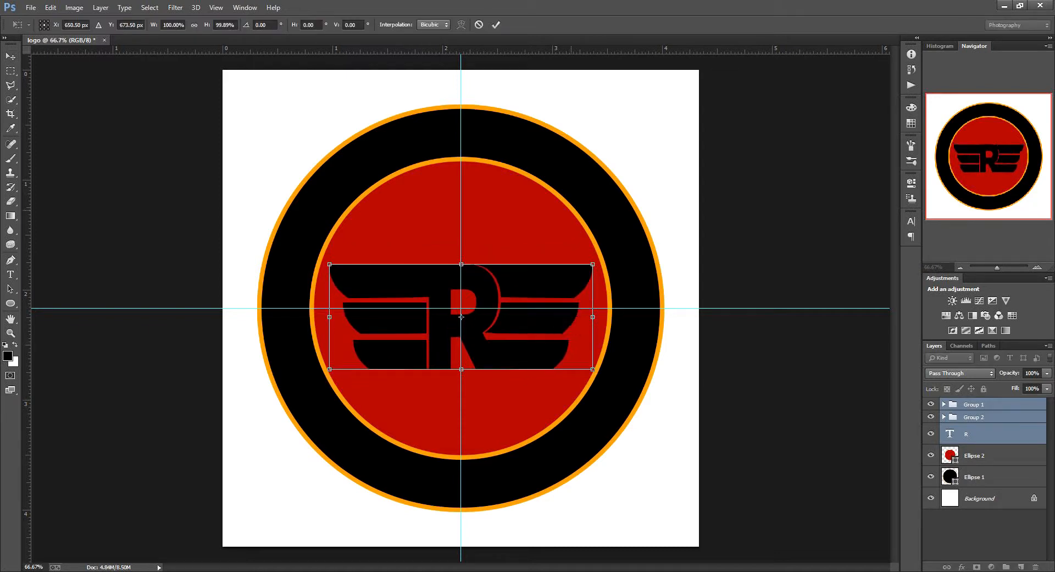
key("Return")
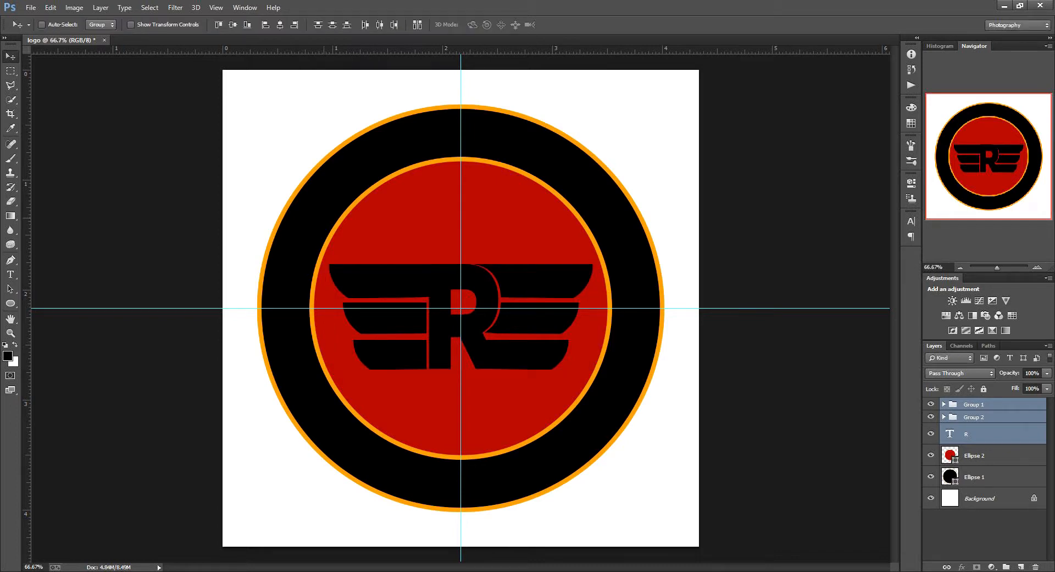
Step: Start a Pen path with a rounded peak above the R, running from the left wing's upper edge to the right wing's upper edge
left_click(11, 260)
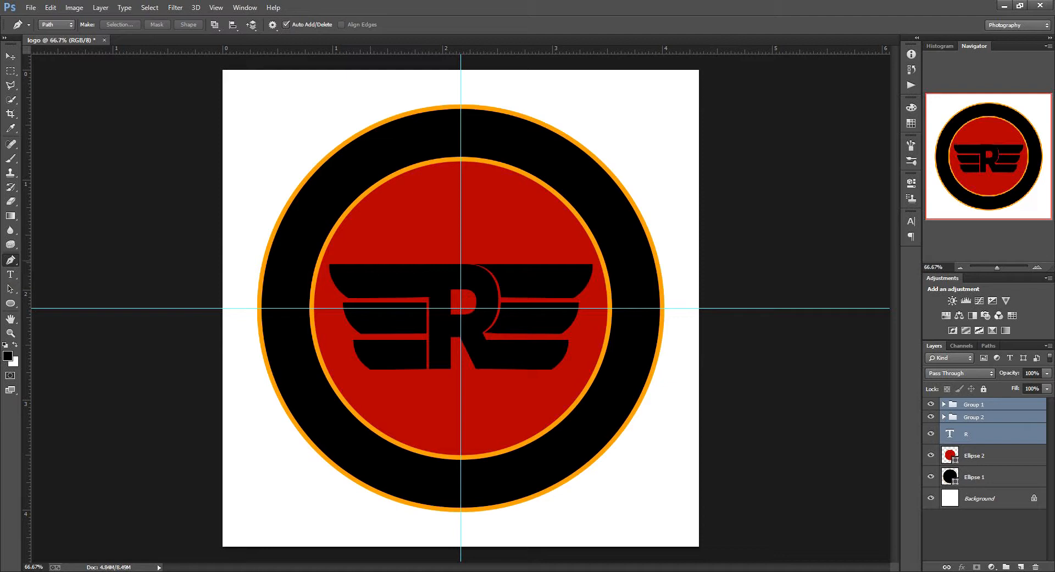
left_click(381, 260)
left_click(439, 196)
left_click_drag(481, 196, 500, 220)
left_click(543, 260)
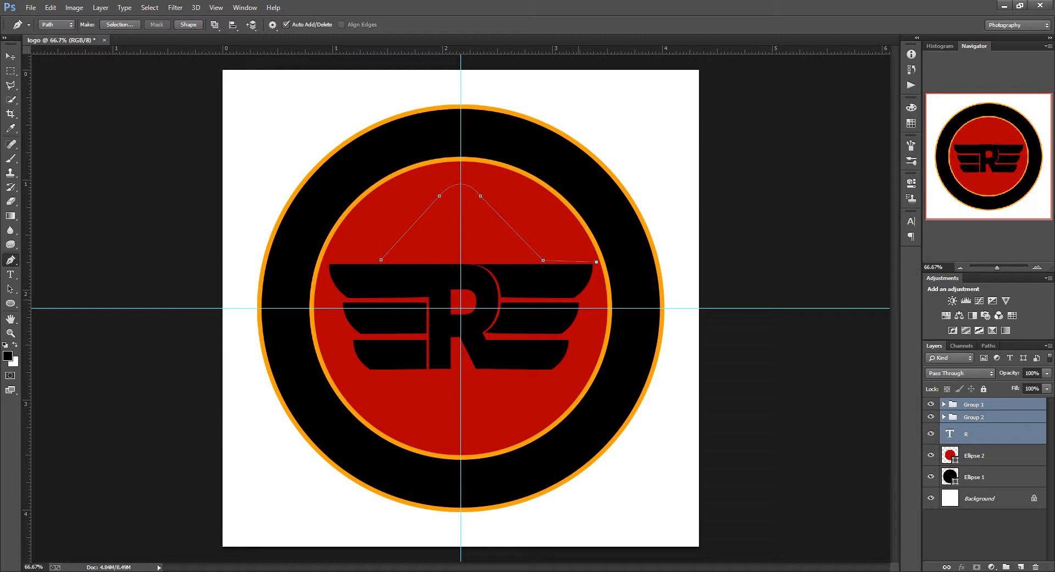
Step: Continue the path around the right feather tips, down to a rounded point below the R, and up around the left feather tips
left_click_drag(579, 300, 514, 408)
key("ctrl+z")
left_click(566, 337, "alt")
left_click(553, 373, "alt")
left_click(488, 428)
left_click_drag(462, 460, 409, 394)
left_click(369, 373)
left_click_drag(352, 336, 337, 236)
key("ctrl+z")
Step: Close the path around the winged R and convert it into a selection
left_click(381, 259)
right_click(381, 261)
left_click(407, 328)
left_click(584, 173)
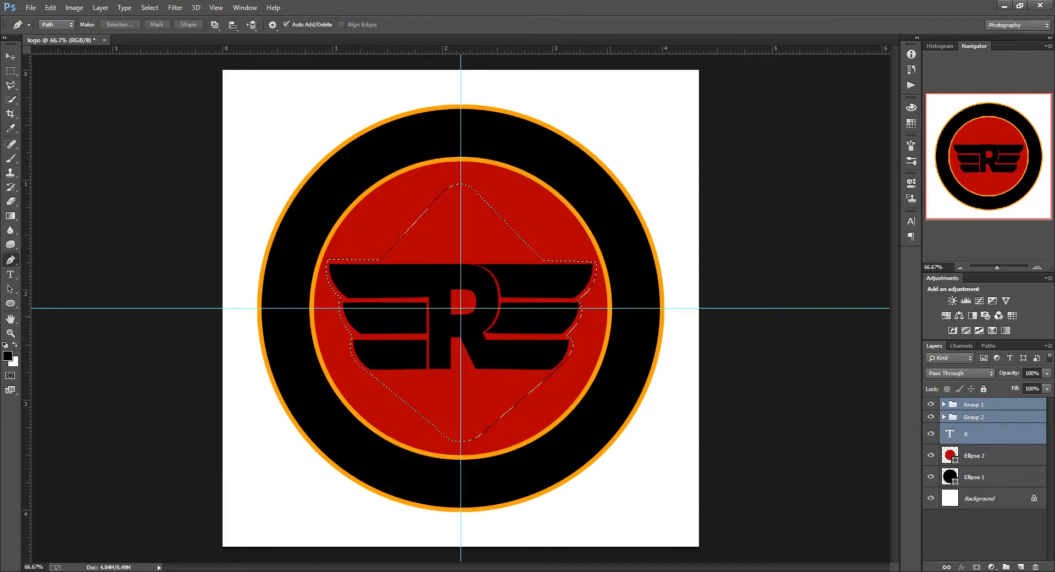
Step: Set the foreground colour to the outline's orange, #fc9706, and try filling the selection with it
left_click(7, 356)
left_click(663, 275)
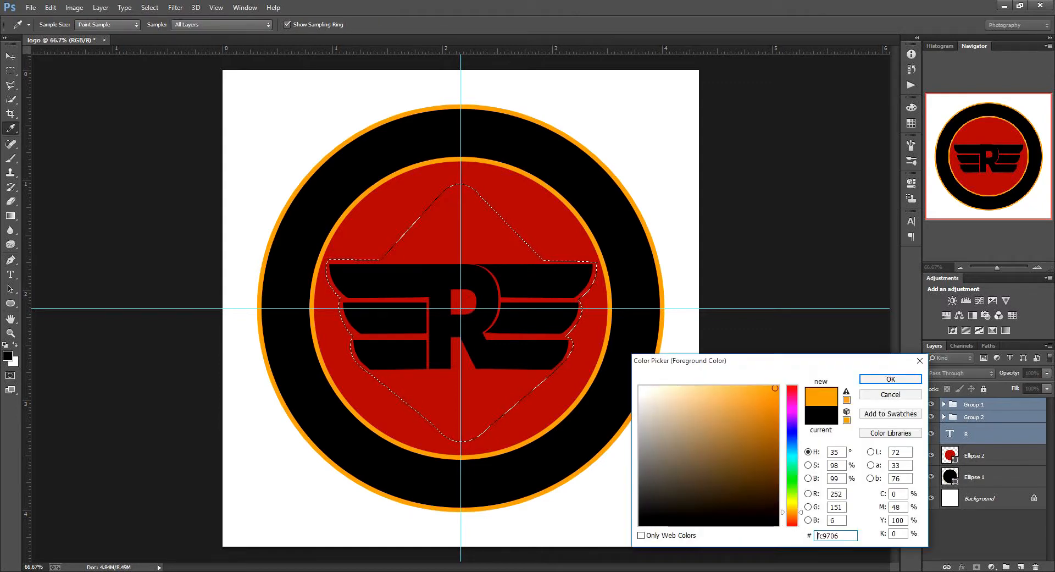
left_click(890, 379)
key("alt+BackSpace")
key("ctrl+z")
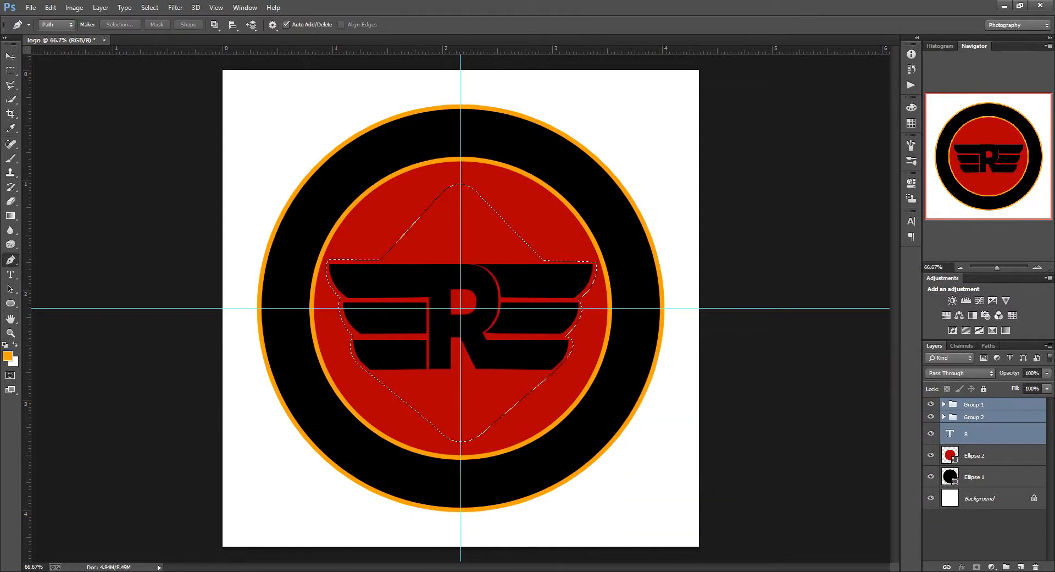
Step: Add a new layer above the red circle, fill the selection with orange on it, and deselect
left_click(989, 455)
left_click(989, 405)
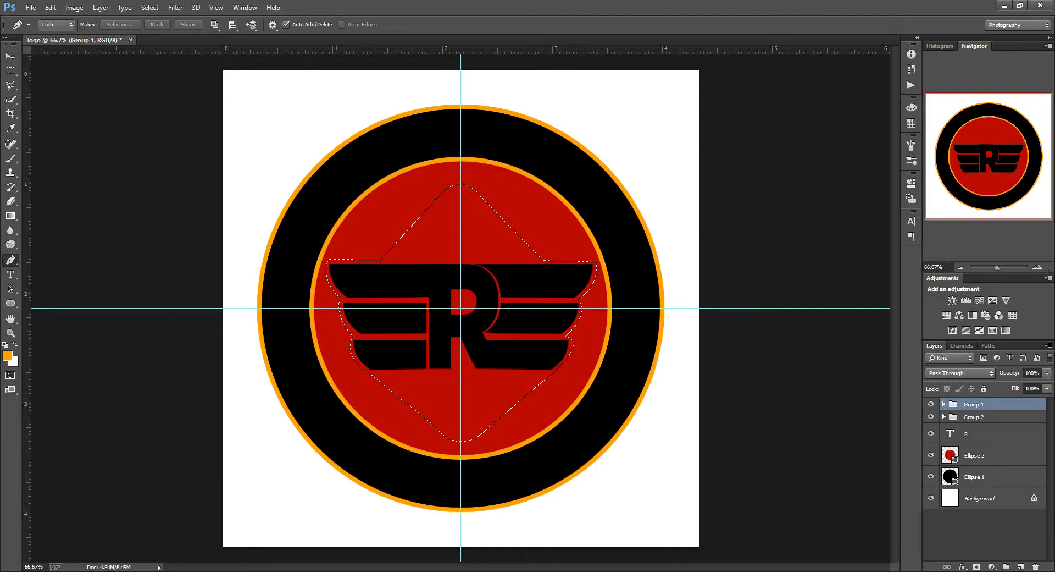
left_click(989, 456)
left_click(1021, 567)
key("alt+BackSpace")
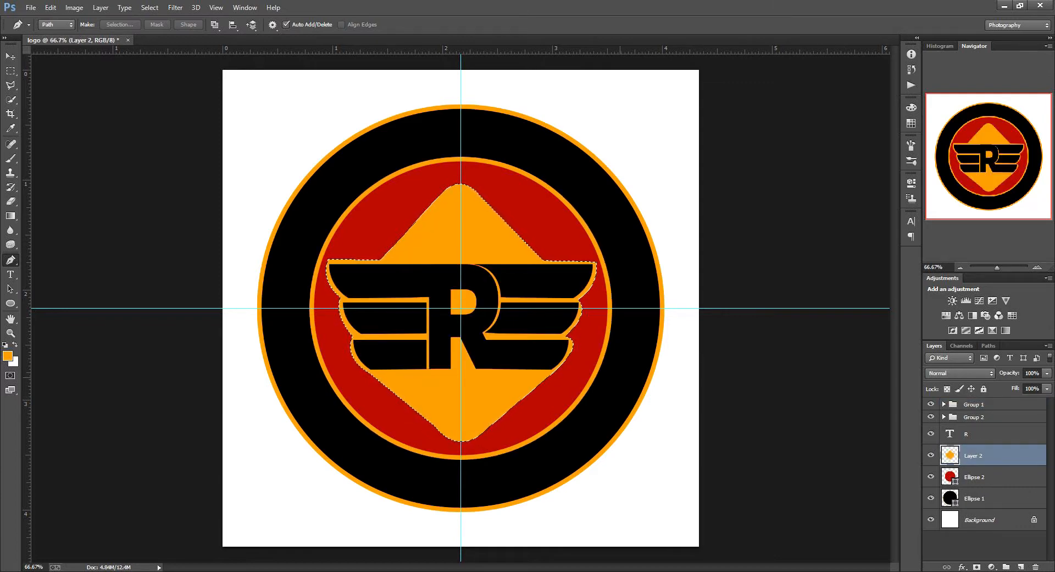
key("ctrl+d")
Step: Group the R text layer and both wing groups into a single group
left_click(973, 433)
left_click(973, 404, "shift")
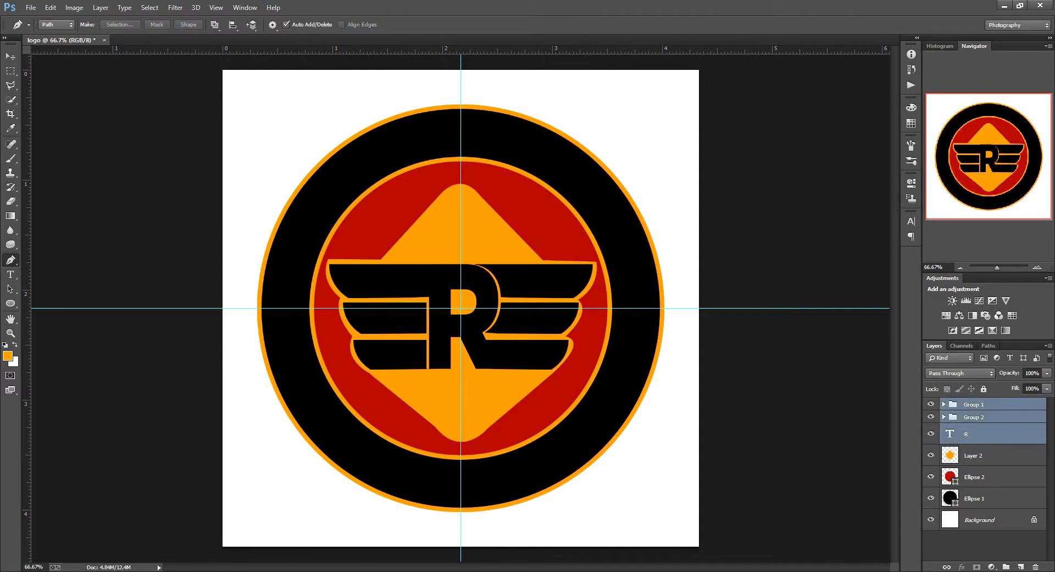
right_click(973, 417)
left_click(935, 306)
key("ctrl+g")
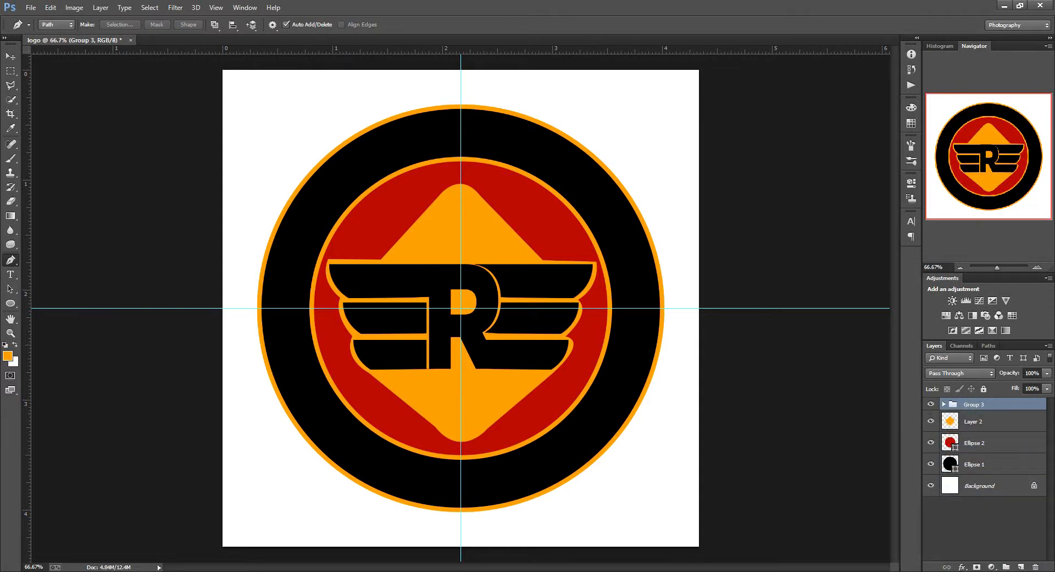
Step: Apply a Color Overlay to the winged R group using the red sampled from the centre circle, RGB 168, 11, 11
right_click(973, 404)
left_click(934, 94)
left_click(620, 169)
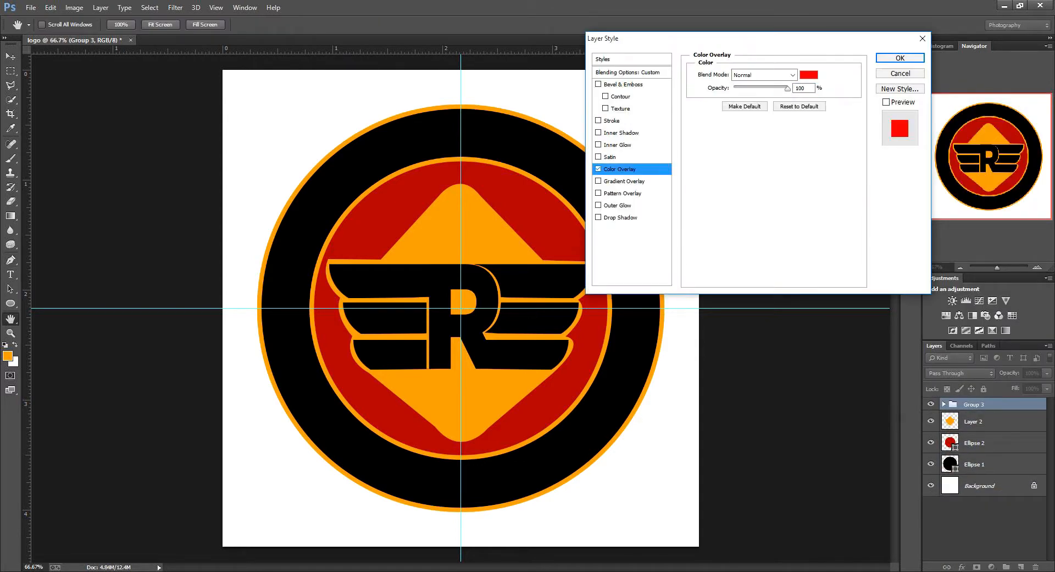
left_click(809, 75)
left_click(571, 222)
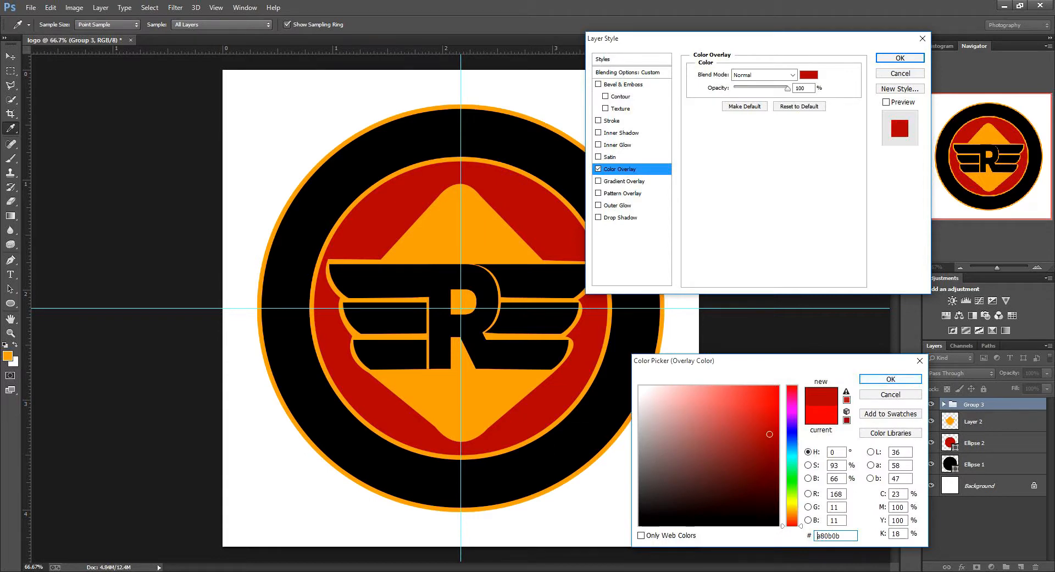
key("Return")
key("Return")
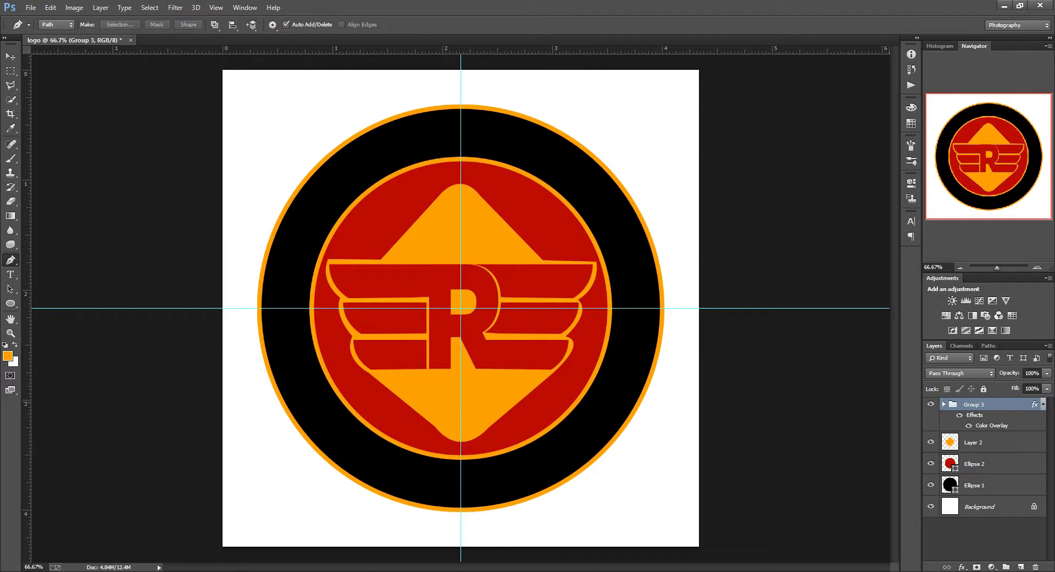
Step: Remove the horizontal and vertical guides from the canvas
left_click(10, 56)
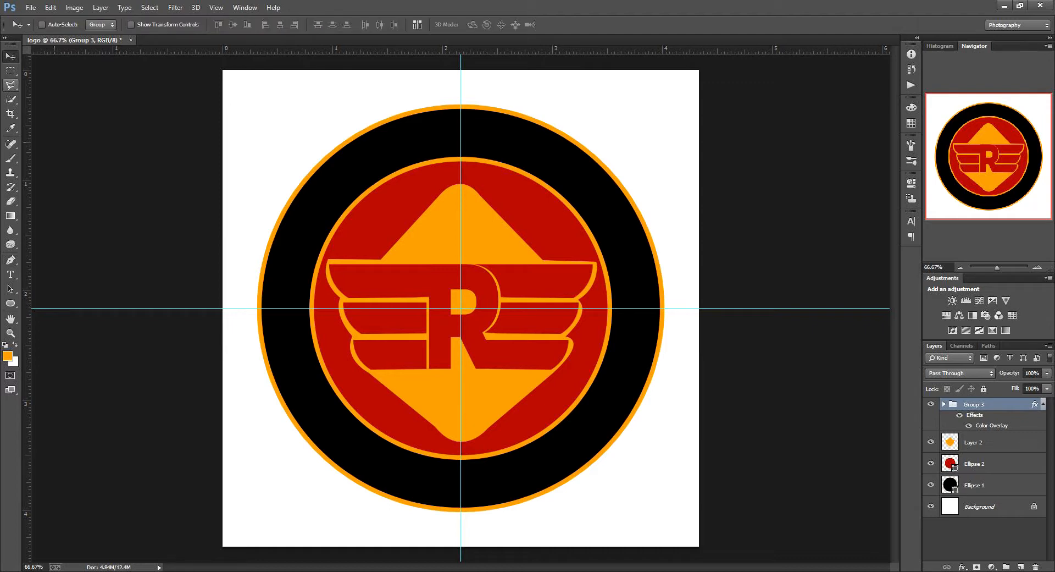
left_click_drag(407, 308, 429, 50)
left_click_drag(460, 88, 11, 129)
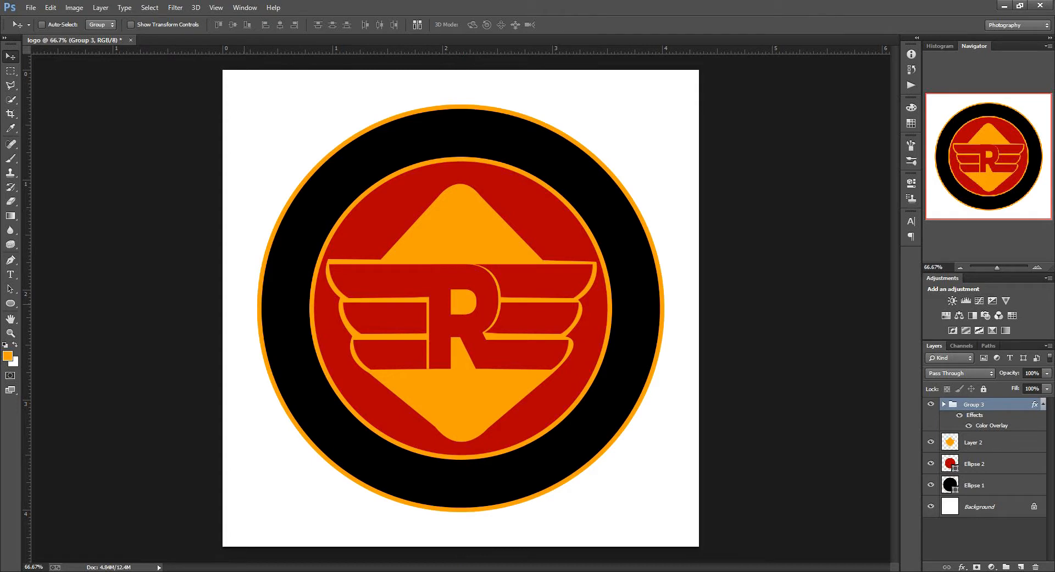
Step: Add the text ROYAL ENFIELD in orange Gotham Black and place it across the upper part of the black ring
key("t")
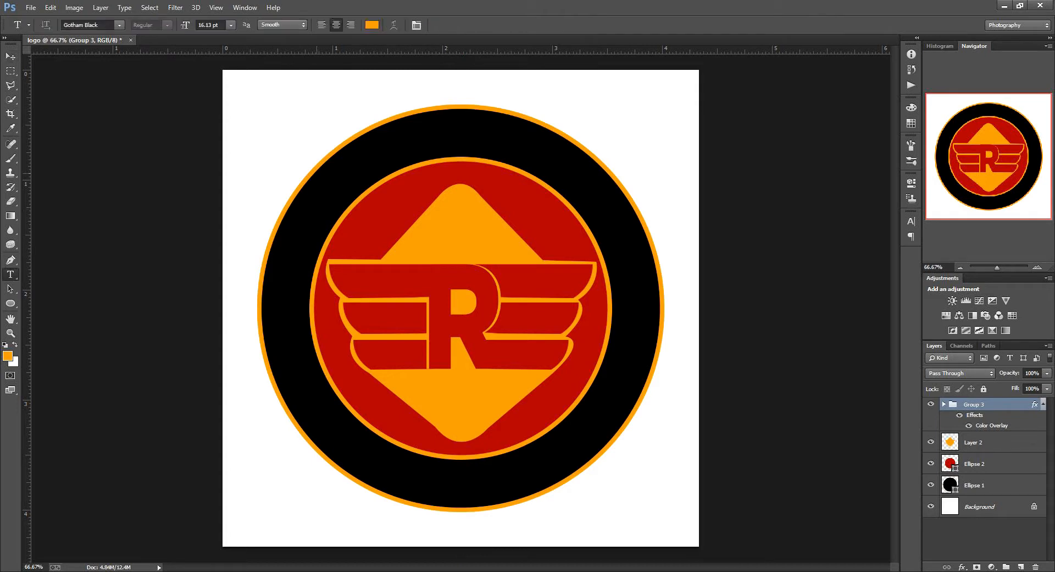
left_click(330, 124)
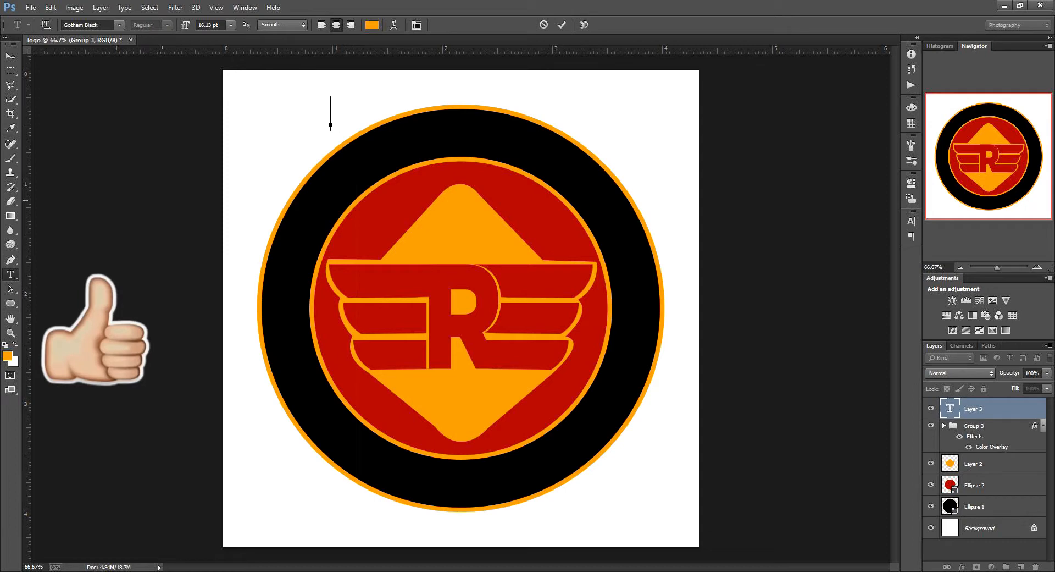
type("ROYAL EN")
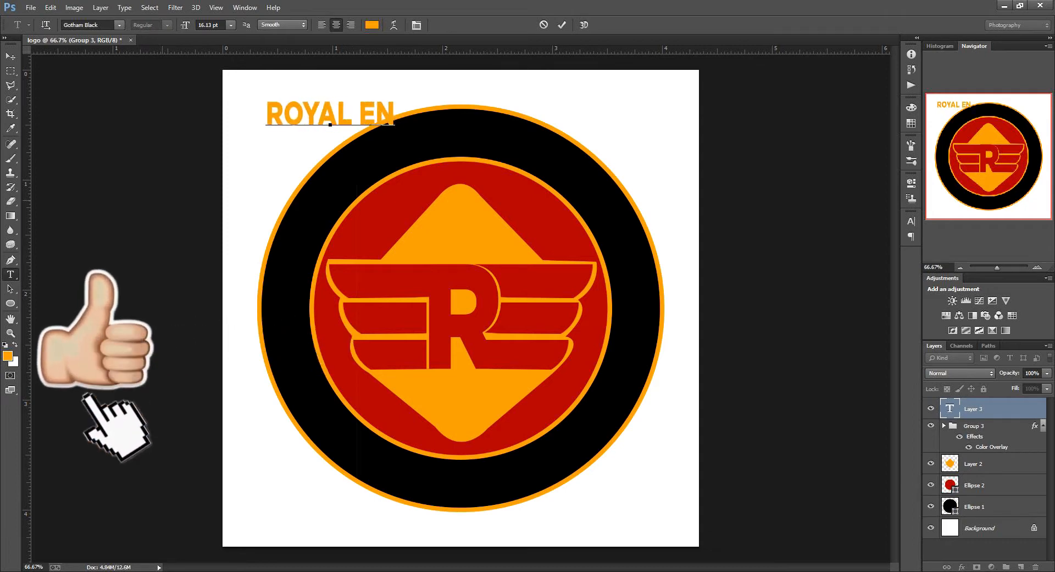
type("FI")
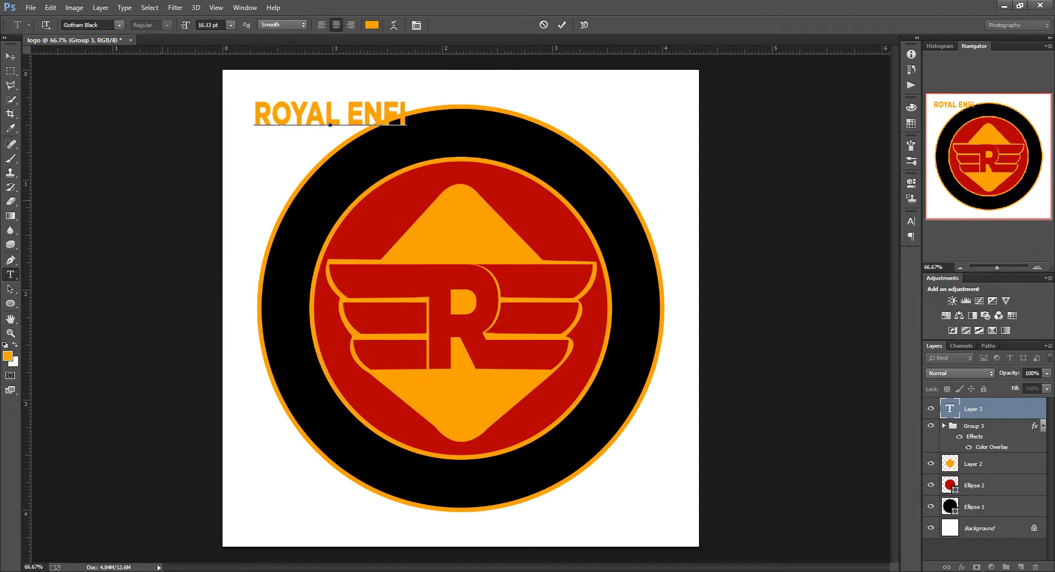
type("ELD")
left_click_drag(307, 161, 419, 192)
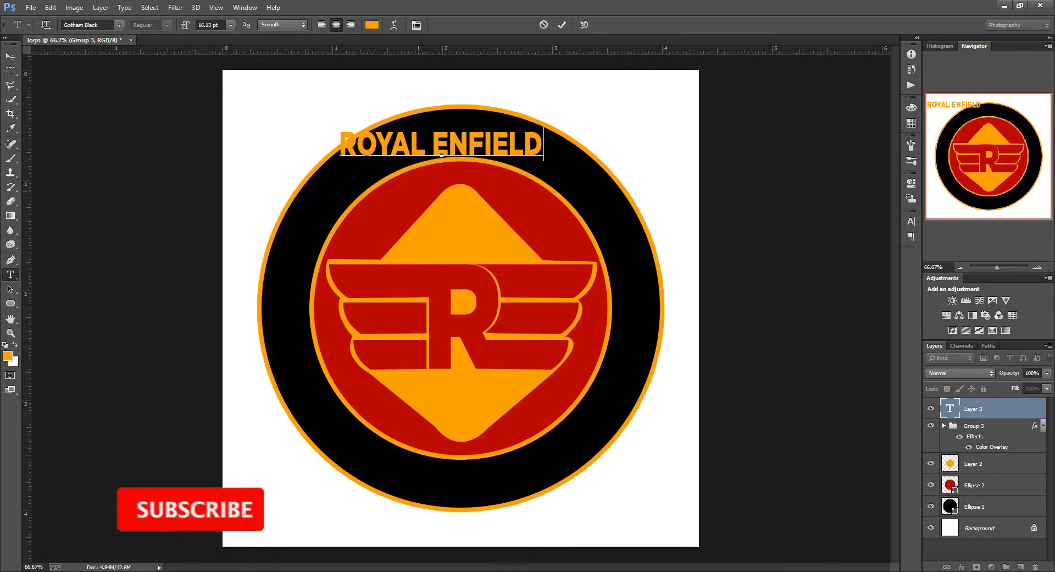
left_click_drag(441, 154, 450, 174)
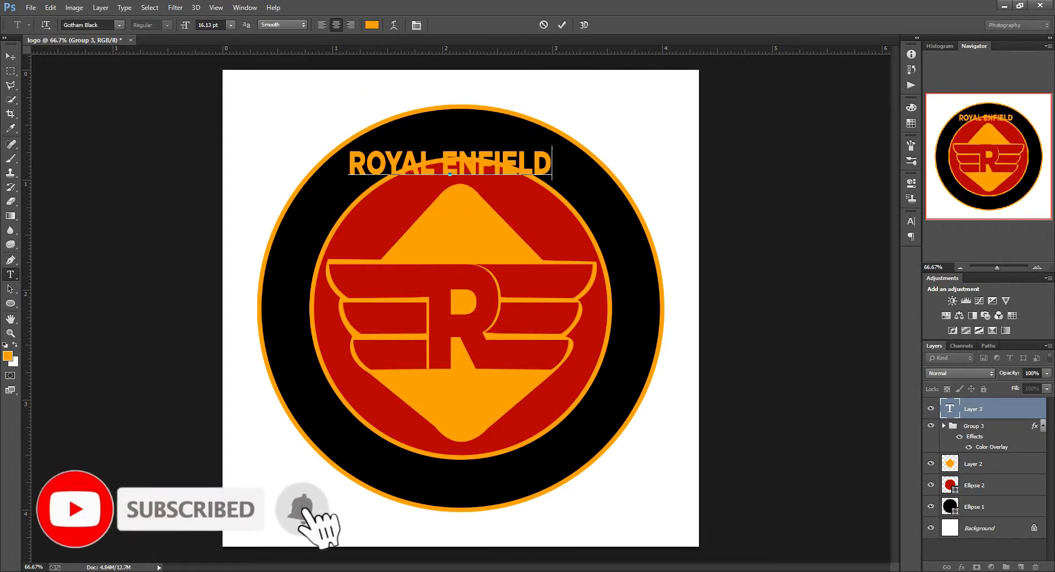
Step: Set the font size of the whole ROYAL ENFIELD text to 25.13 pt
key("ctrl+t")
left_click(789, 243)
key("ctrl+a")
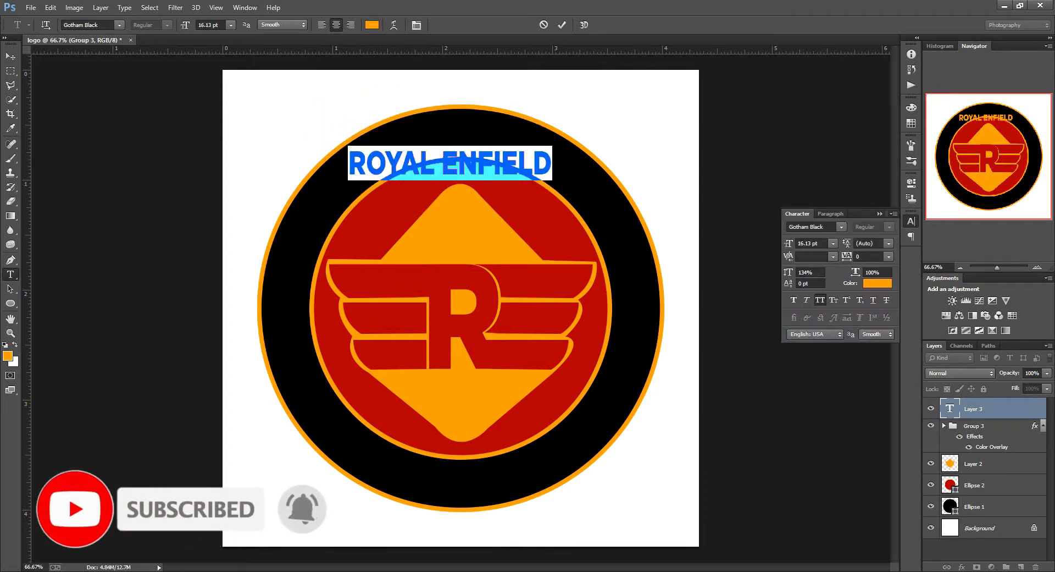
left_click_drag(790, 243, 794, 243)
left_click(561, 24)
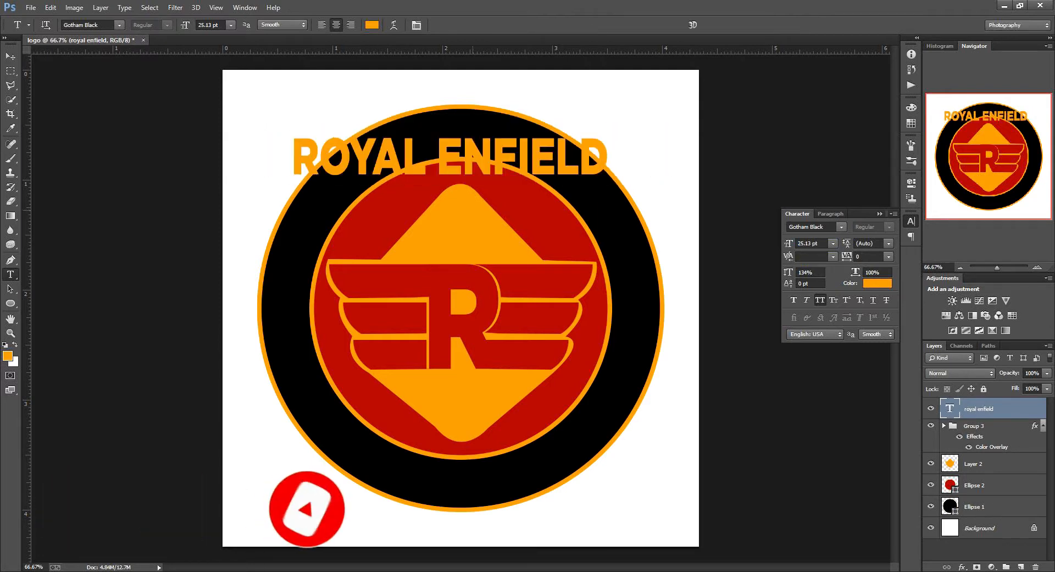
Step: Warp the ROYAL ENFIELD text with a horizontal Arc at +100% bend and position it over the upper half of the black ring
left_click(394, 24)
left_click(680, 244)
left_click(661, 277)
left_click_drag(477, 121, 486, 169)
left_click_drag(697, 294, 714, 294)
left_click_drag(557, 221, 562, 271)
key("Up")
key("Up")
key("Up")
key("Up")
key("Up")
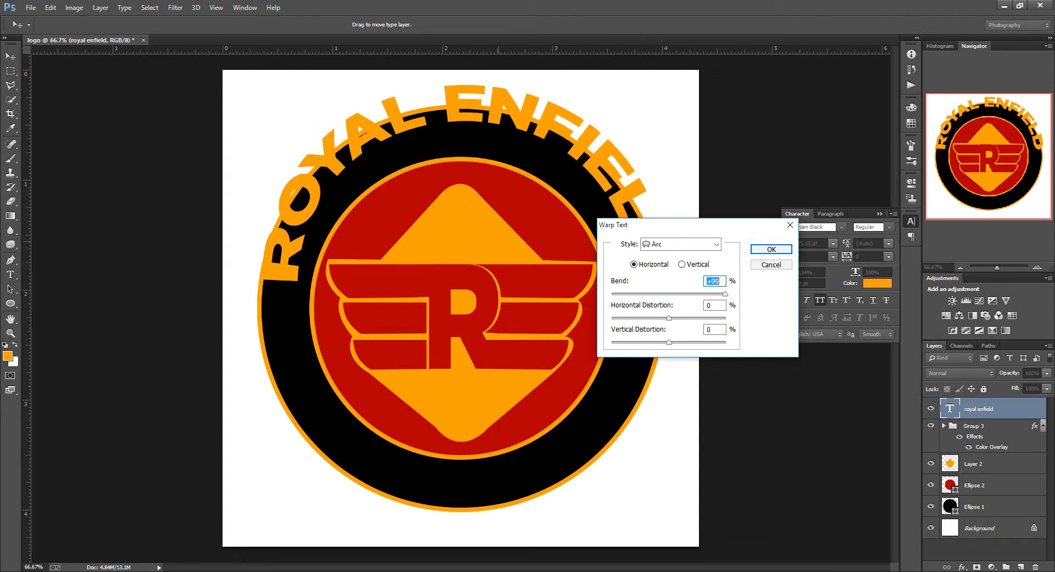
key("Up")
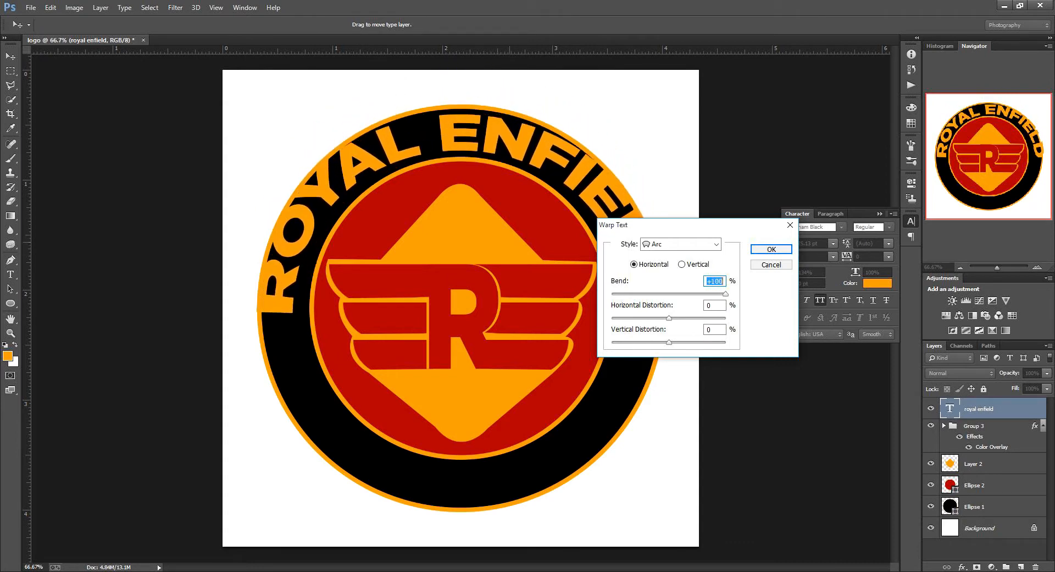
key("Return")
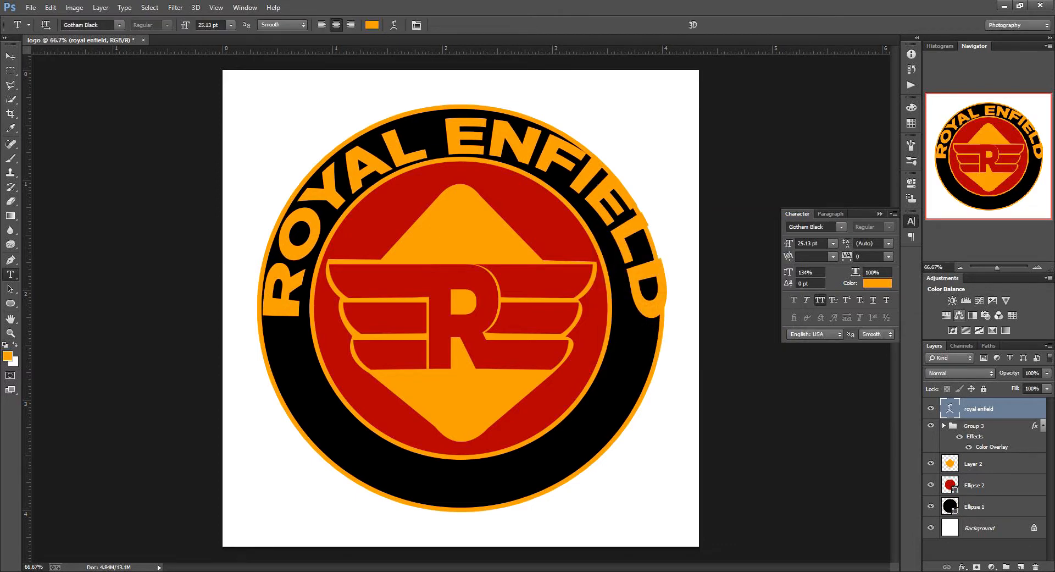
Step: Set the font size of the arched ROYAL ENFIELD text to 24.13 pt
key("ctrl+d")
double_click(949, 409)
left_click(394, 24)
left_click(771, 249)
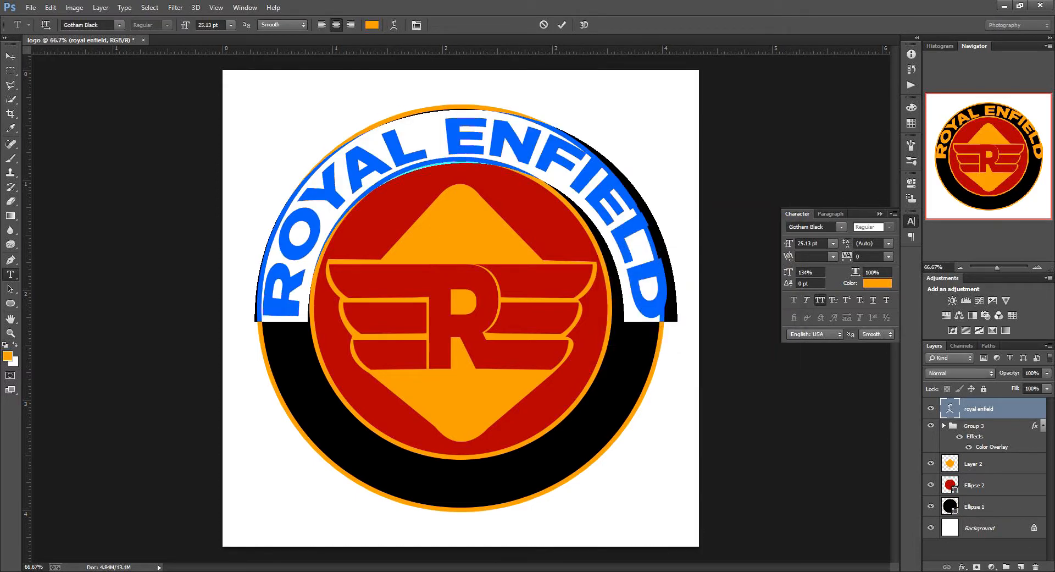
left_click_drag(788, 243, 788, 243)
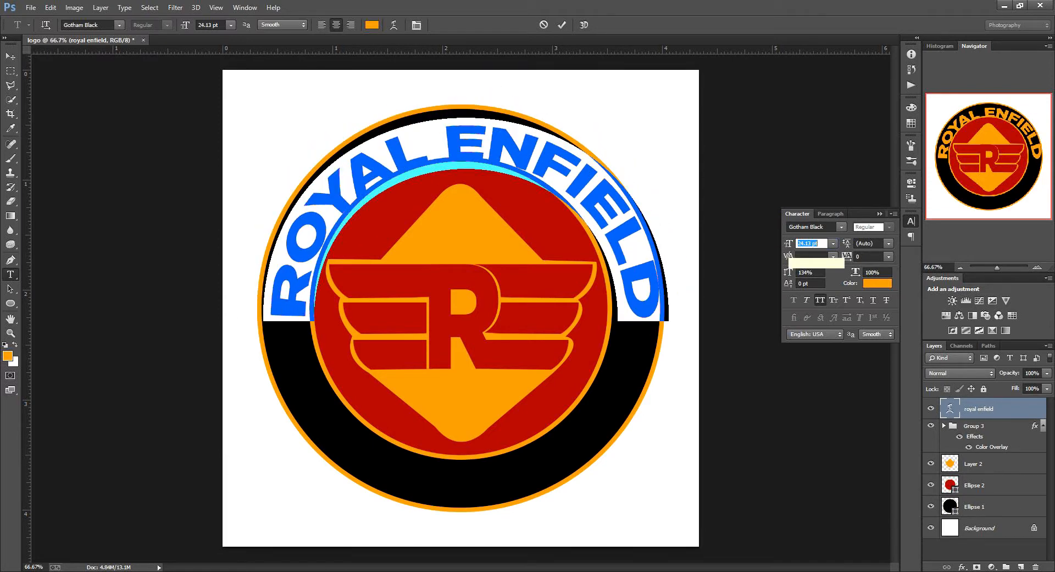
left_click(562, 25)
left_click(541, 175)
key("Escape")
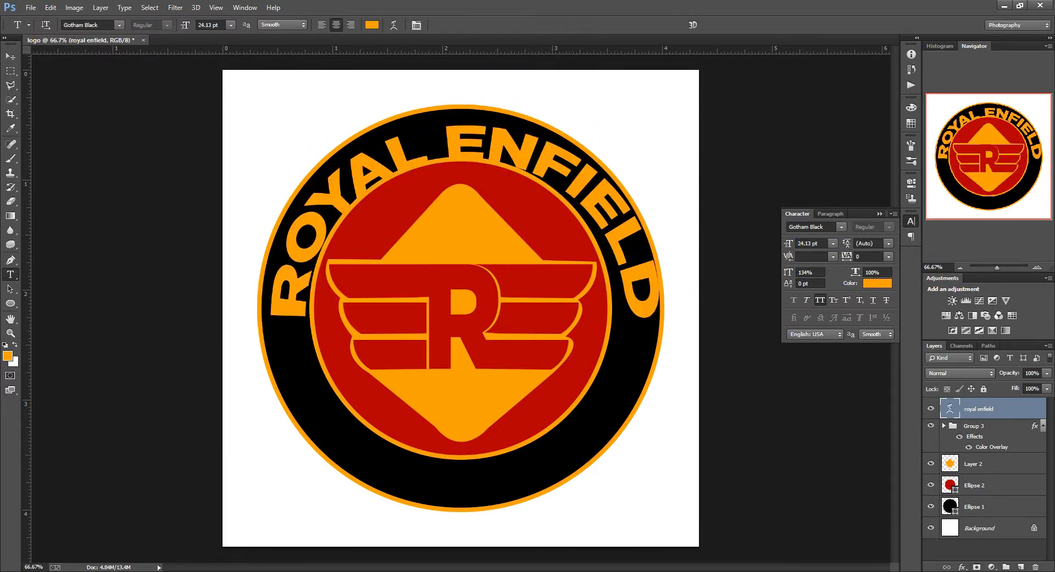
Step: Move and nudge the arched ROYAL ENFIELD text until it sits evenly within the upper half of the black ring
key("v")
left_click_drag(446, 151, 443, 141)
key("Down")
key("Down")
key("Down")
key("Down")
key("Down")
key("Down")
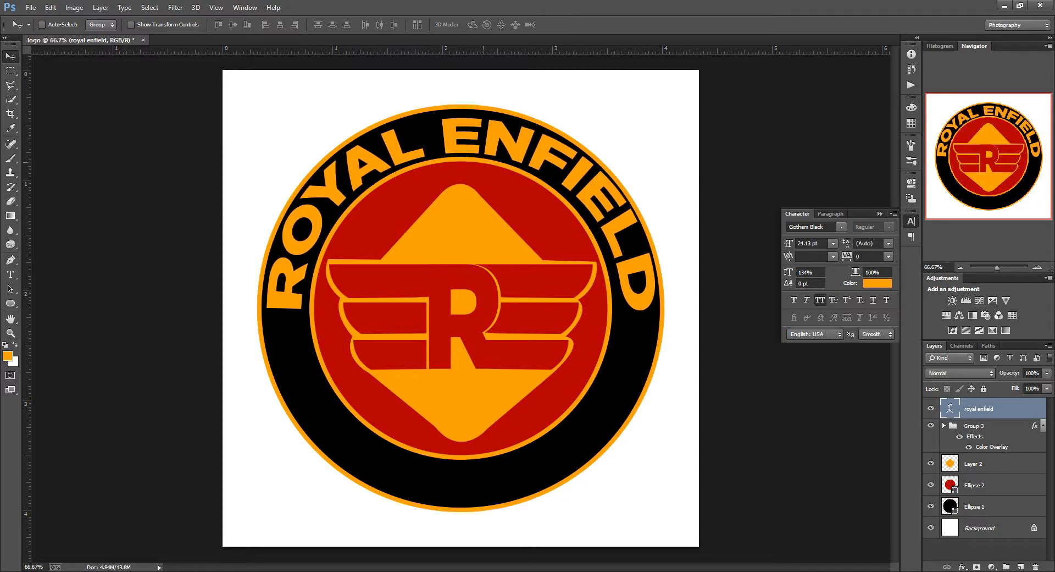
key("Left")
key("Left")
key("Left")
key("Left")
key("Left")
key("Up")
key("Up")
key("Up")
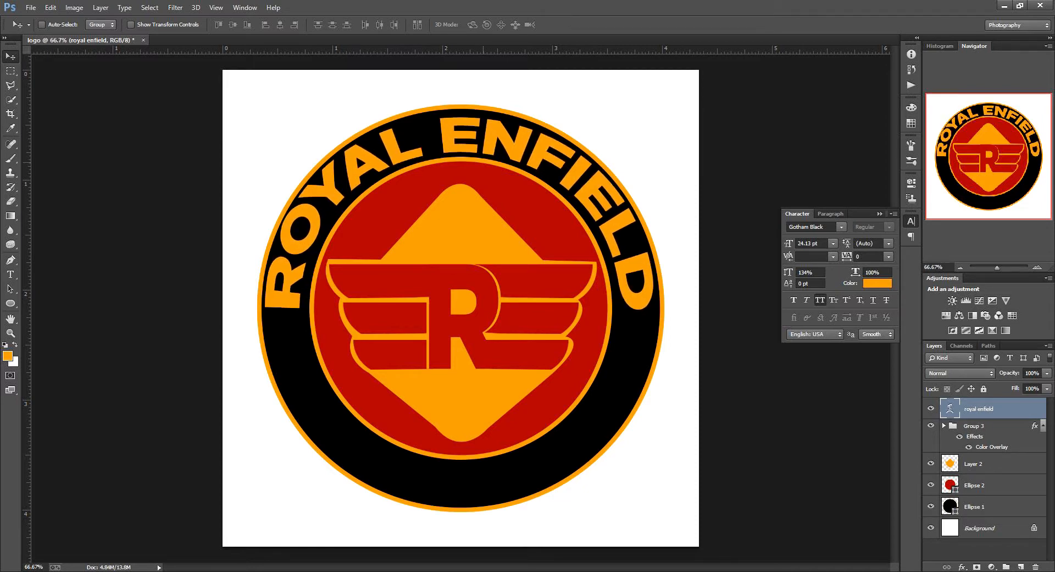
key("Down")
key("Down")
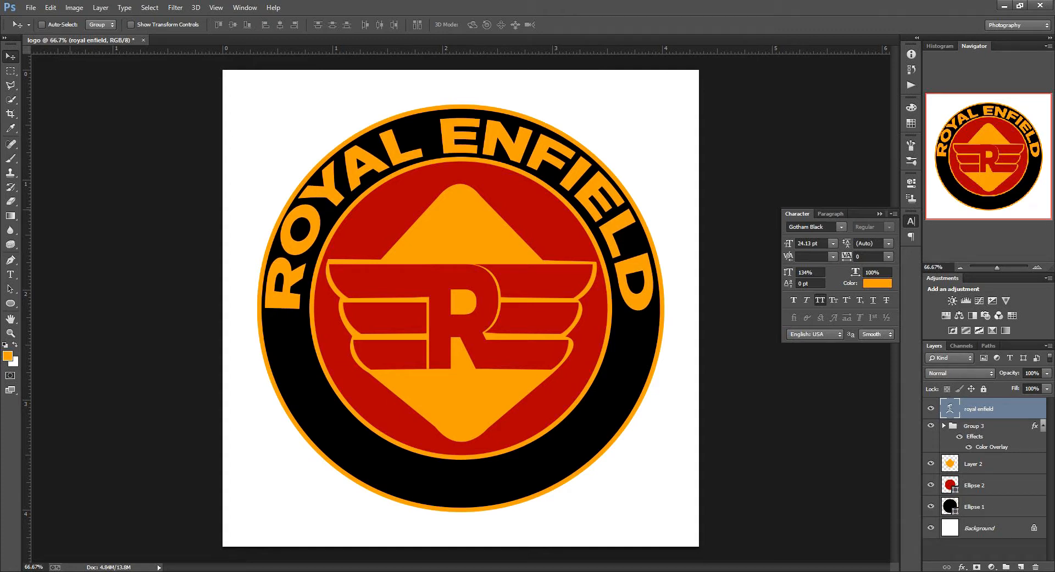
Step: Duplicate the ROYAL ENFIELD text layer, move the copy down over the emblem and replace its wording with SINCE 1901
key("ctrl+j")
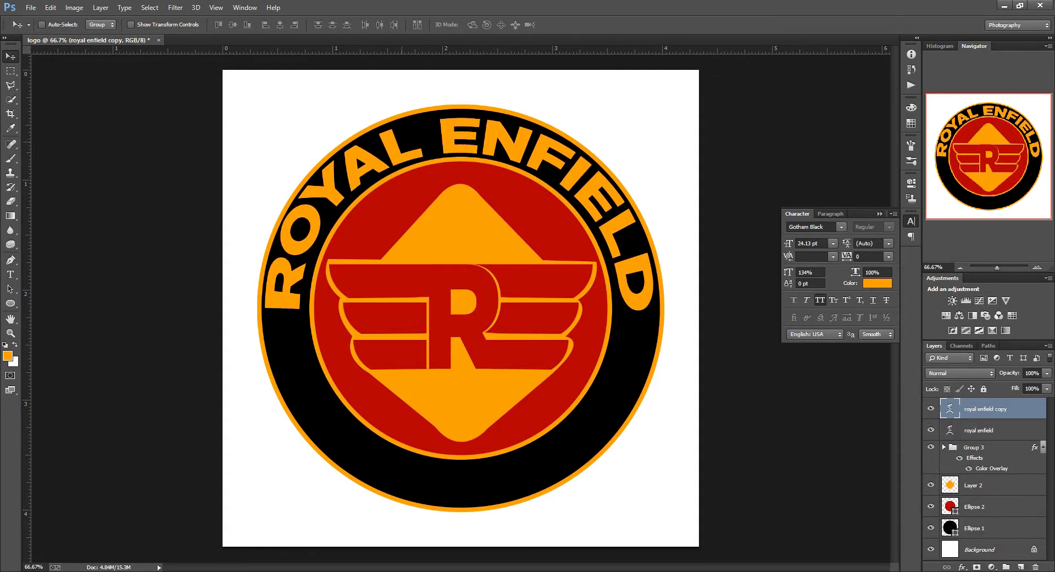
left_click_drag(430, 147, 440, 279)
double_click(951, 408)
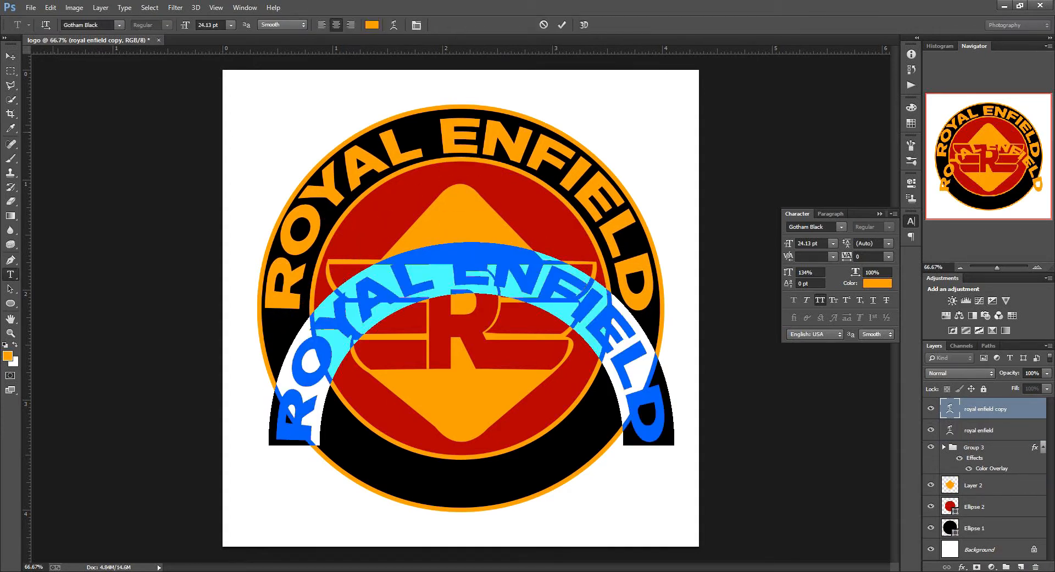
type("since ")
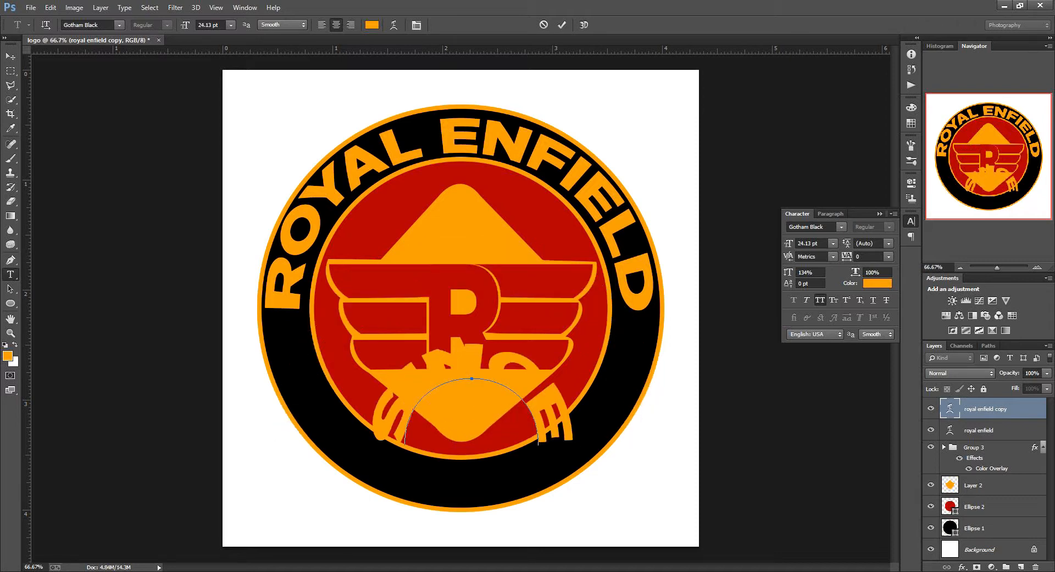
type("1901")
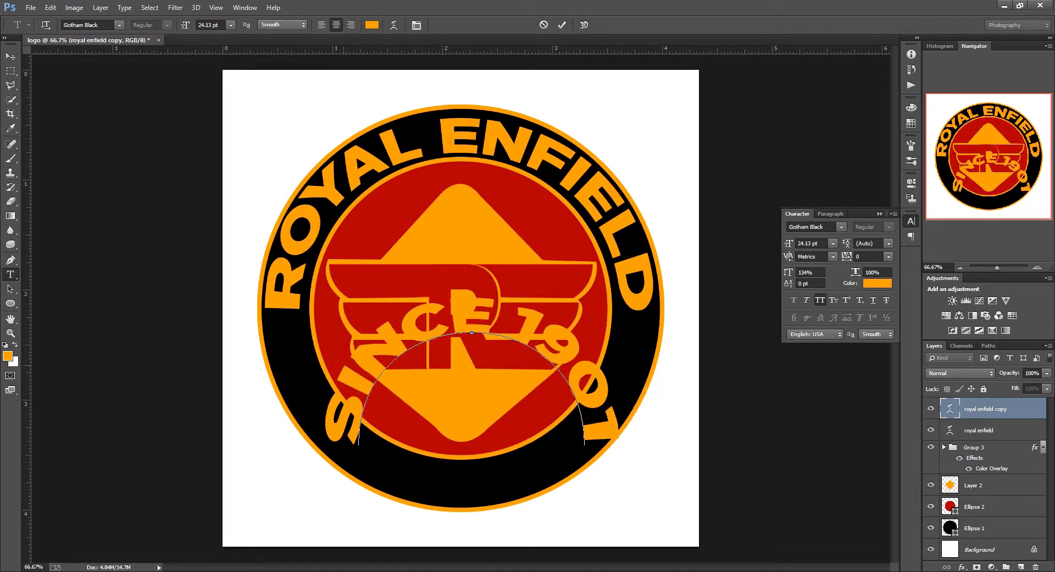
Step: Reverse the horizontal Arc warp of the SINCE 1901 text to a -63% bend and place it over the lower black ring
key("ctrl+a")
left_click(394, 24)
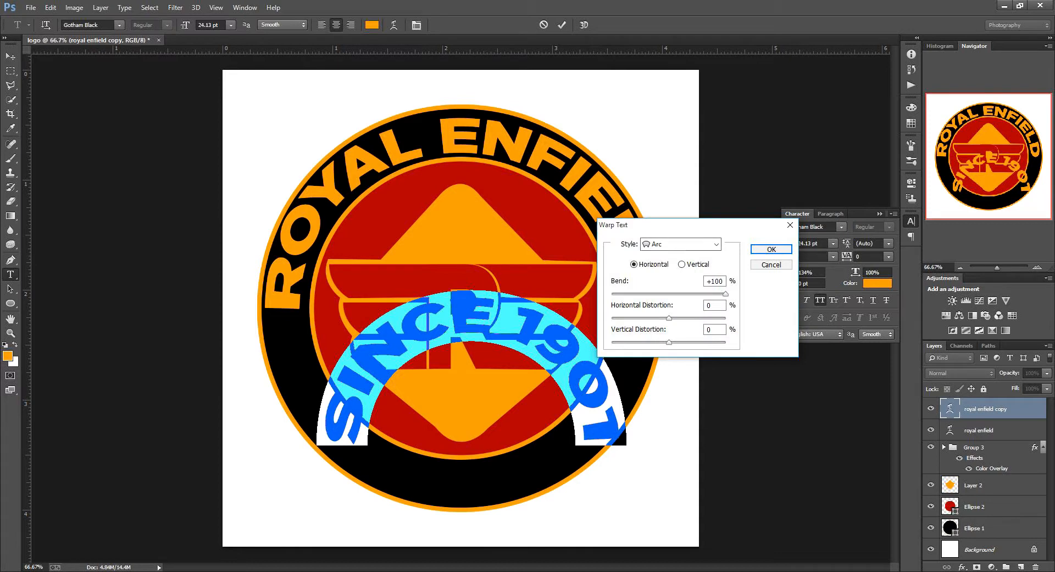
left_click(681, 264)
left_click(634, 264)
left_click_drag(725, 293, 633, 294)
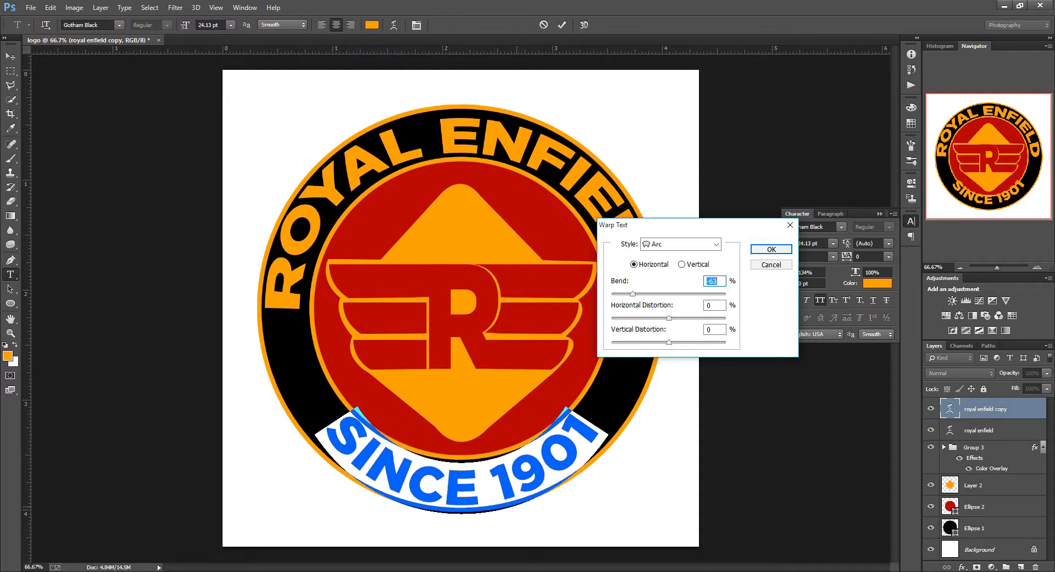
key("Return")
Step: Flatten the arc of the SINCE 1901 text slightly and position it centrally within the lower part of the black ring
left_click(393, 25)
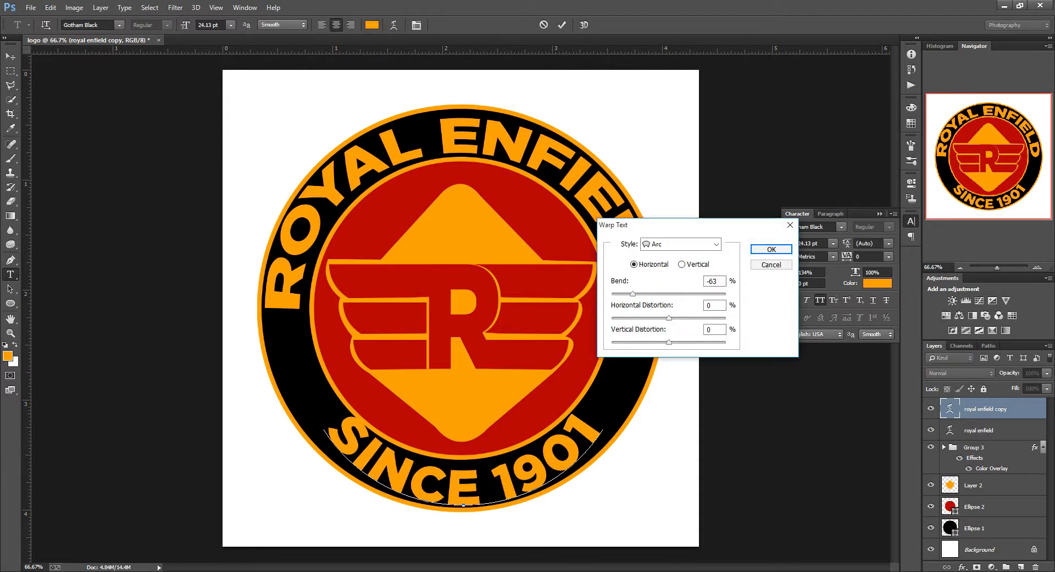
left_click_drag(633, 294, 643, 294)
key("Return")
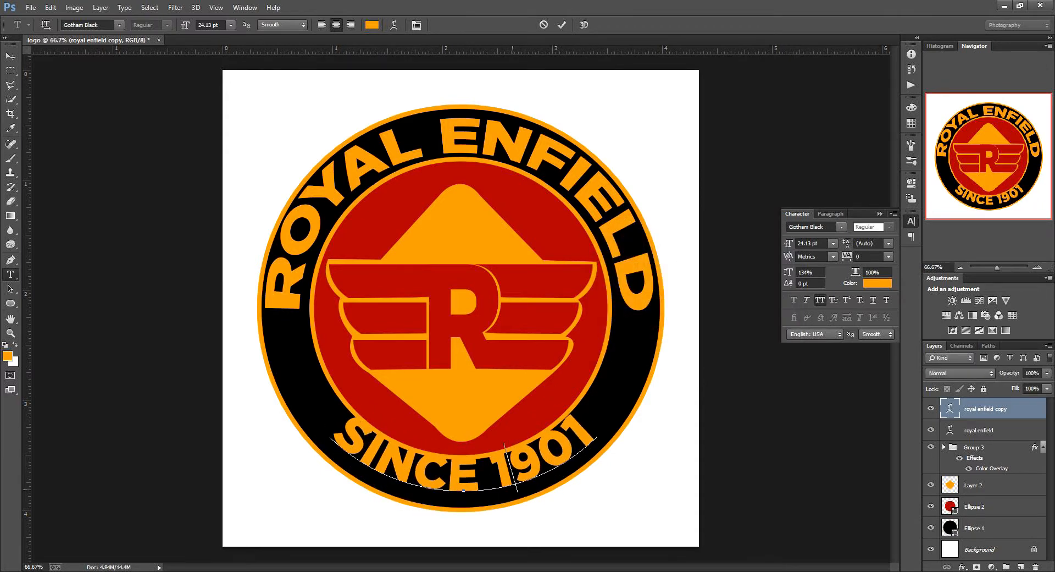
key("ctrl+Return")
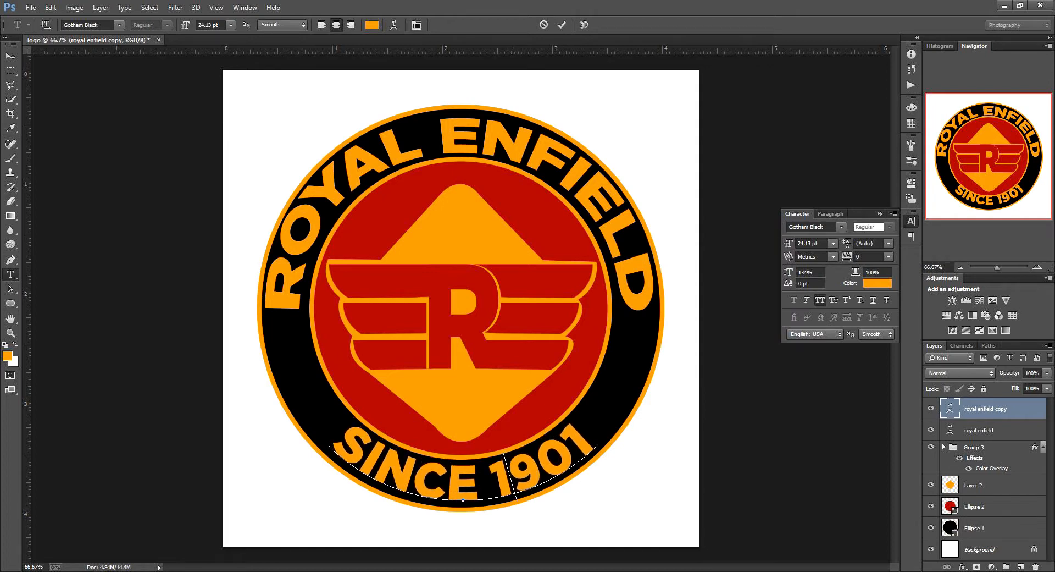
key("v")
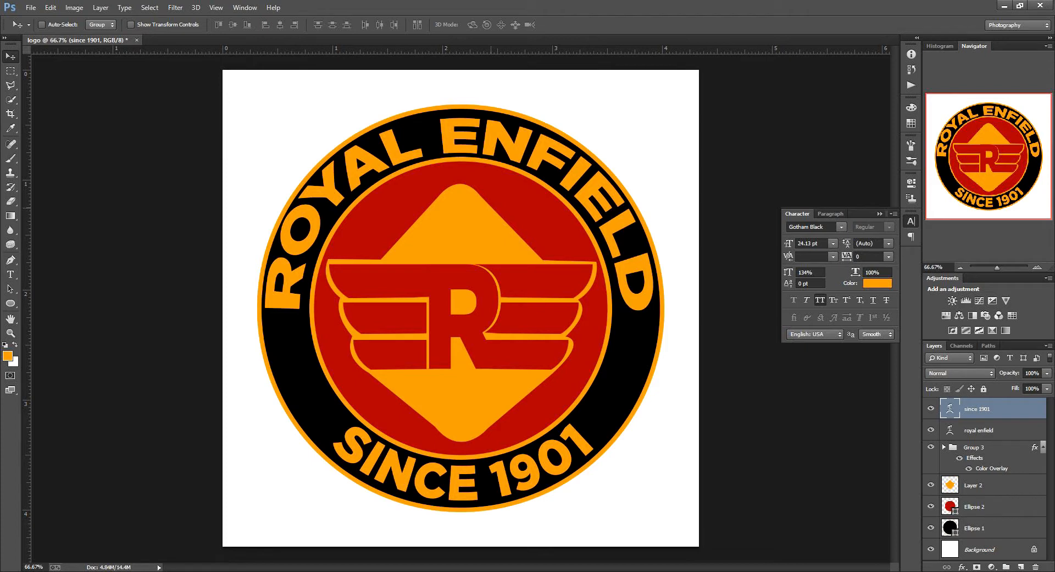
double_click(950, 430)
left_click_drag(789, 244, 787, 243)
key("Up")
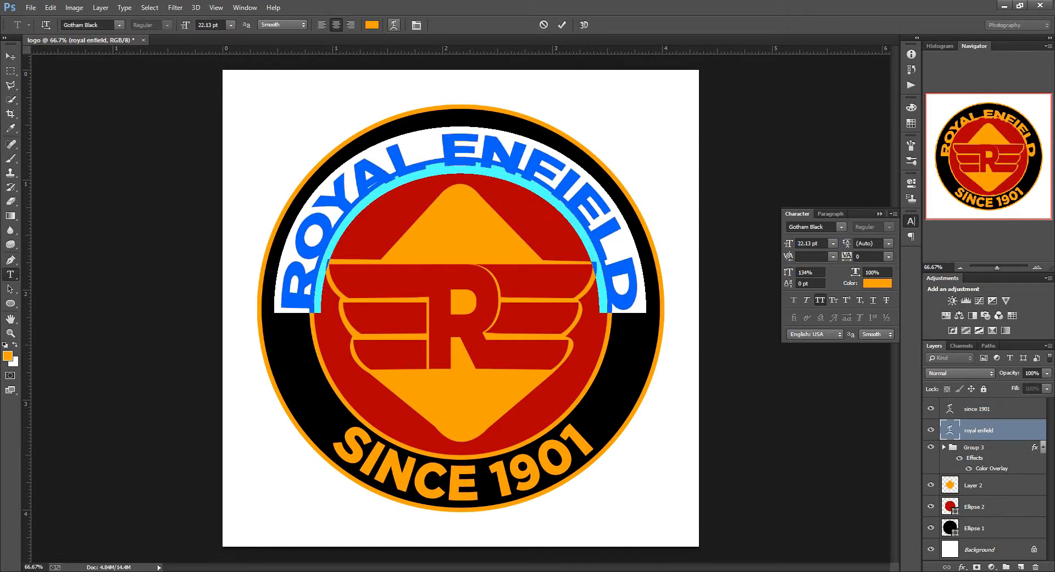
left_click(394, 25)
key("Return")
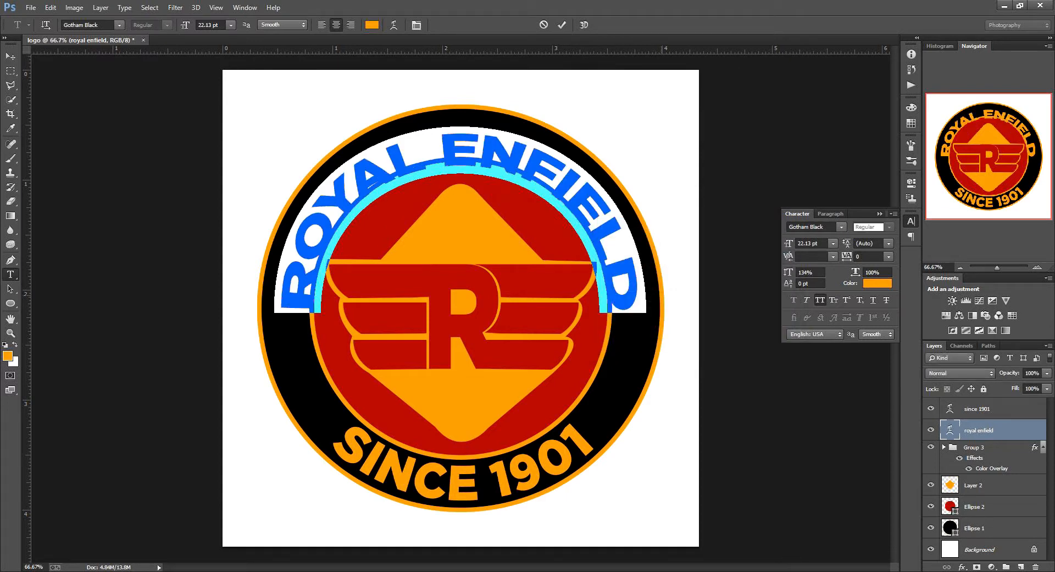
left_click_drag(648, 312, 668, 327)
left_click(10, 57)
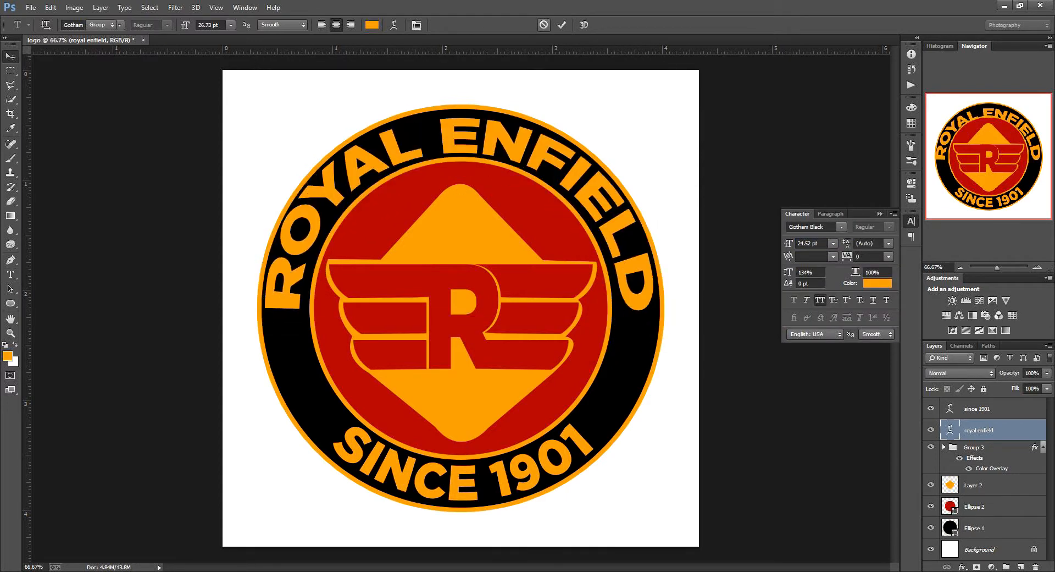
Step: On a new layer above the texts, draw a closed curved band path with the Pen tool between the D of ENFIELD and 1901
scroll(568, 216, "down", 2)
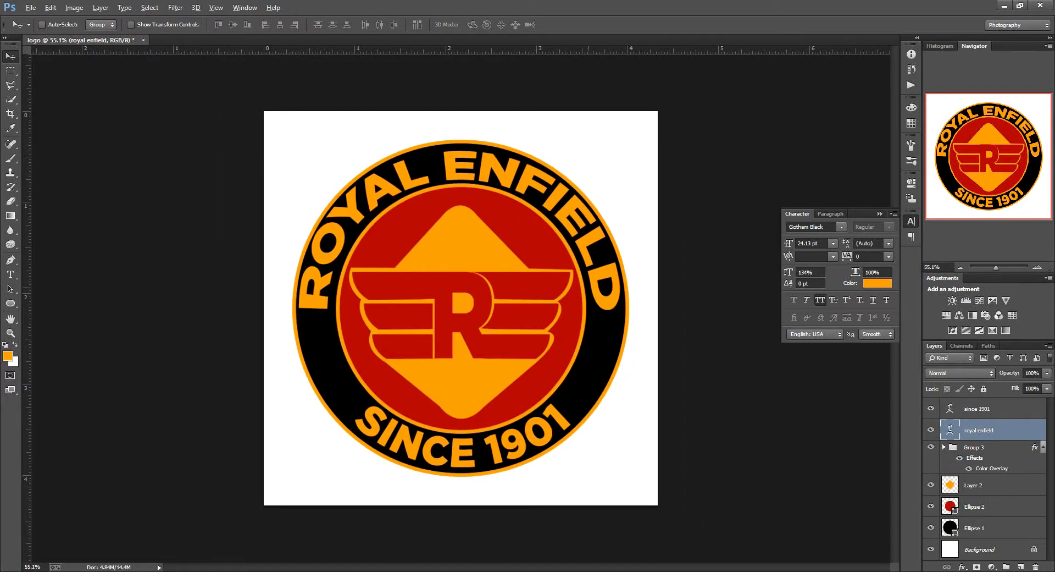
scroll(599, 314, "up", 3)
left_click(984, 408)
left_click(1021, 566)
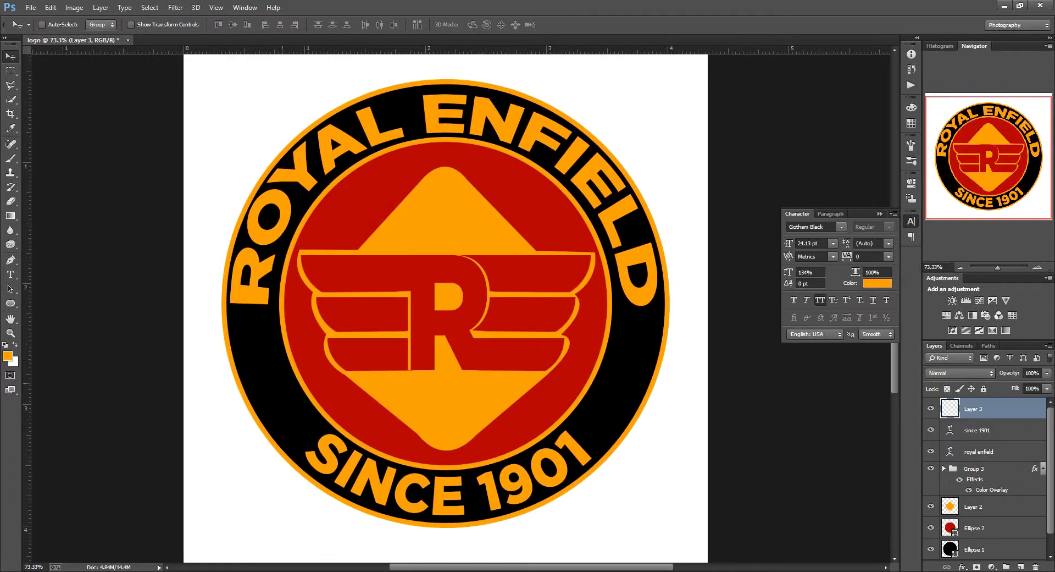
left_click(11, 260)
scroll(642, 318, "up", 1)
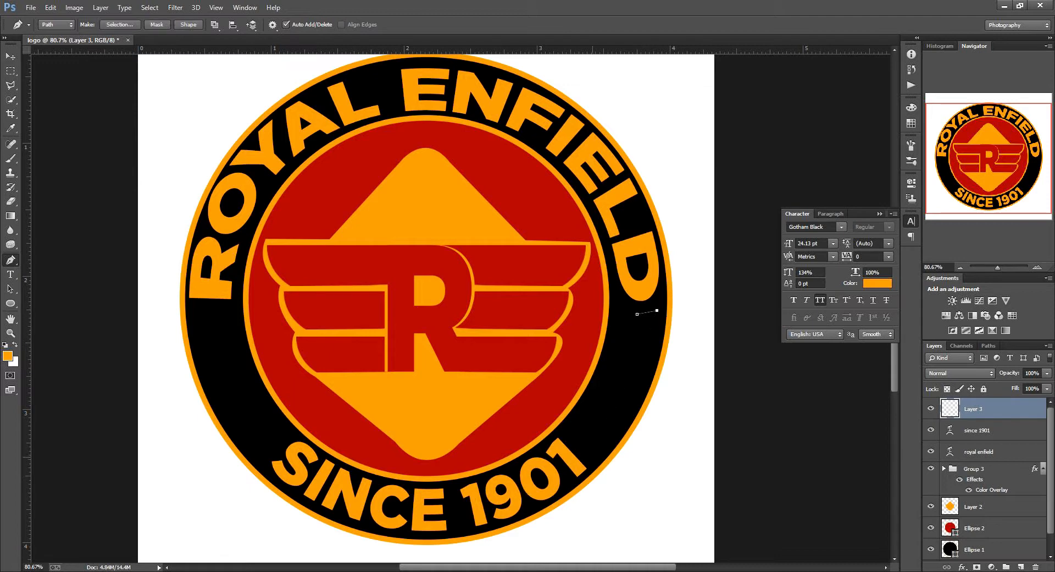
left_click_drag(592, 457, 523, 520)
left_click(591, 457, "alt")
left_click(583, 440)
left_click_drag(637, 313, 641, 230)
right_click(640, 350)
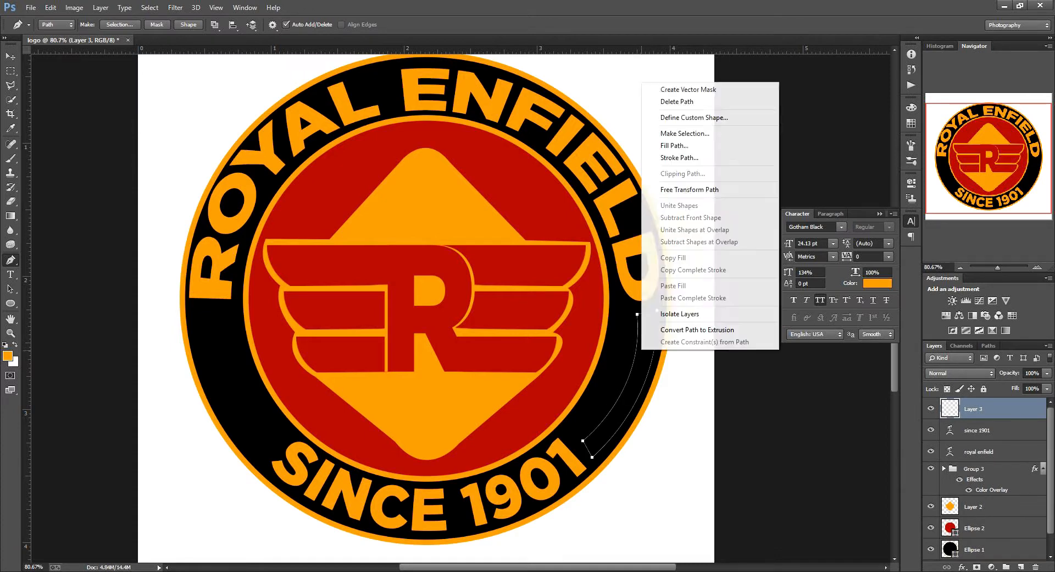
Step: Convert the curved band path to a selection and fill it with the orange foreground colour
left_click(662, 133)
left_click(593, 166)
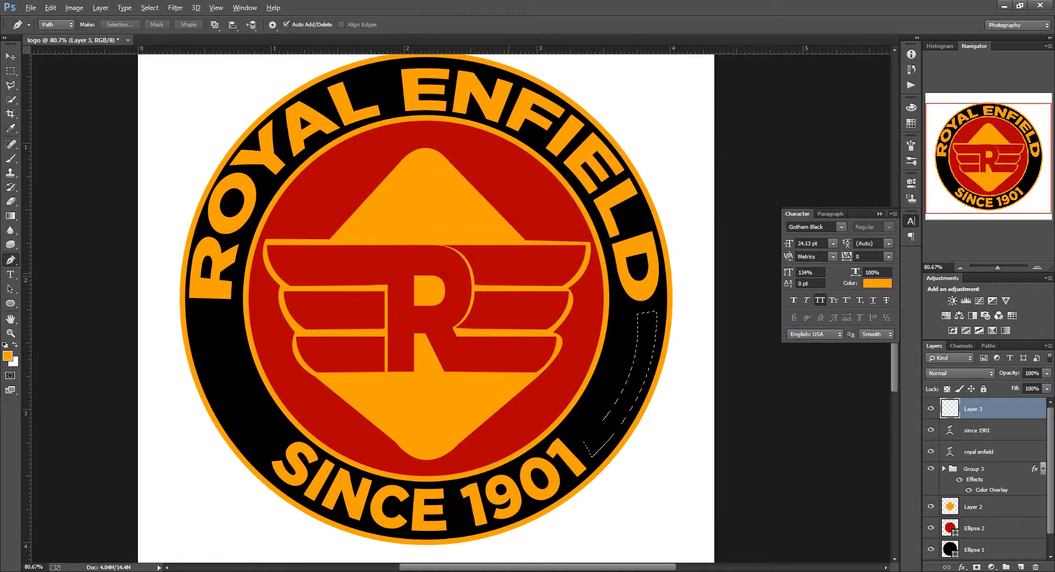
key("alt+BackSpace")
Step: On another new layer, outline a thinner curved stripe inside the orange band with the Pen tool, fill it orange and deselect
key("ctrl+shift+alt+n")
scroll(654, 405, "up", 3)
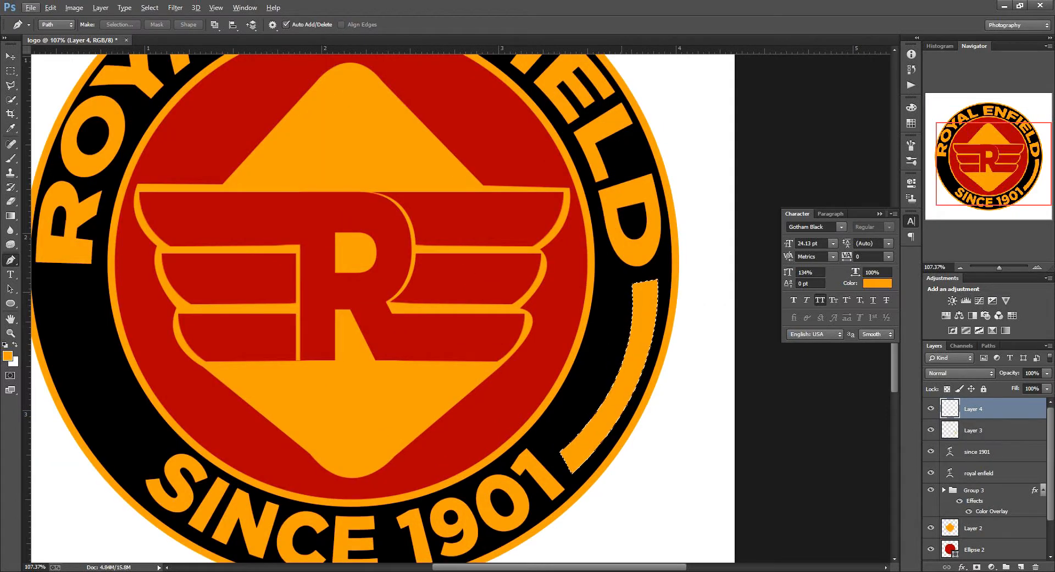
left_click(610, 288)
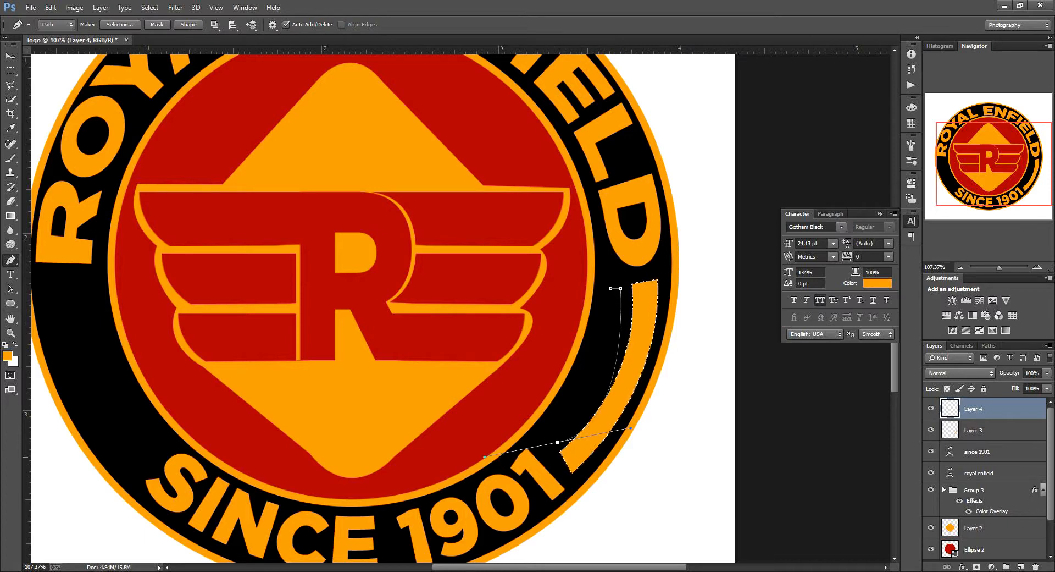
left_click_drag(484, 456, 470, 532)
left_click(557, 442, "alt")
right_click(617, 288)
left_click(671, 111)
key("Return")
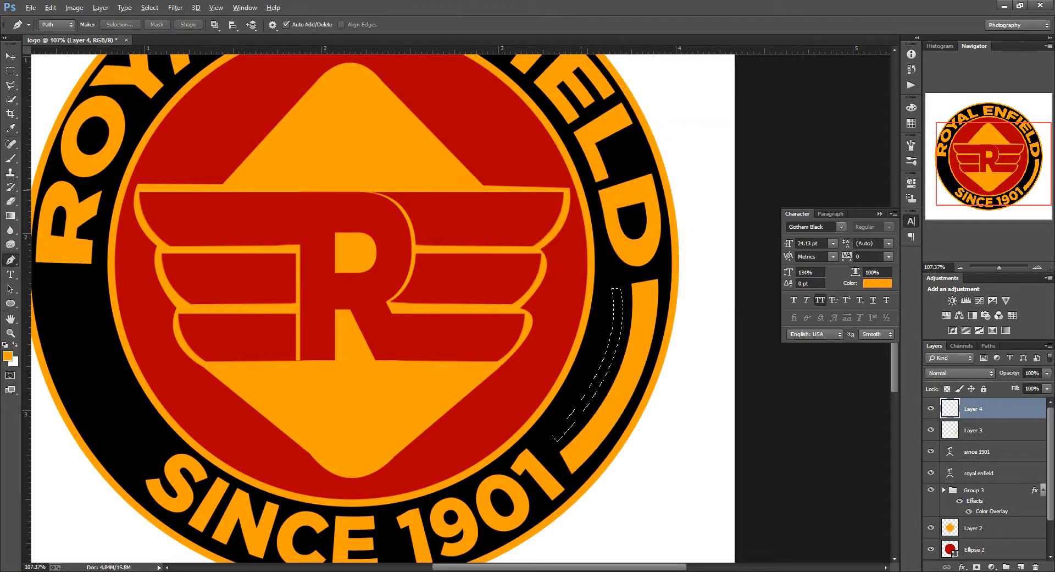
key("alt+BackSpace")
key("ctrl+d")
Step: Duplicate both curved stripe layers, flip the copies horizontally and move them to the matching place on the ring's left side
left_click(973, 429, "shift")
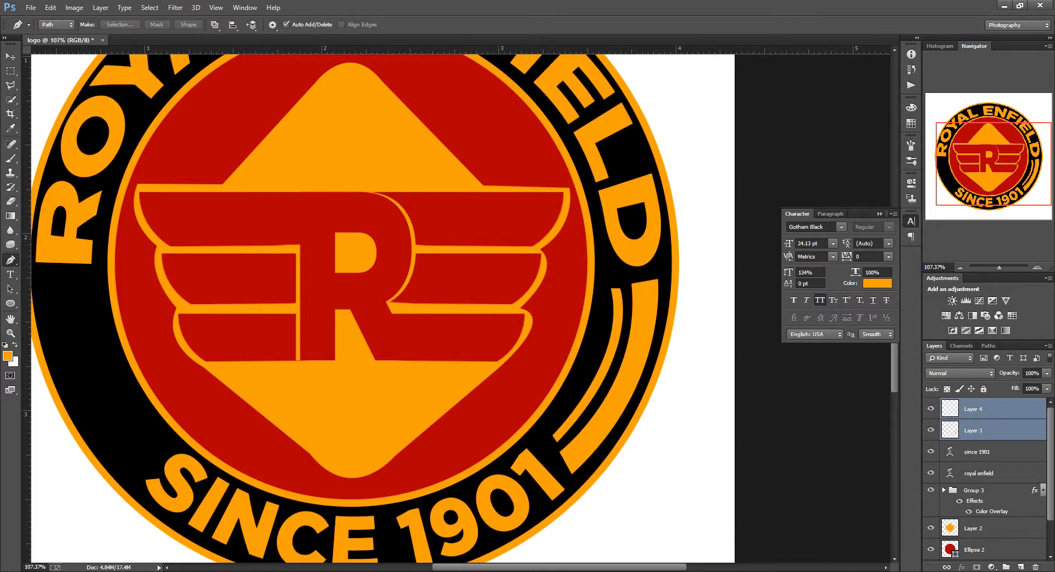
key("ctrl+j")
key("ctrl+t")
right_click(605, 376)
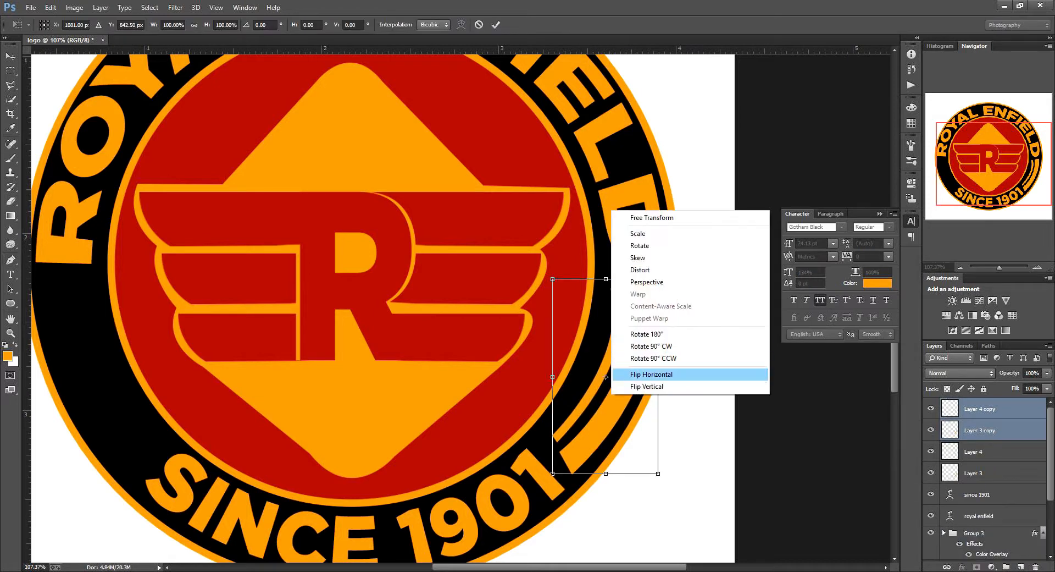
left_click(632, 439)
left_click_drag(606, 377, 102, 377)
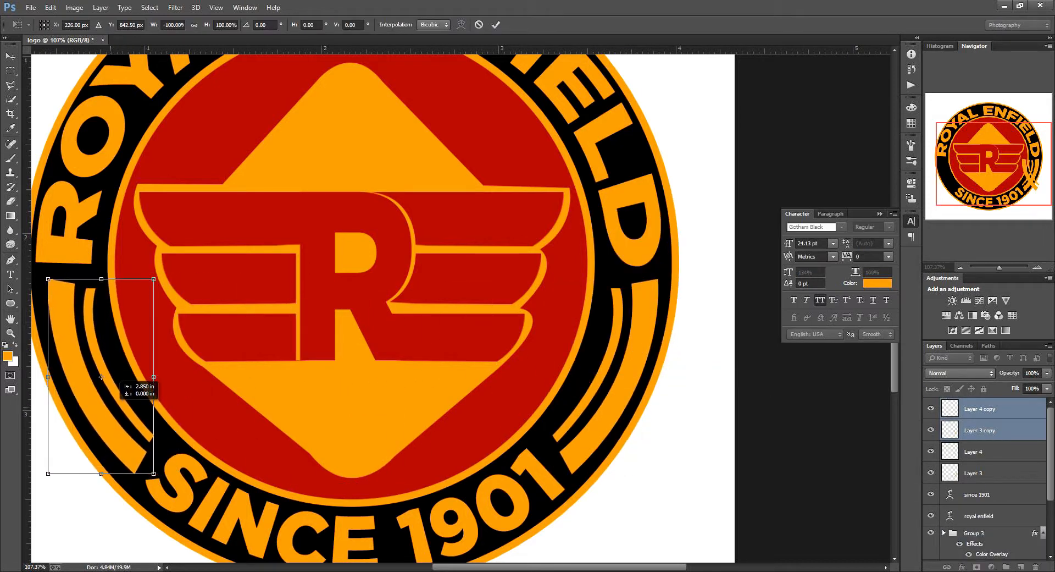
key("ctrl+0")
left_click(496, 25)
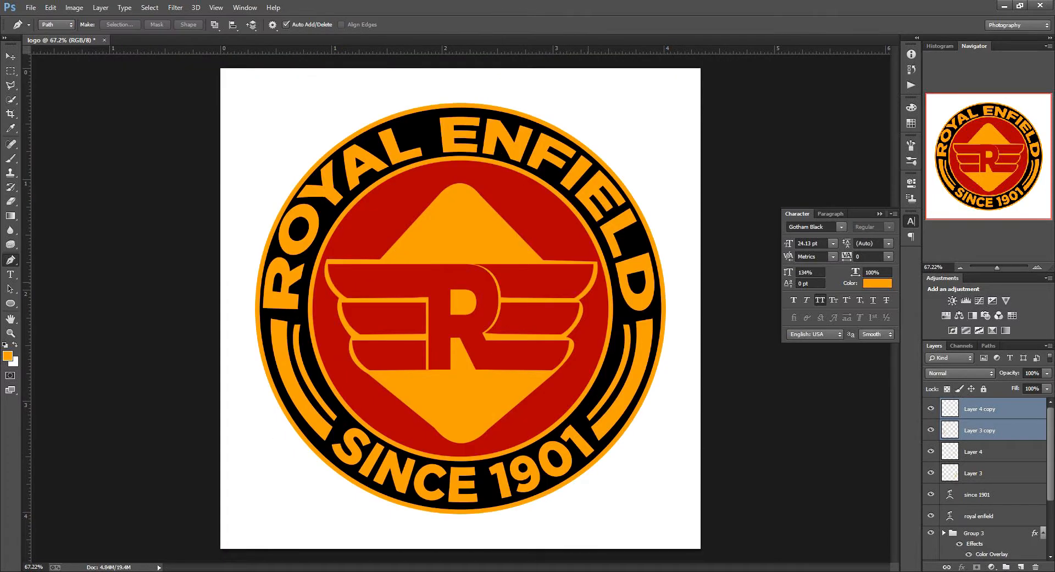
scroll(652, 382, "down", 2)
scroll(652, 382, "up", 2)
scroll(461, 308, "down", 1)
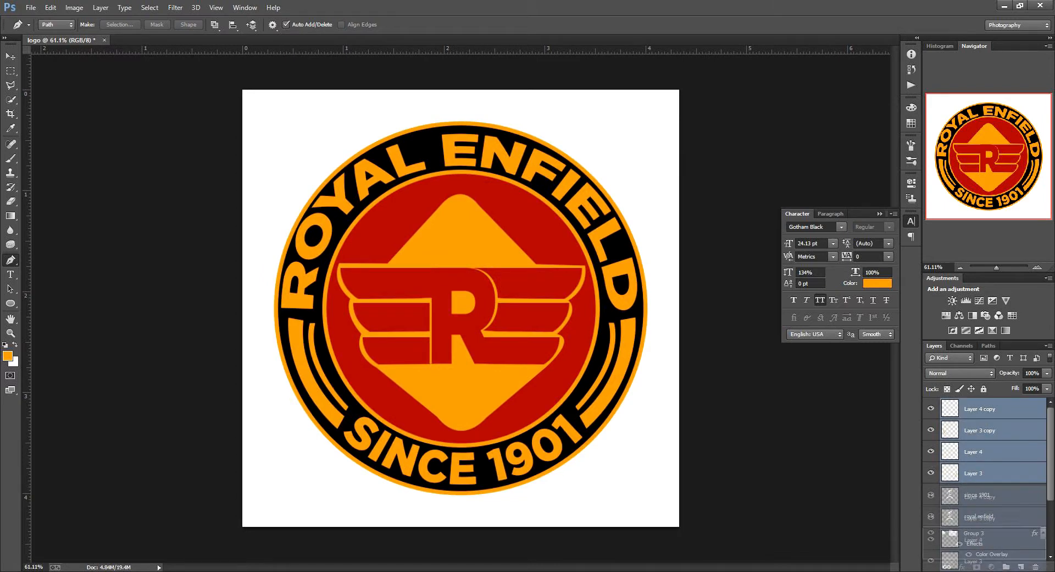
Step: Group the four curved stripe layers, then place the royal enfield and since 1901 text layers in a group of their own
key("ctrl+g")
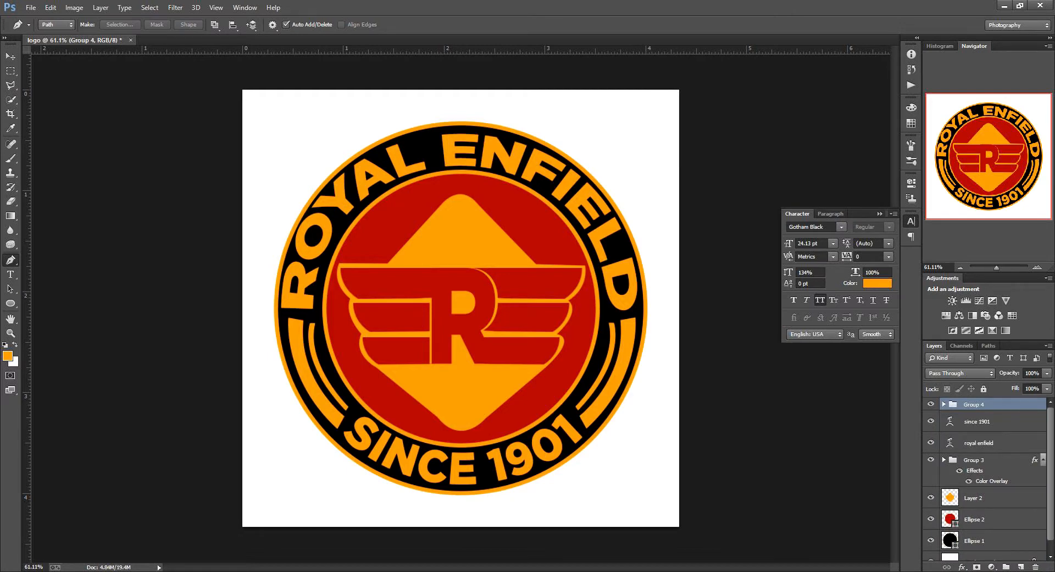
left_click(990, 442)
left_click(990, 421, "shift")
left_click_drag(996, 429, 1020, 567)
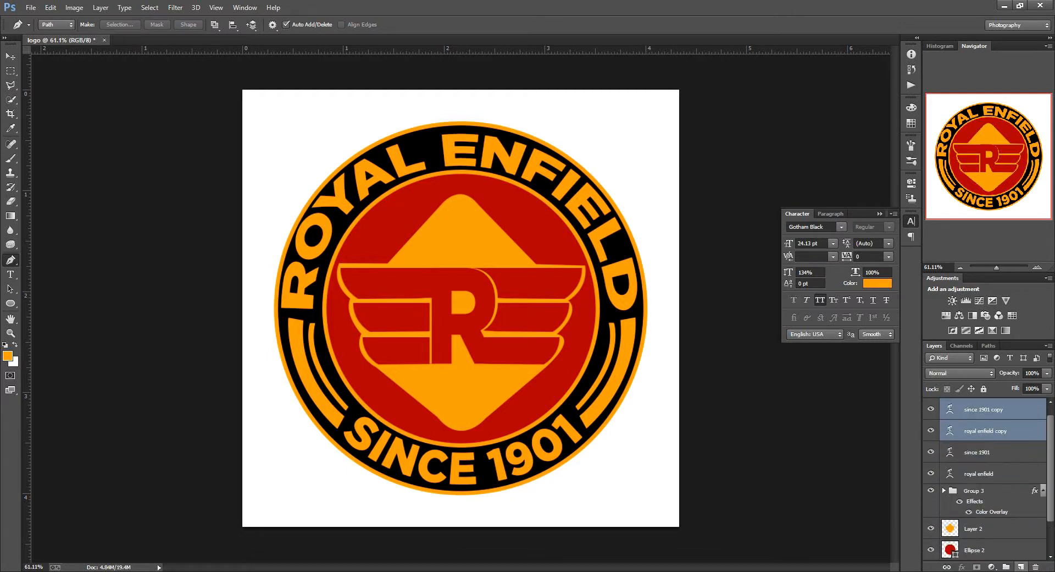
left_click_drag(998, 431, 1006, 567)
key("ctrl+z")
left_click(944, 429)
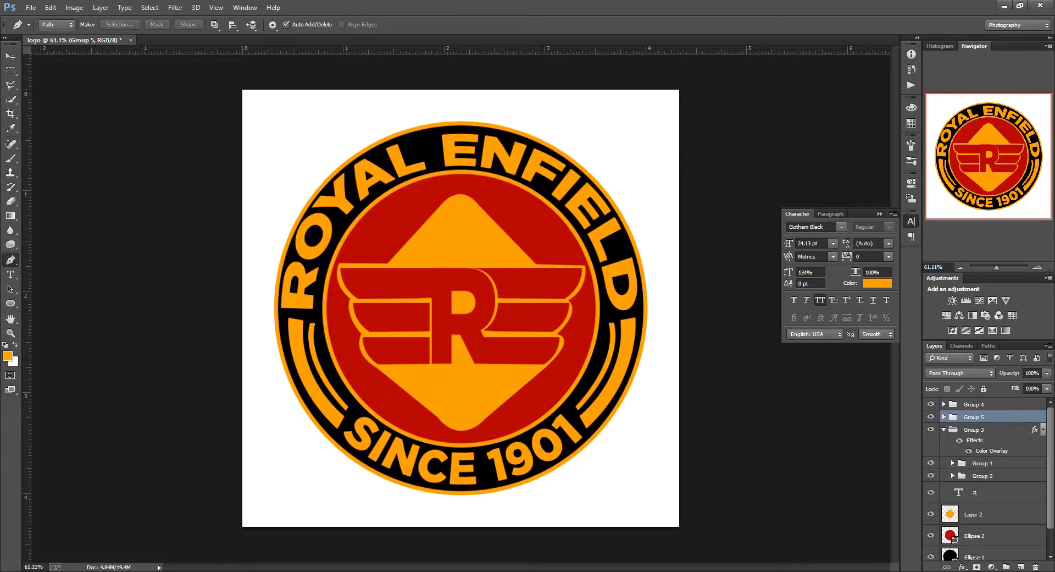
left_click(953, 463)
left_click(953, 463)
left_click(944, 429)
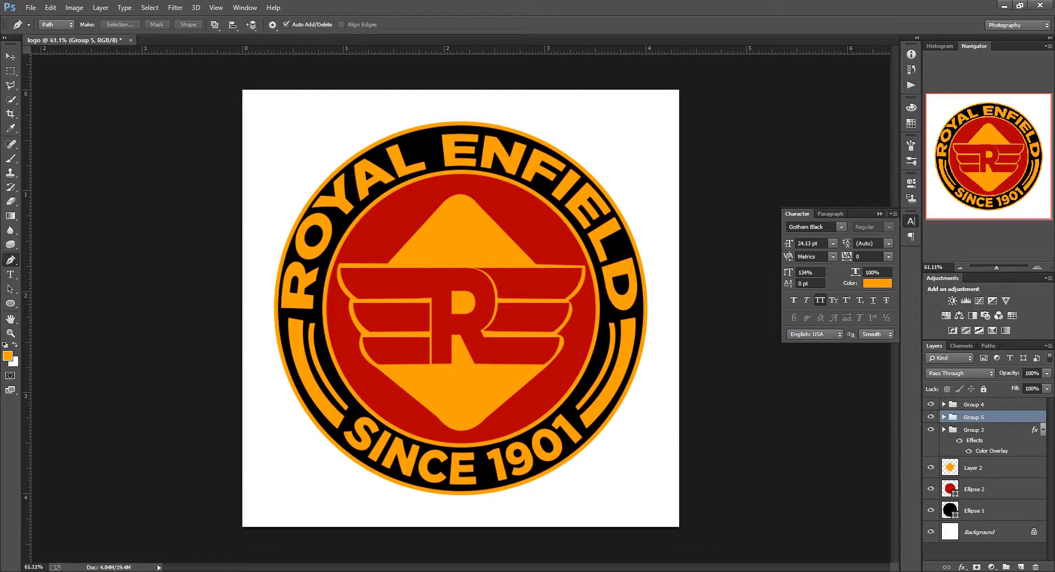
Step: Add a Bevel & Emboss effect to the winged R group with depth 399%, size 29 px and soften 1 px
right_click(991, 428)
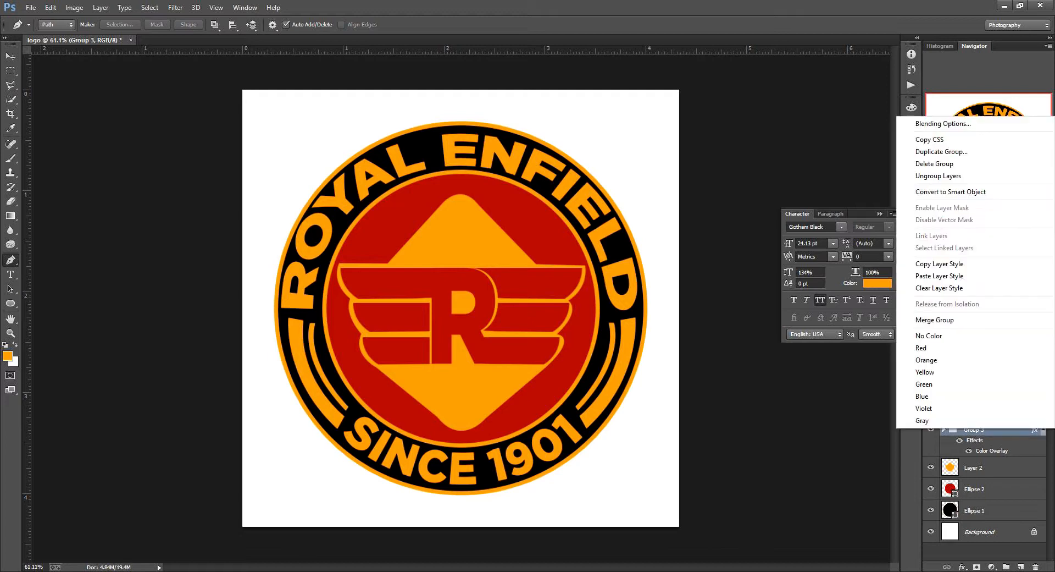
left_click(943, 123)
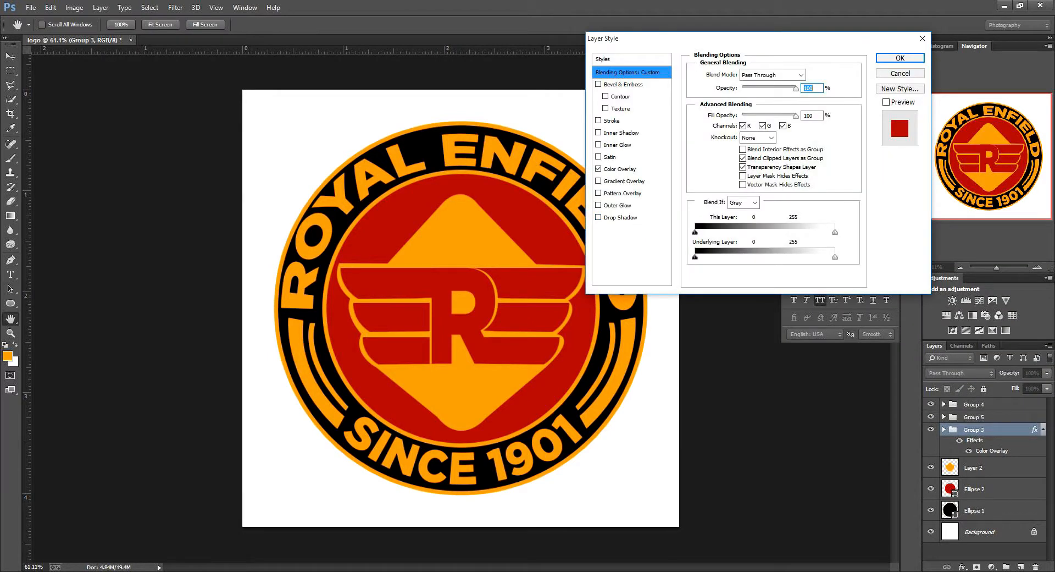
left_click(623, 84)
left_click_drag(765, 103, 771, 102)
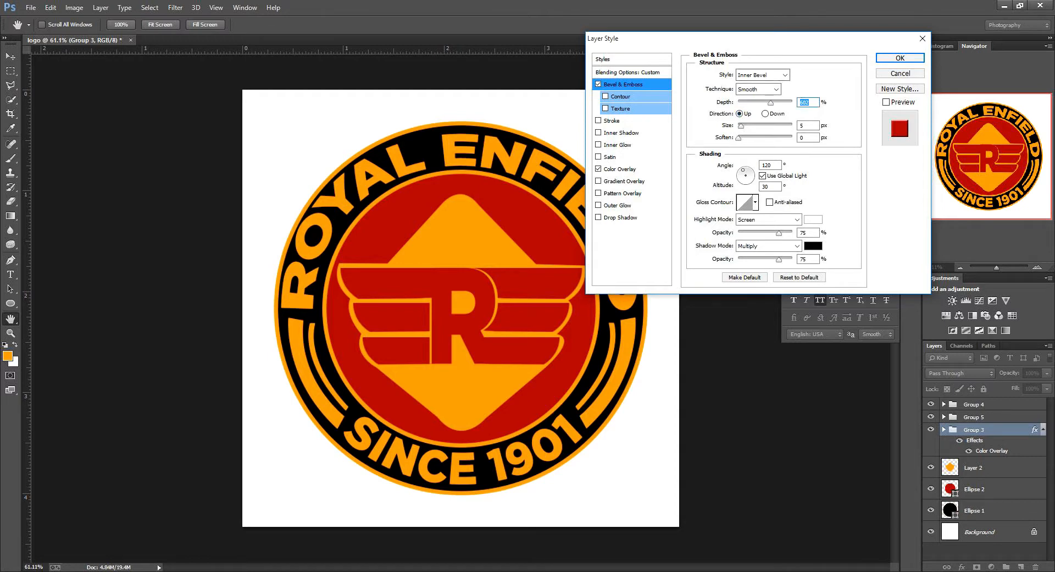
left_click_drag(762, 39, 789, 43)
mouse_move(770, 129)
left_mouse_down()
mouse_move(796, 130)
mouse_move(773, 130)
left_mouse_up()
key("Return")
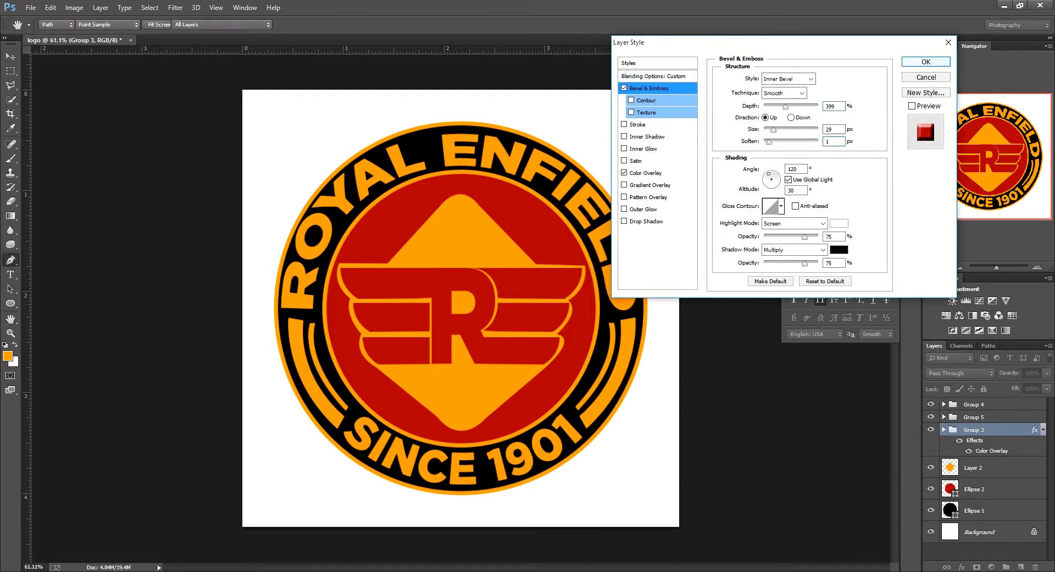
Step: Rasterize the R text layer inside the winged R group and collapse the group
left_click(944, 429)
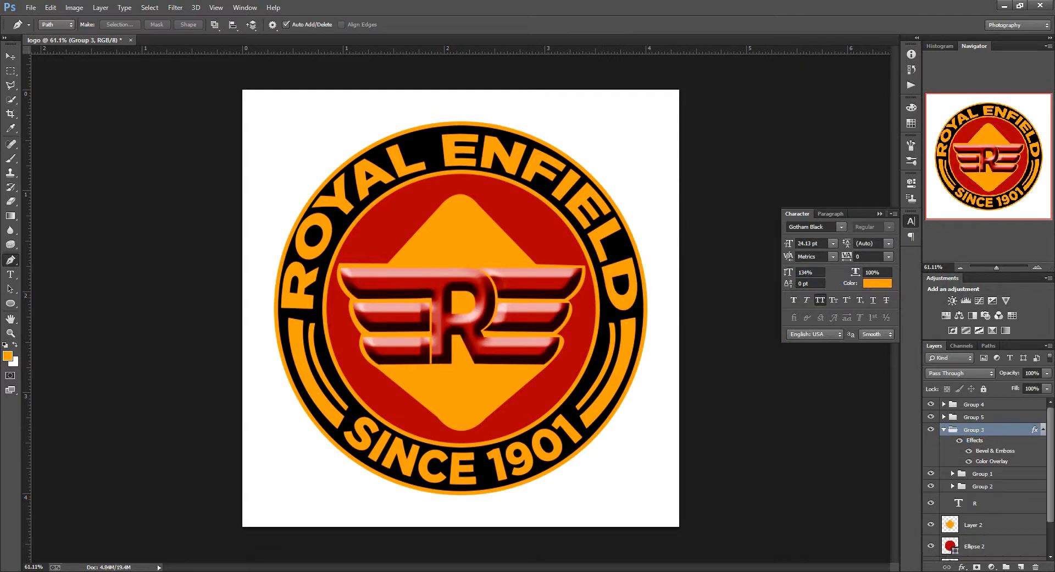
left_click(984, 503)
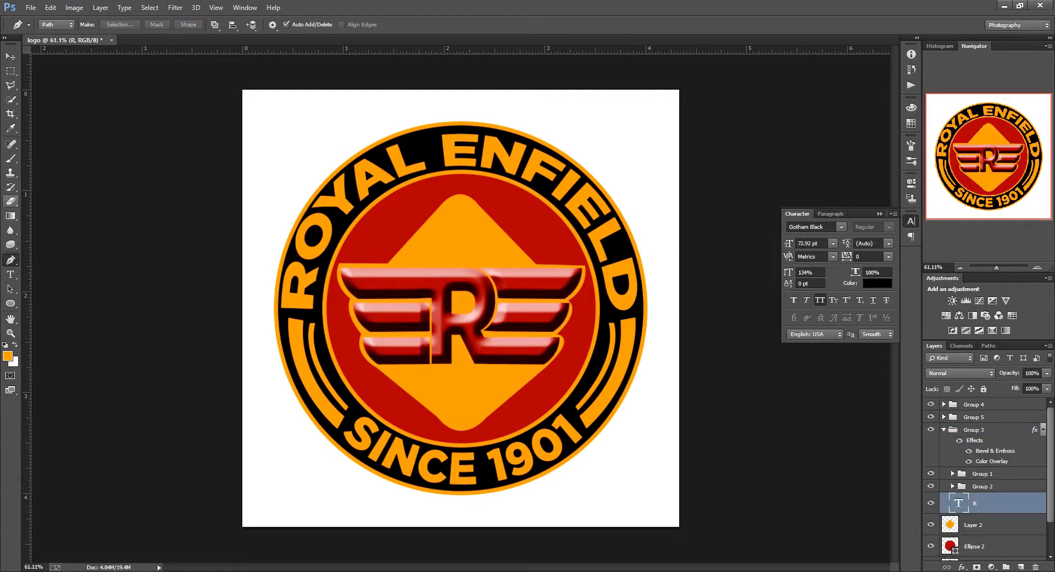
left_click(10, 201)
left_click(417, 312)
left_click(519, 224)
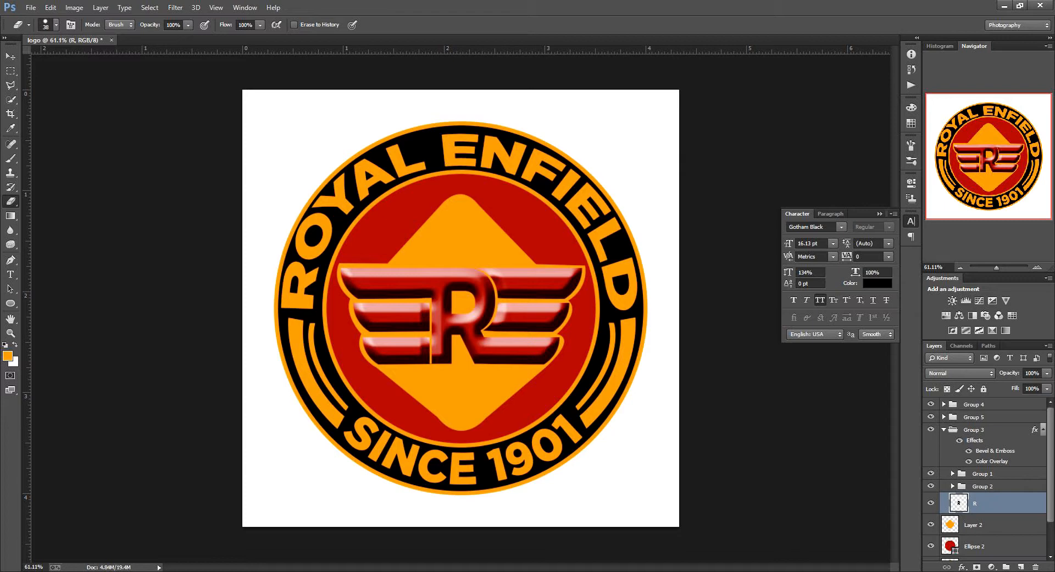
left_click(945, 429)
Step: Soften the winged R group's bevel by setting depth 246%, size 6 px and soften 5 px
double_click(996, 450)
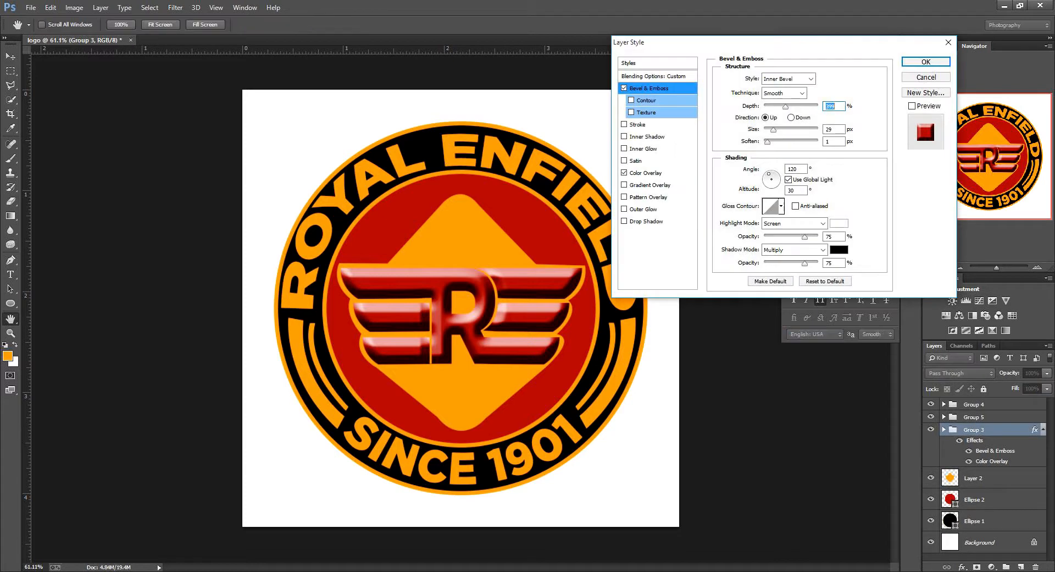
type("134")
key("Tab")
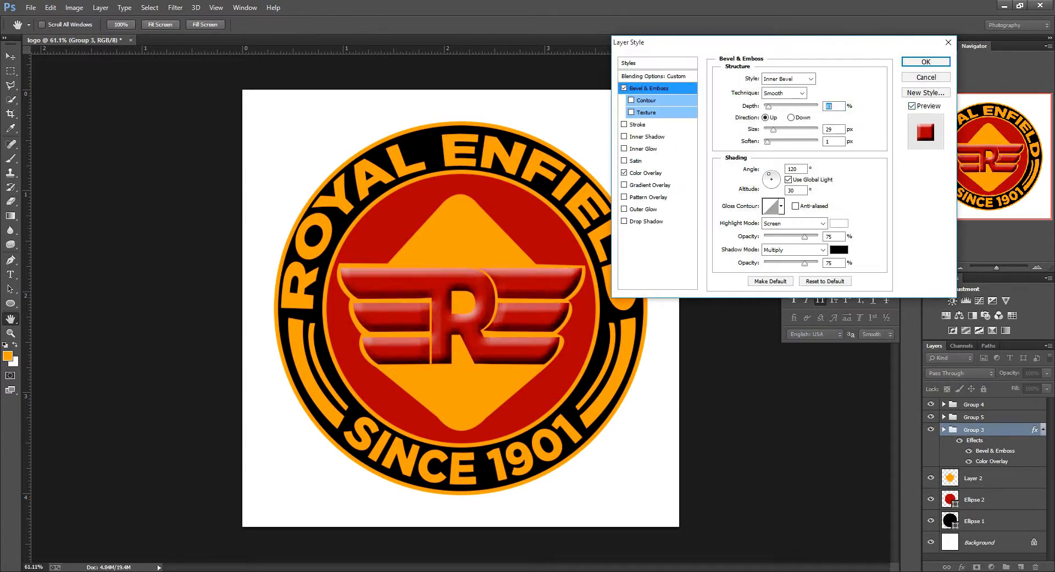
type("0")
key("Tab")
mouse_move(764, 107)
left_mouse_down()
mouse_move(778, 107)
mouse_move(768, 130)
mouse_move(779, 107)
left_mouse_up()
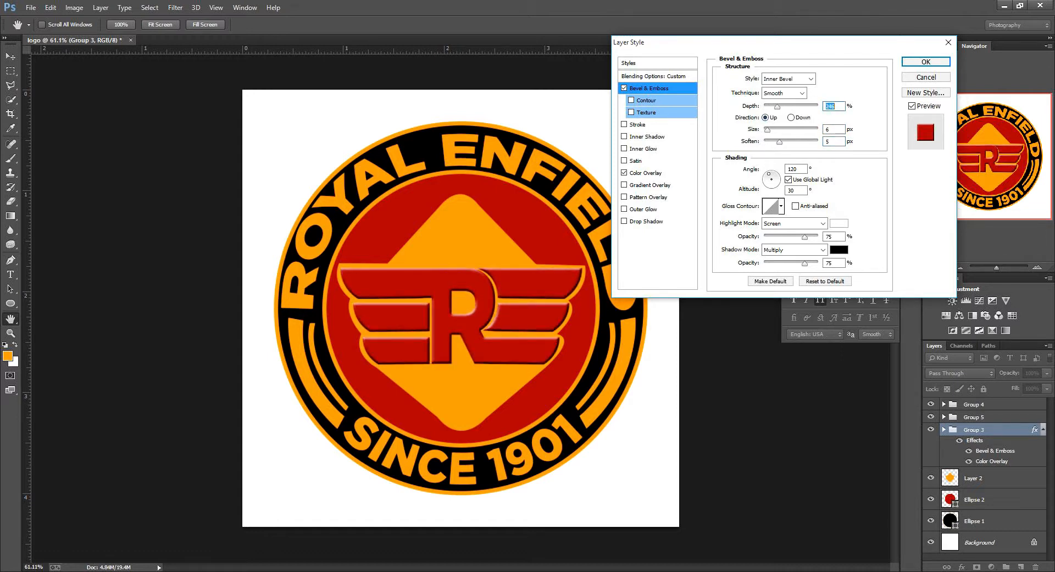
Step: Add a drop shadow to the winged R group with distance 8 px and size 0 px
left_click(646, 221)
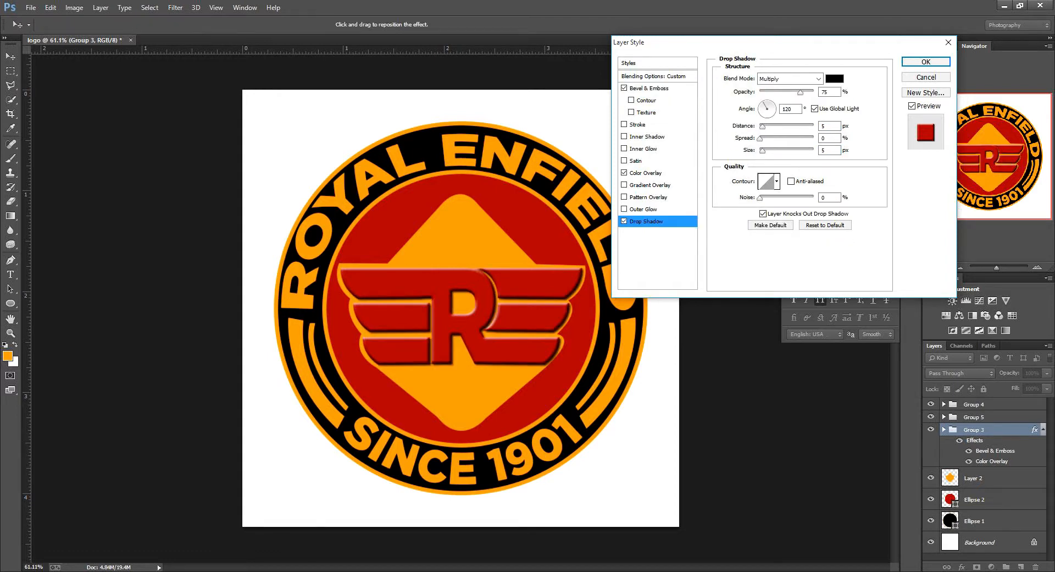
left_click_drag(762, 127, 811, 138)
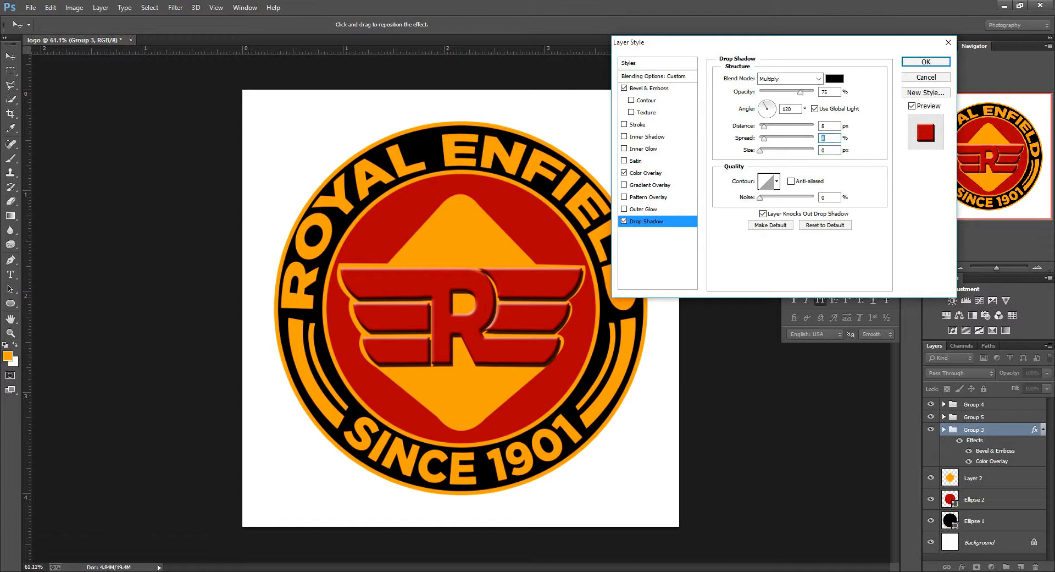
left_click_drag(760, 198, 759, 198)
Step: Lower the winged R bevel's highlight opacity, set its shadow opacity to 48% and apply the layer style
left_click(649, 89)
left_click_drag(805, 264, 788, 263)
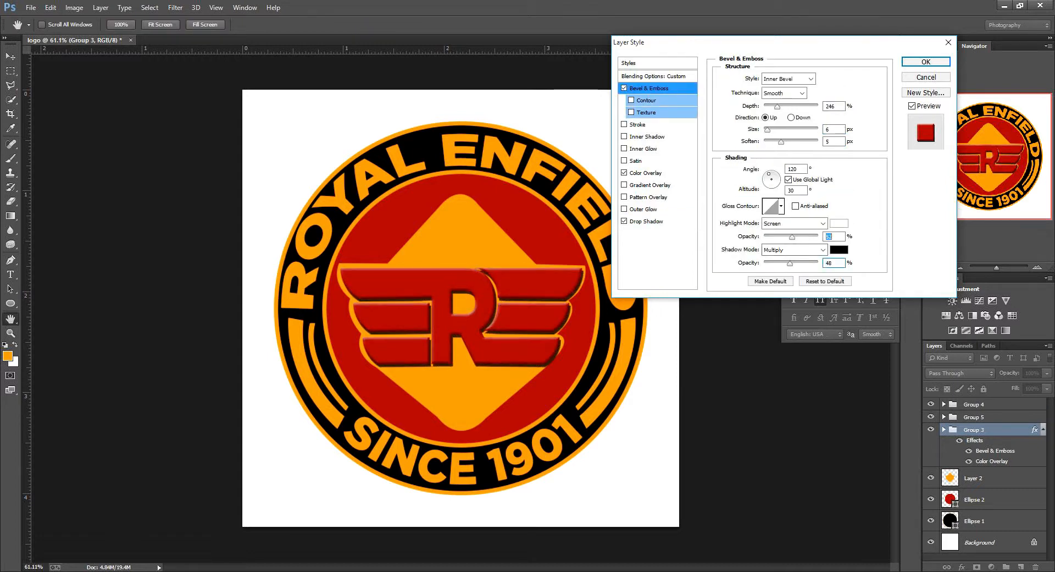
key("Return")
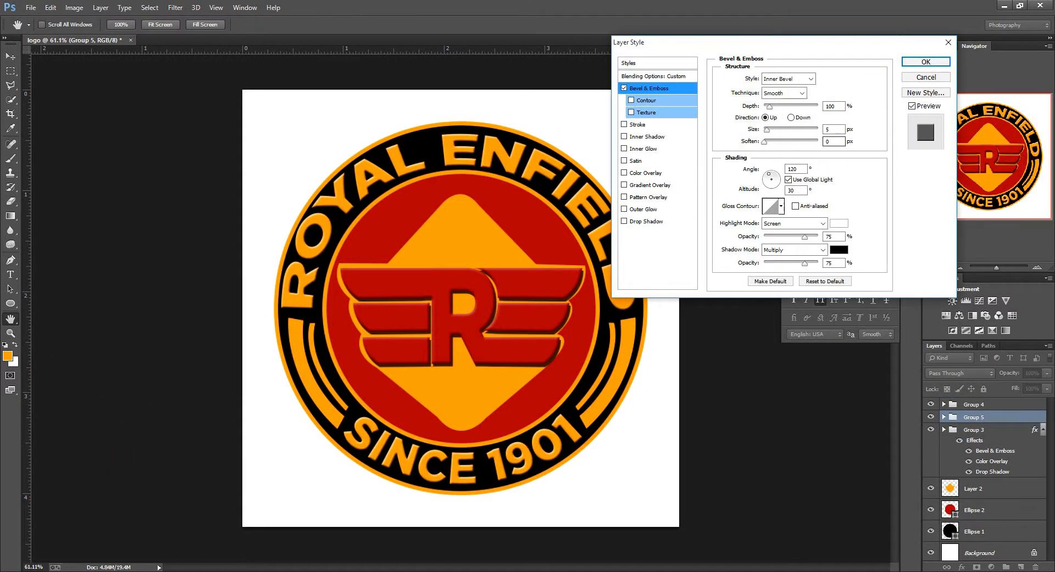
Step: Bevel the lettering group with depth 215%, size 7 px and highlight opacity 74%, and reduce the bevel's shadow opacity
left_click_drag(769, 106, 768, 130)
left_click_drag(805, 236, 813, 263)
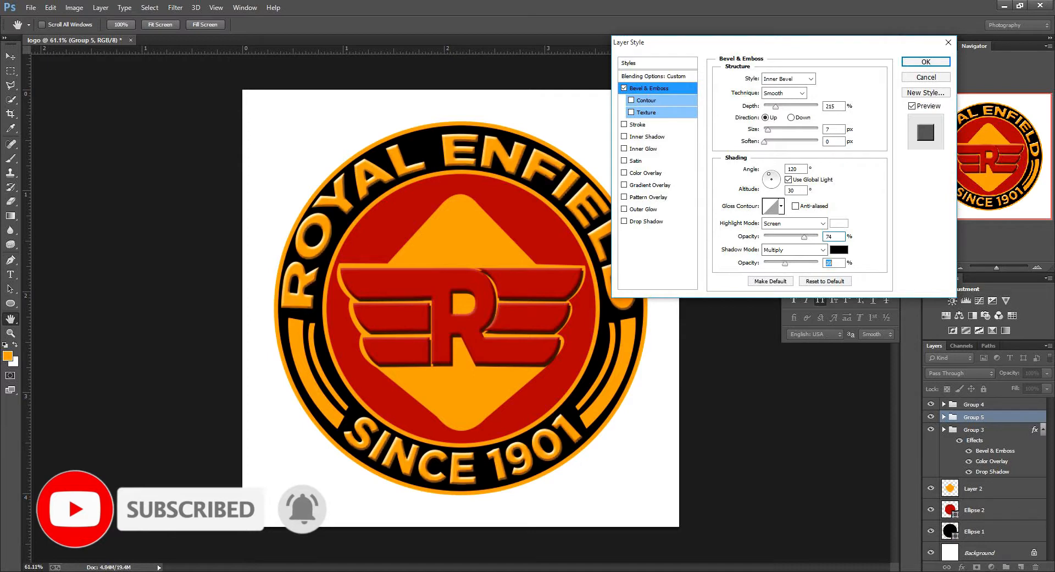
left_click(926, 61)
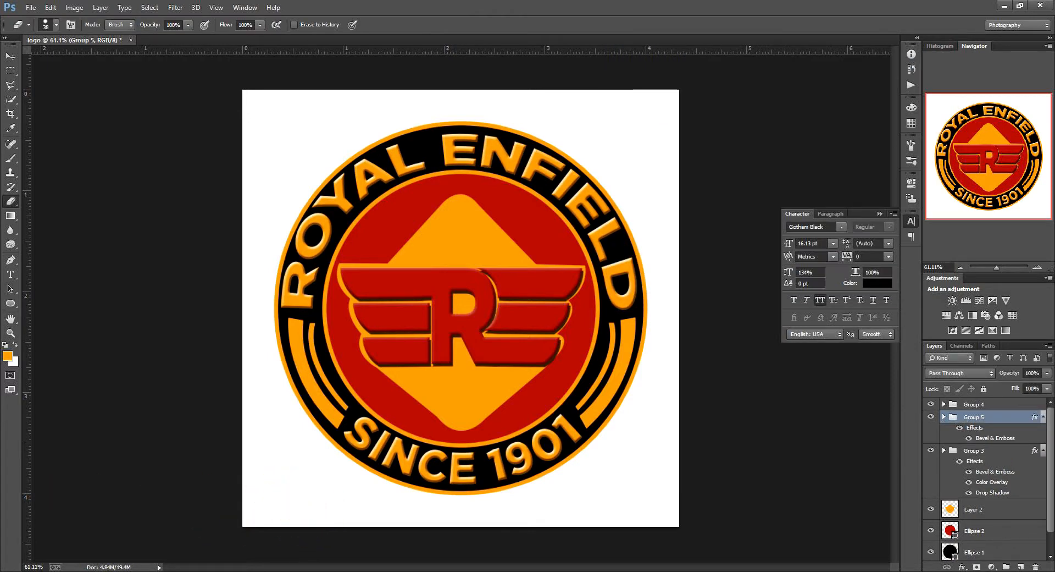
Step: Add a slightly softened Bevel & Emboss to the orange diamond layer with depth 184% and size 7 px
right_click(984, 509)
left_click(912, 59)
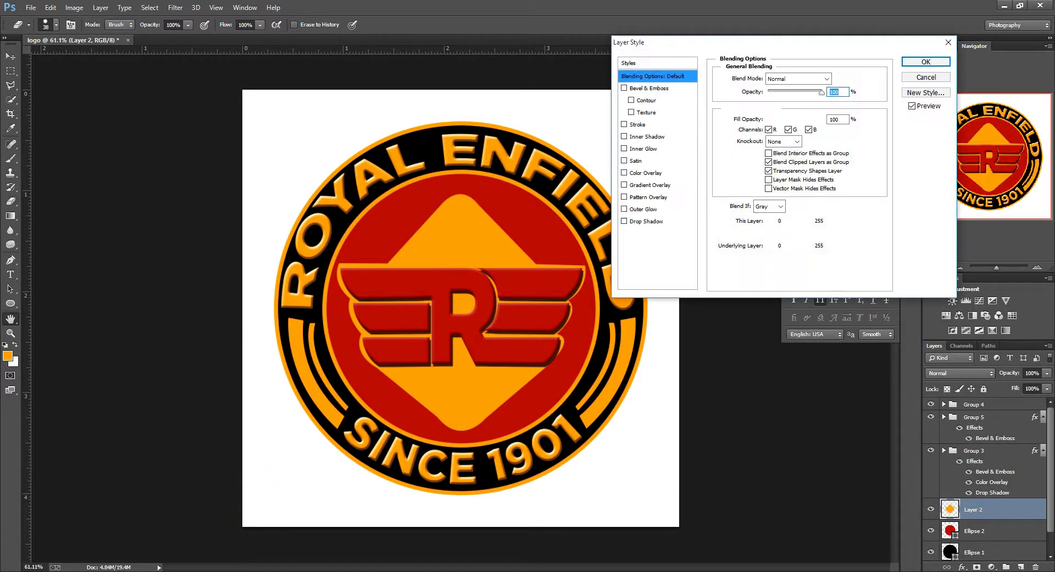
left_click_drag(769, 107, 768, 130)
left_click_drag(764, 142, 776, 142)
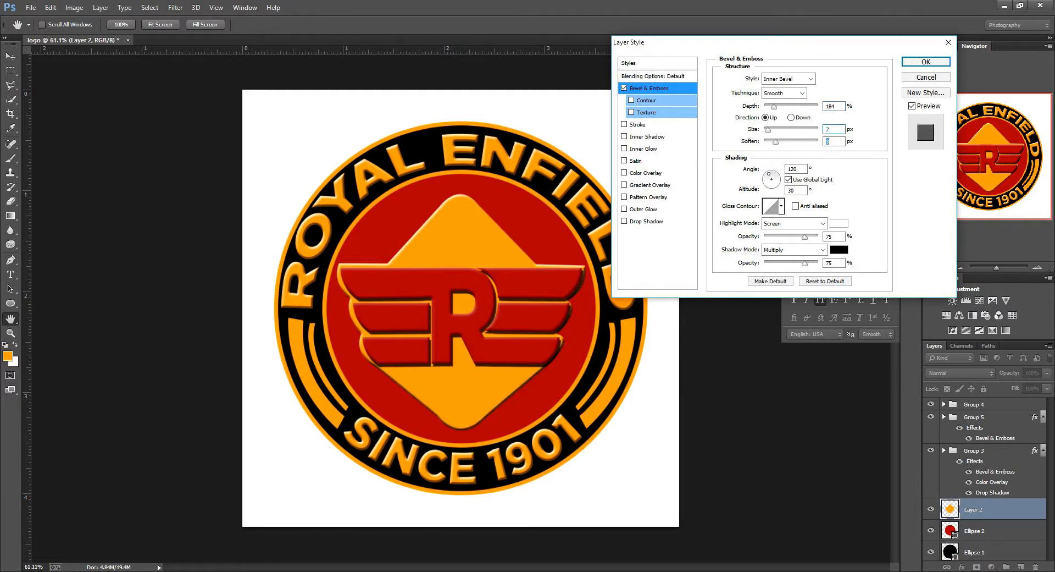
key("Return")
Step: Scale the orange diamond layer up around its centre to about 102%
key("ctrl+t")
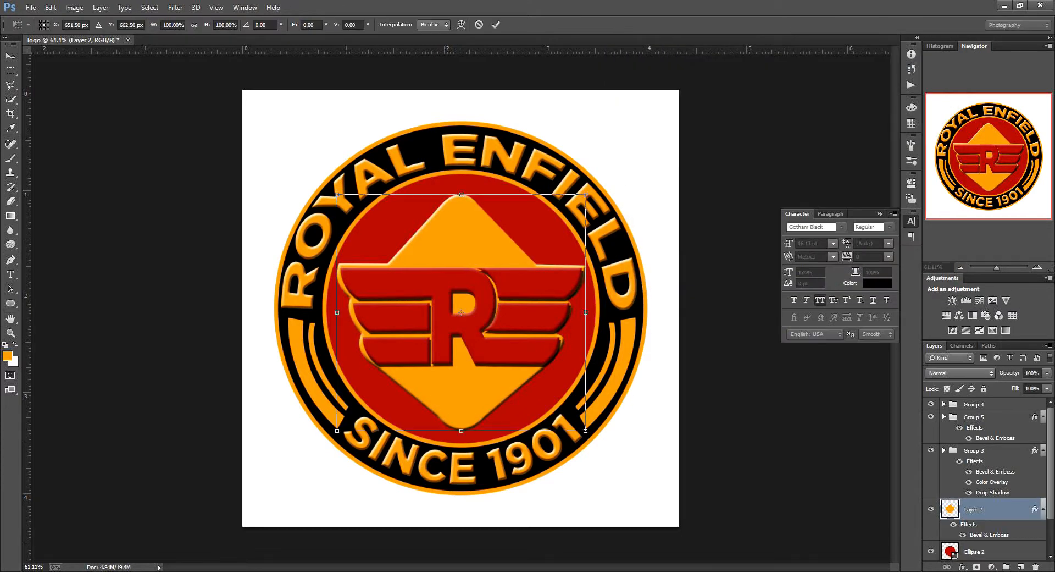
left_click_drag(585, 430, 588, 432)
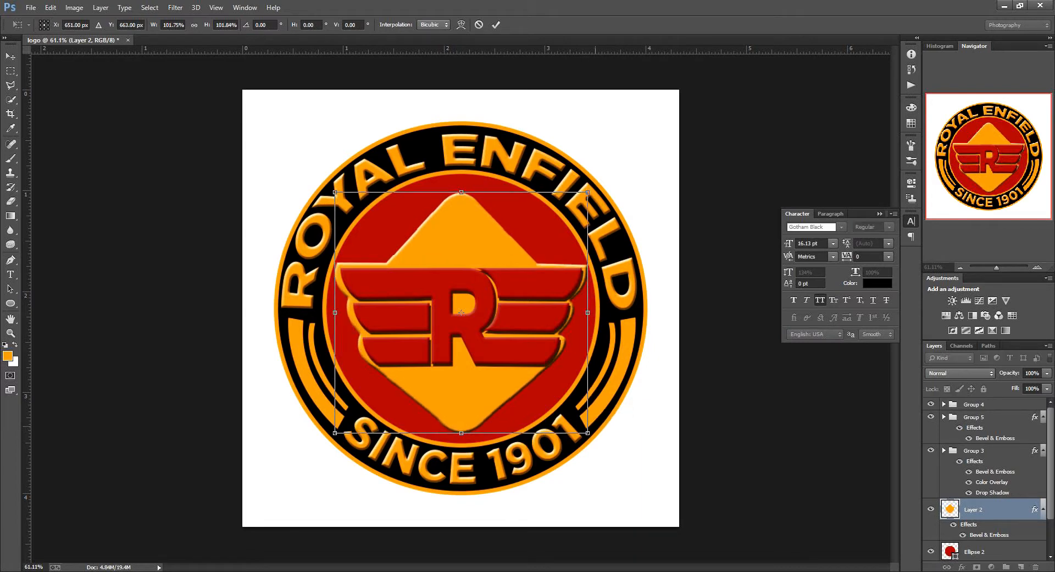
left_click(495, 24)
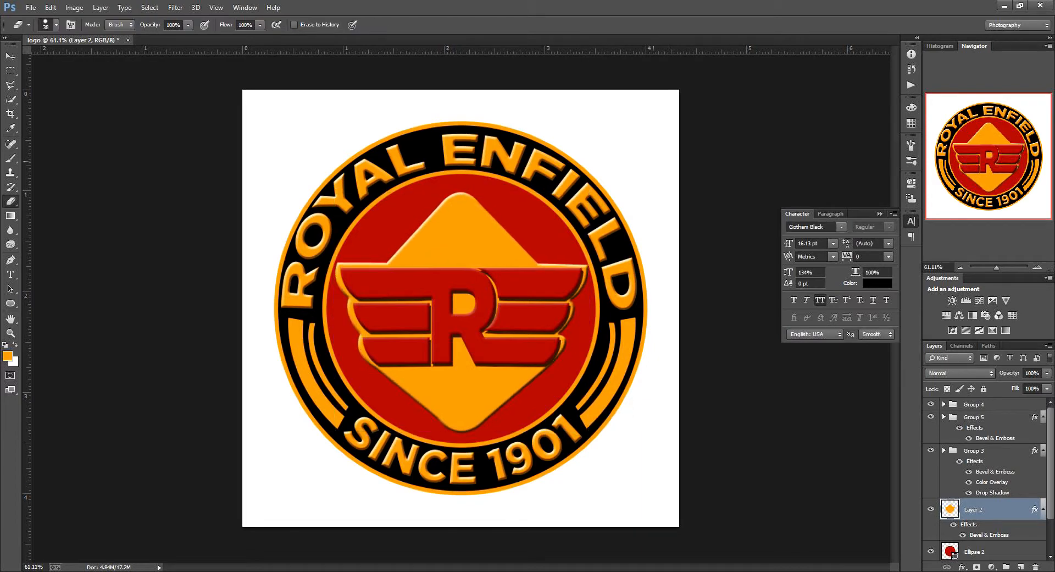
Step: Add a drop shadow to the orange diamond layer and turn the global light angle to 94°
right_click(984, 509)
left_click(944, 53)
left_click(646, 221)
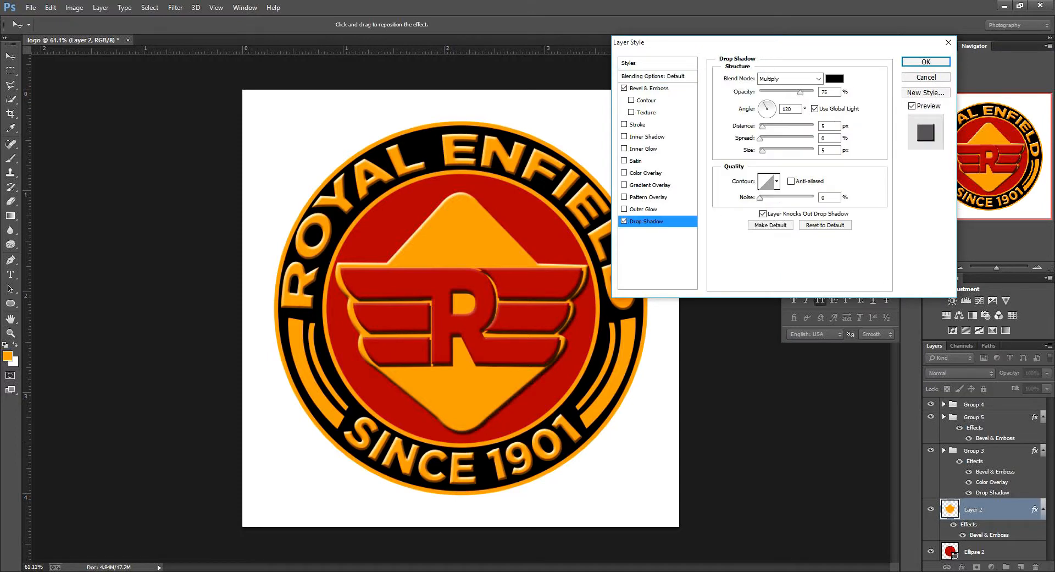
mouse_move(763, 126)
left_mouse_down()
mouse_move(773, 126)
mouse_move(777, 150)
mouse_move(762, 126)
left_mouse_up()
left_click(766, 103)
Step: Increase the diamond bevel's size slightly, set its soften to 4 px and keep its depth at 184%
left_click_drag(768, 131, 774, 142)
left_click_drag(774, 106, 770, 107)
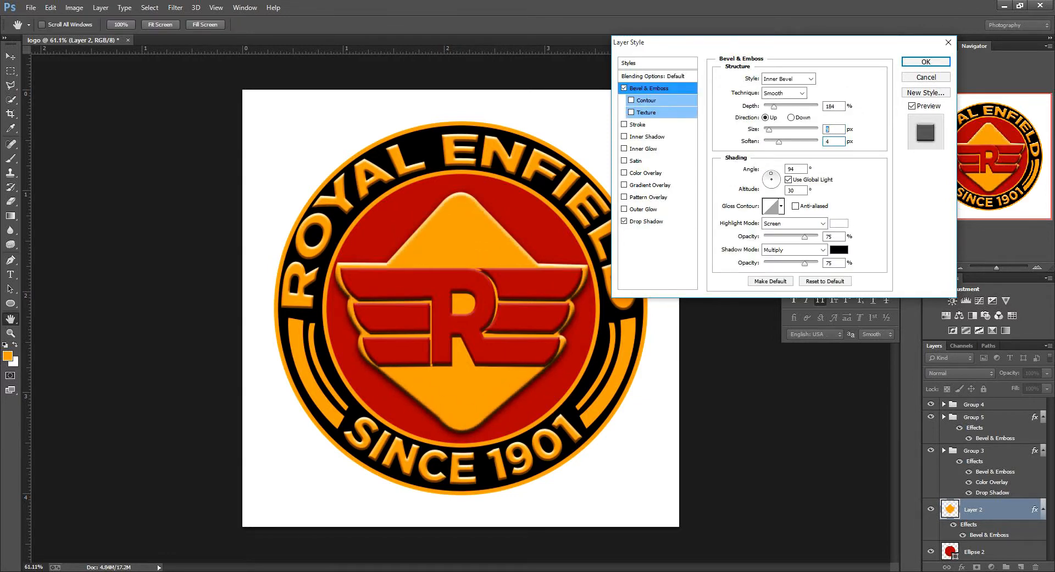
left_click(926, 61)
Step: Give the red centre circle layer a pronounced Bevel & Emboss effect and create an empty group above it
scroll(987, 478, "down", 3)
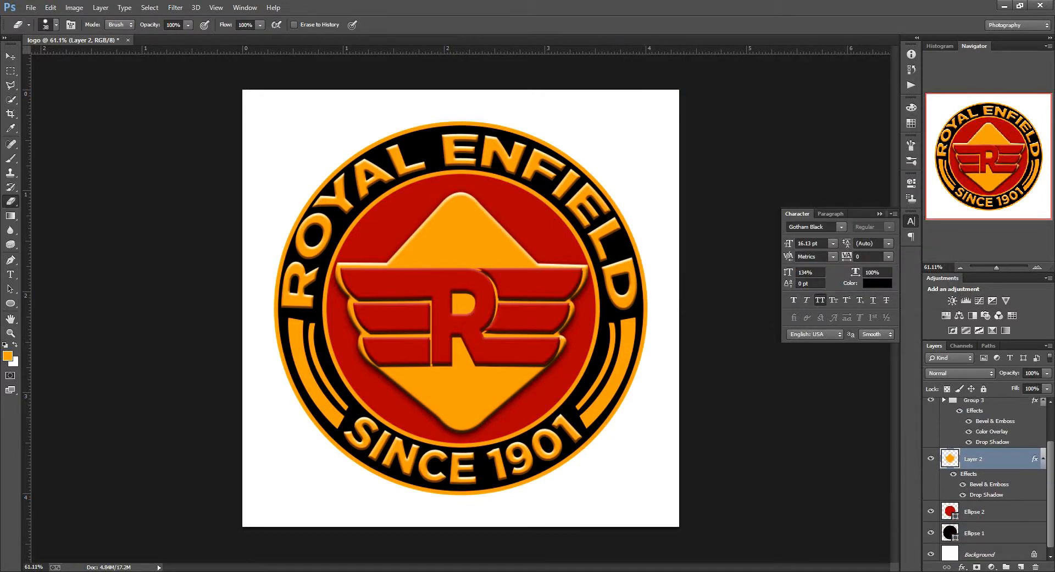
right_click(984, 511)
left_click(937, 62)
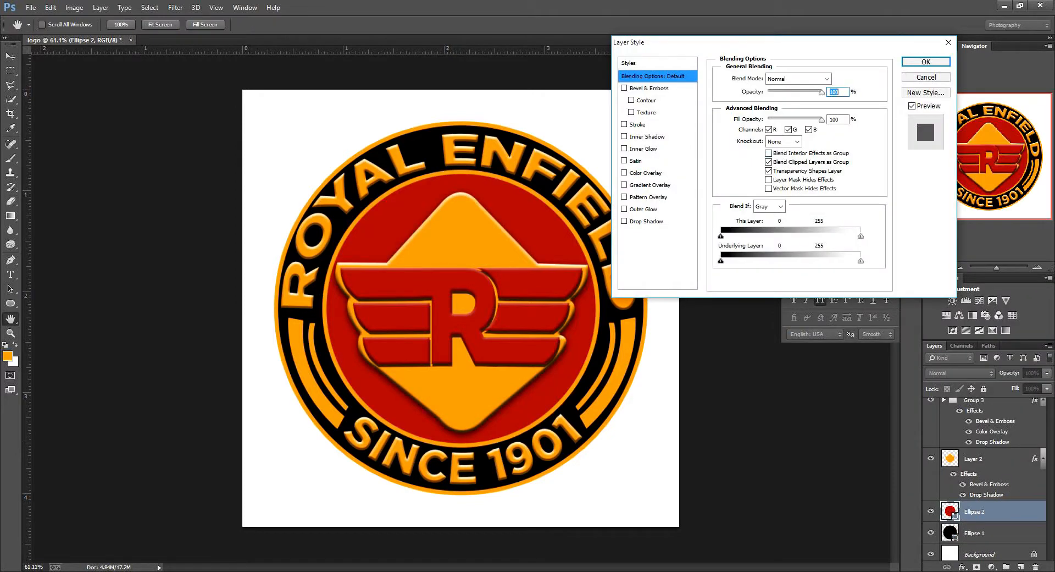
left_click(649, 88)
left_click_drag(796, 107, 790, 141)
left_click(926, 62)
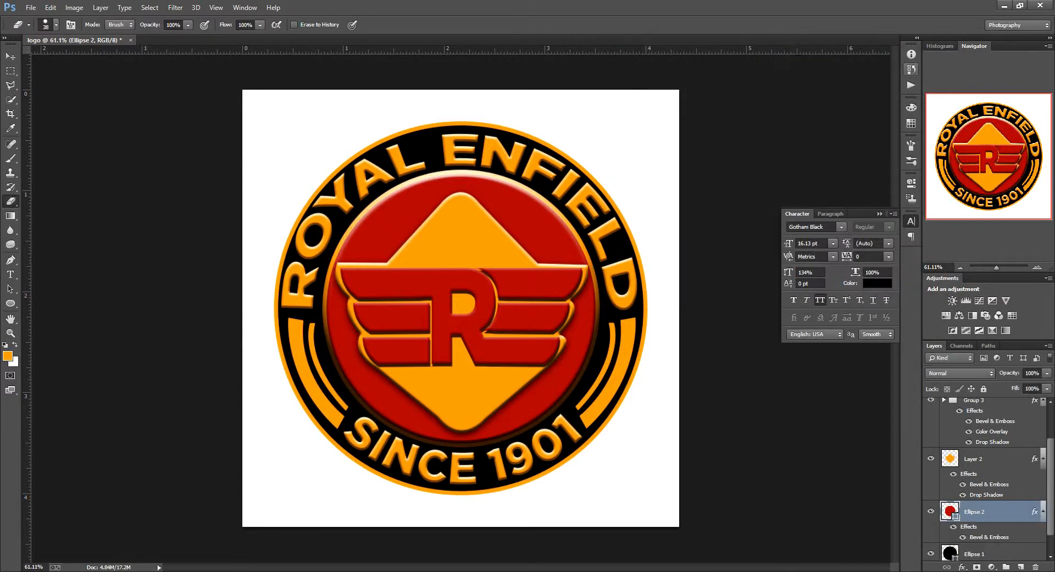
left_click(1006, 566)
Step: Add a Bevel & Emboss effect to the black circle layer with depth 460%, size 10 px and soften 0 px
scroll(990, 494, "down", 3)
left_click(983, 528)
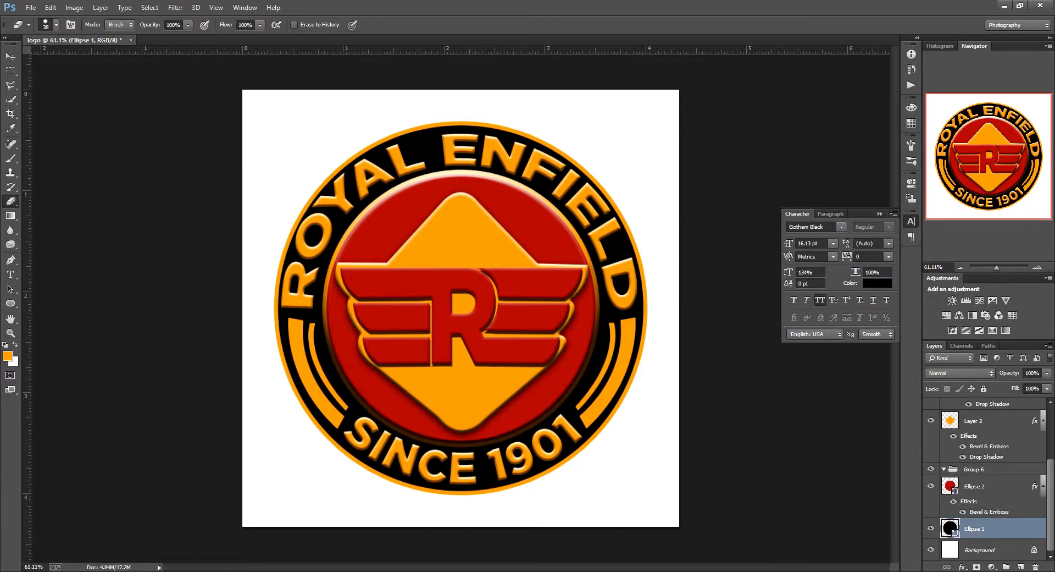
right_click(984, 527)
left_click(948, 72)
left_click(649, 87)
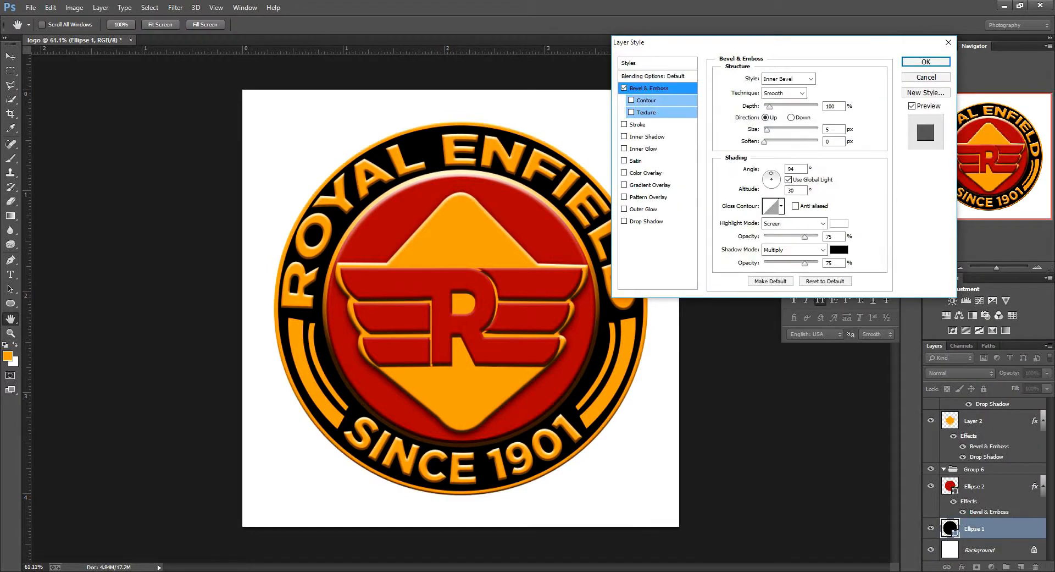
type("460")
key("Tab")
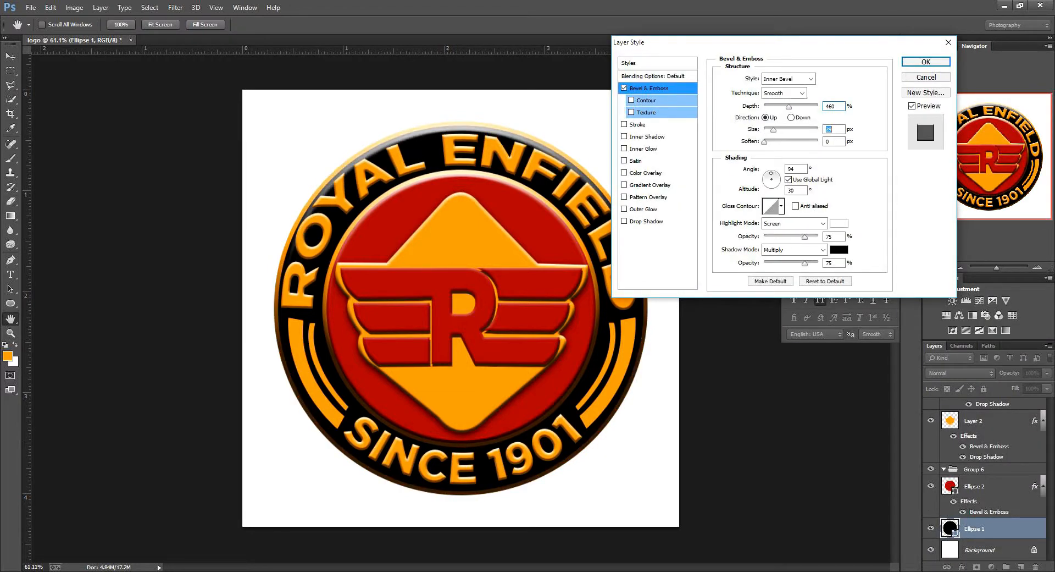
key("shift+Up")
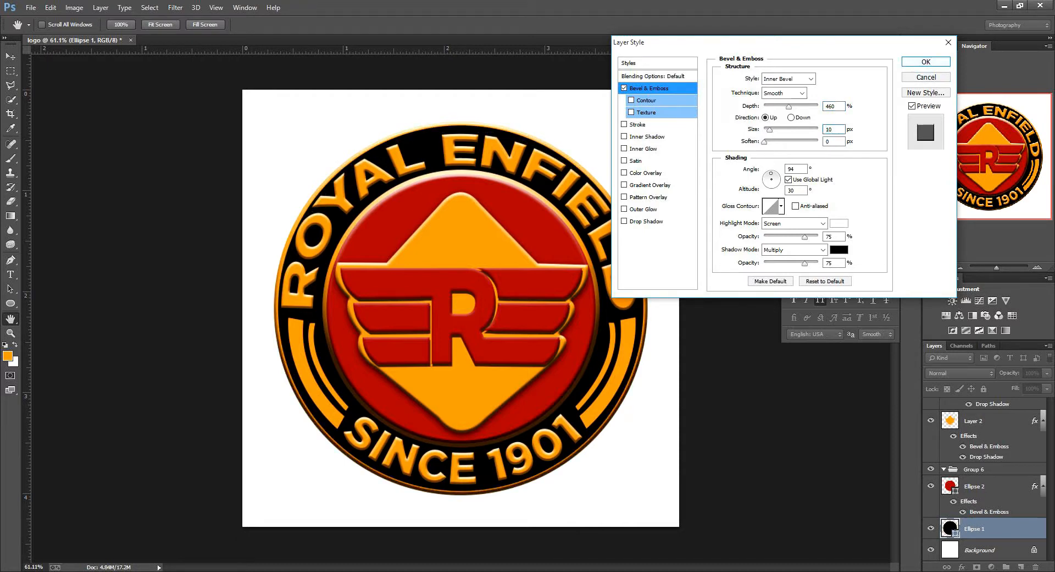
key("Return")
scroll(984, 479, "up", 3)
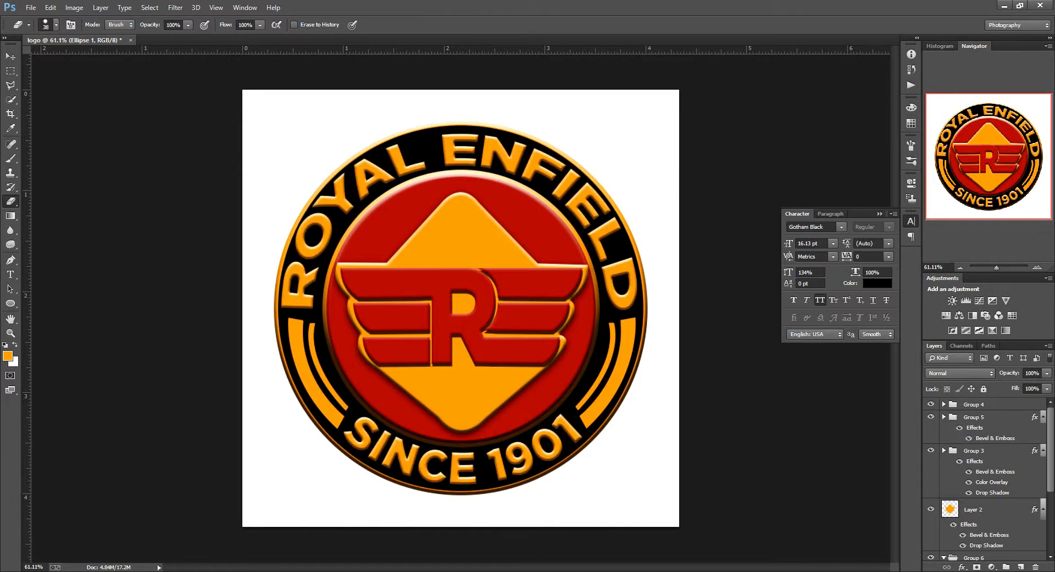
Step: Copy the Bevel & Emboss layer style from Group 5 and paste it onto Group 4, which holds the side stripes
right_click(989, 419)
left_click(979, 253)
right_click(989, 406)
left_click(978, 252)
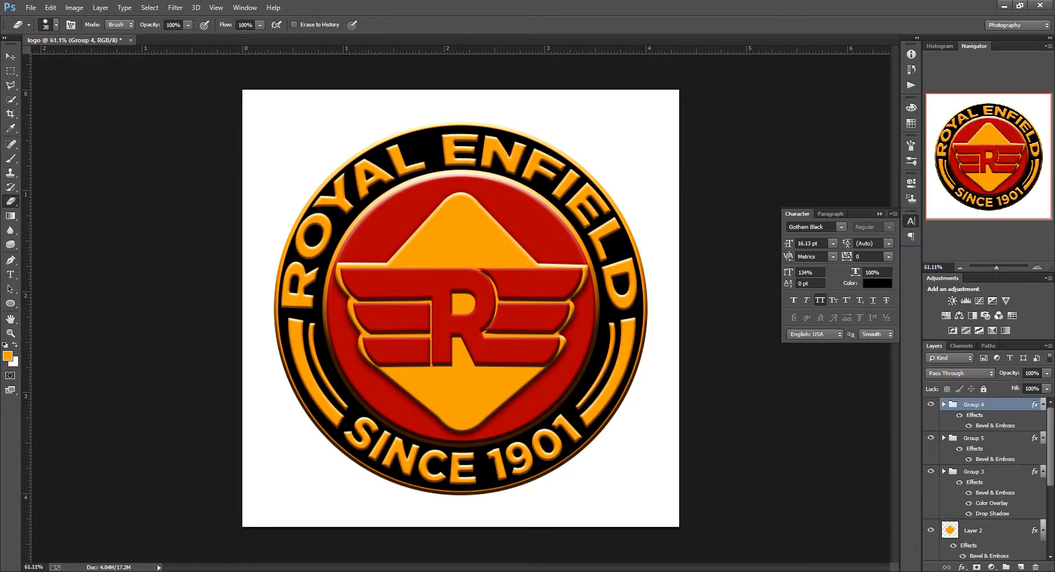
Step: Set the foreground colour to light grey and fill the Background layer with it
scroll(1008, 431, "down", 4)
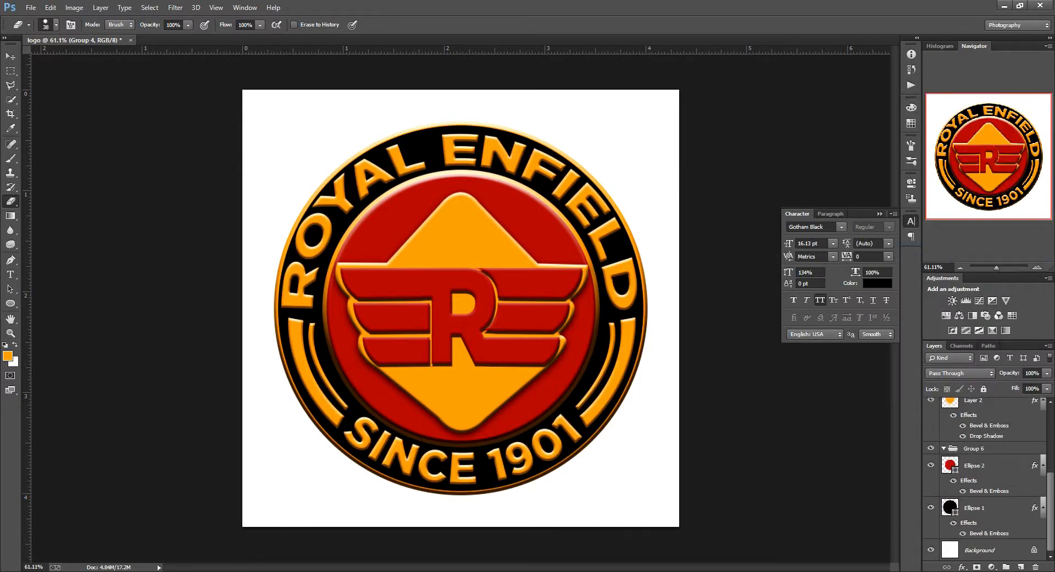
scroll(1009, 432, "up", 4)
scroll(1009, 431, "down", 4)
left_click(995, 549)
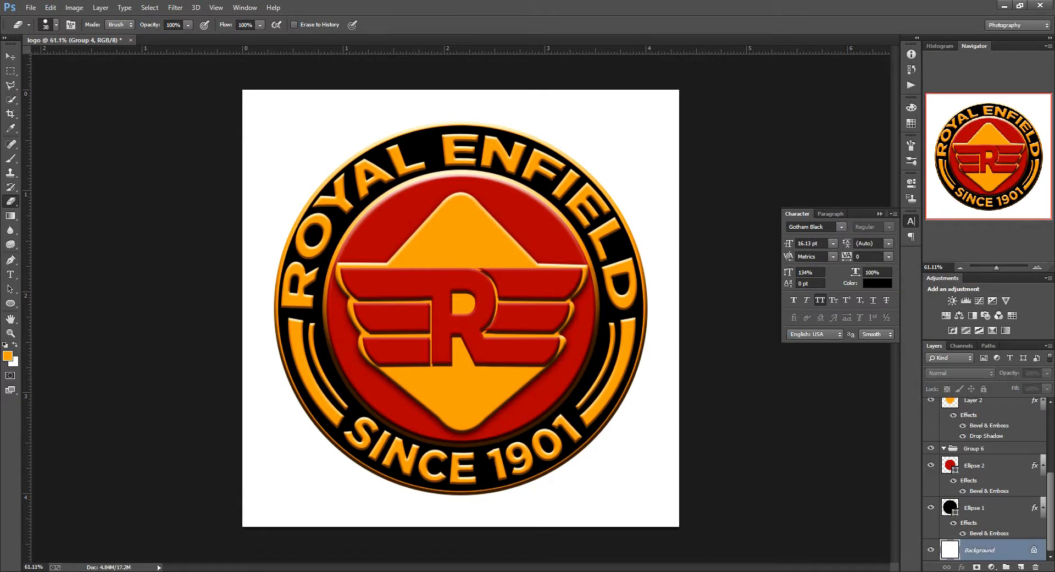
left_click(8, 356)
left_click_drag(641, 428, 640, 417)
key("Return")
key("e")
key("alt+BackSpace")
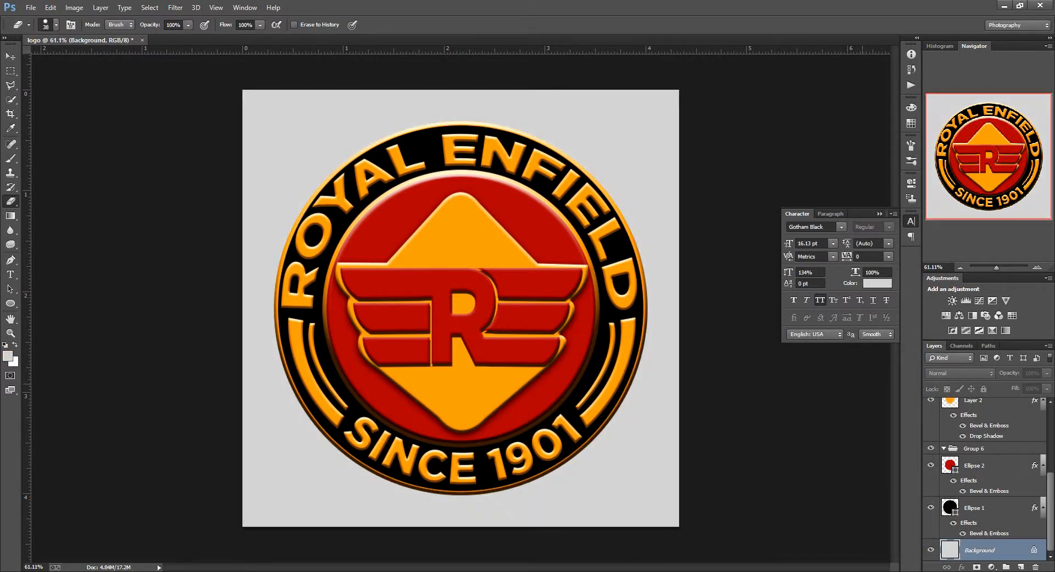
Step: Add a Levels adjustment layer above Group 5 with the black input level at 15 and the white input level at 226
scroll(984, 478, "up", 3)
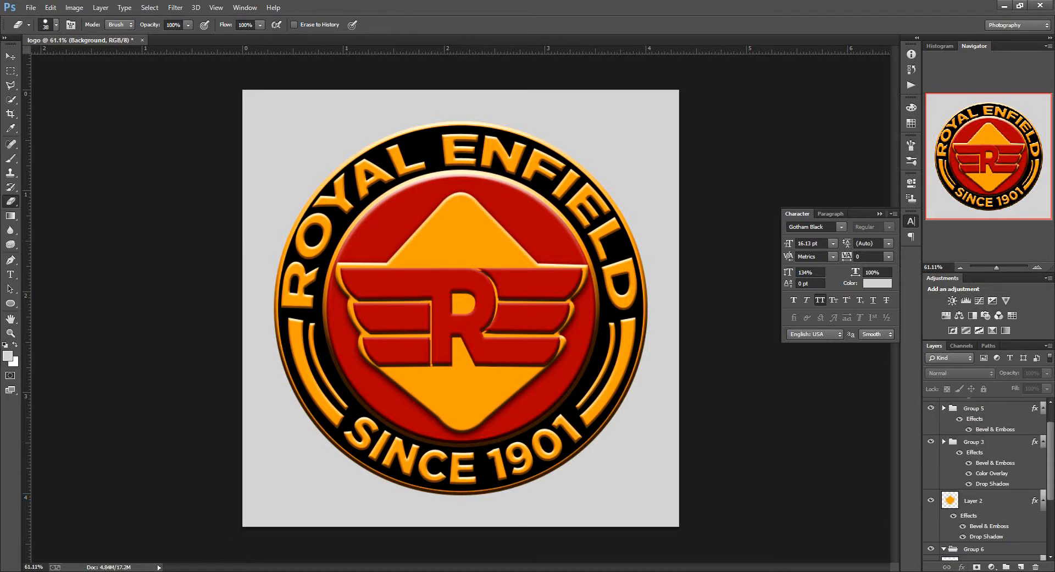
left_click(987, 409)
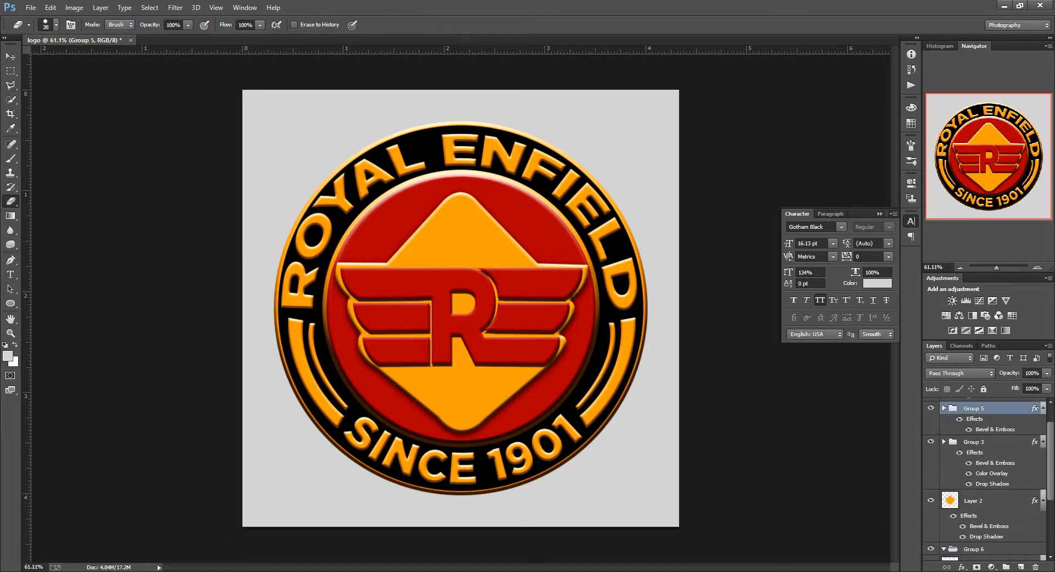
left_click(966, 300)
mouse_move(802, 288)
left_mouse_down()
mouse_move(825, 288)
mouse_move(803, 288)
left_mouse_up()
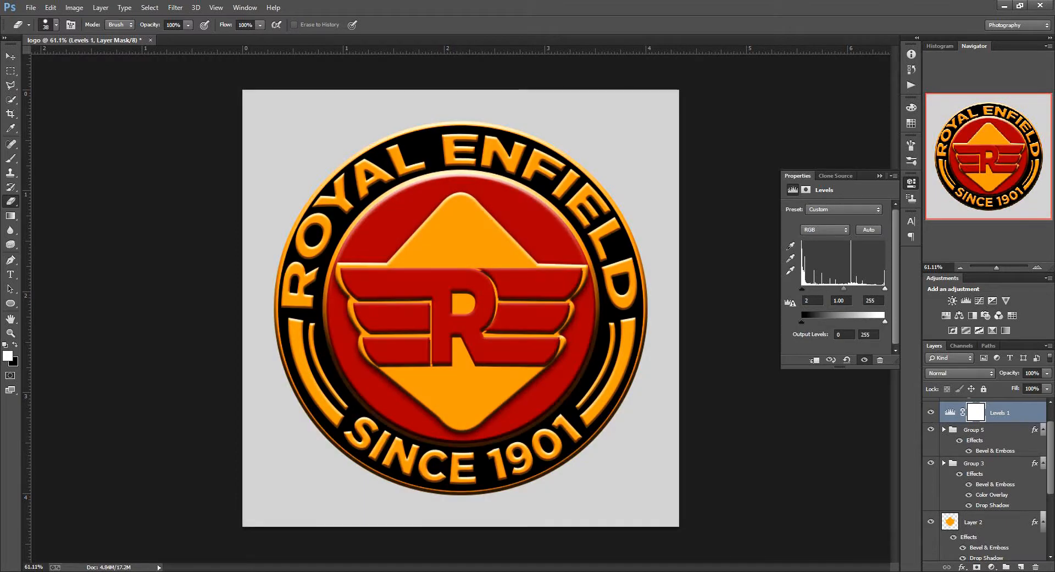
left_click_drag(885, 289, 876, 289)
left_click_drag(803, 289, 806, 288)
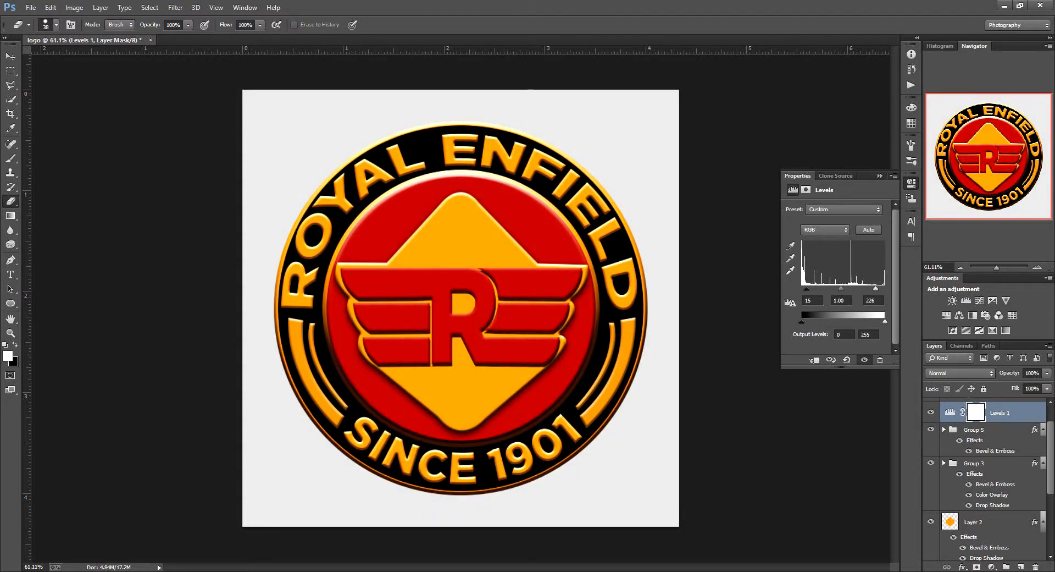
Step: Compare the logo with and without the Levels adjustment and set its white input level to 230
left_click(930, 411)
left_click(931, 412)
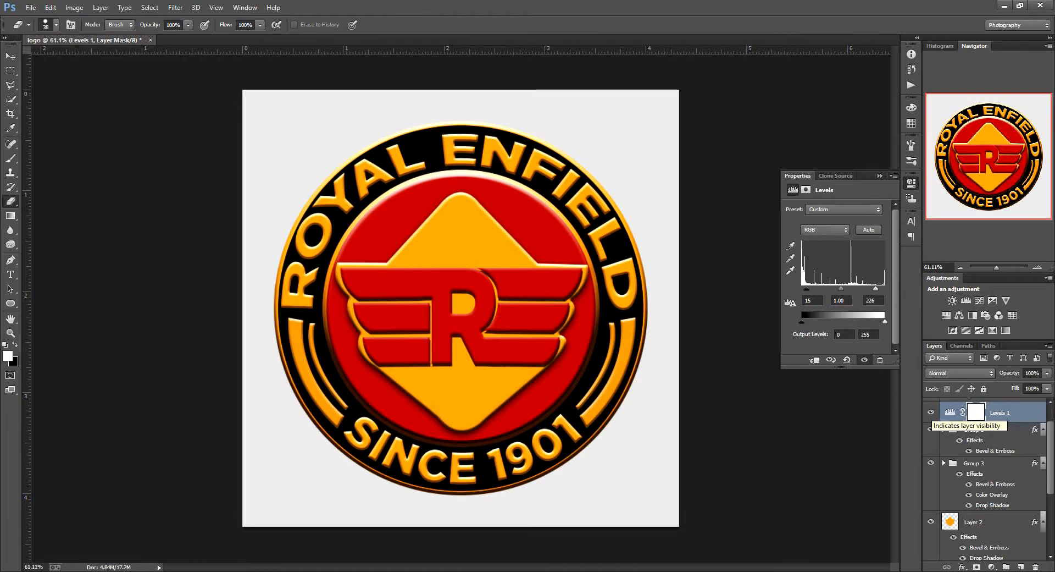
left_click_drag(875, 288, 879, 288)
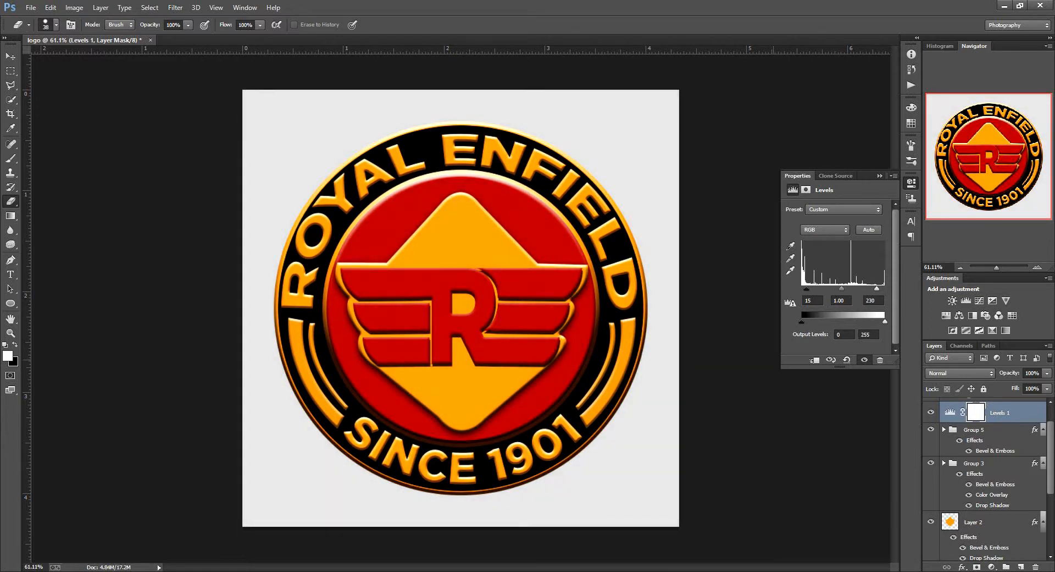
Step: Save the logo under the file name logo as a JPEG in the PS Images folder on the Desktop
left_click(31, 7)
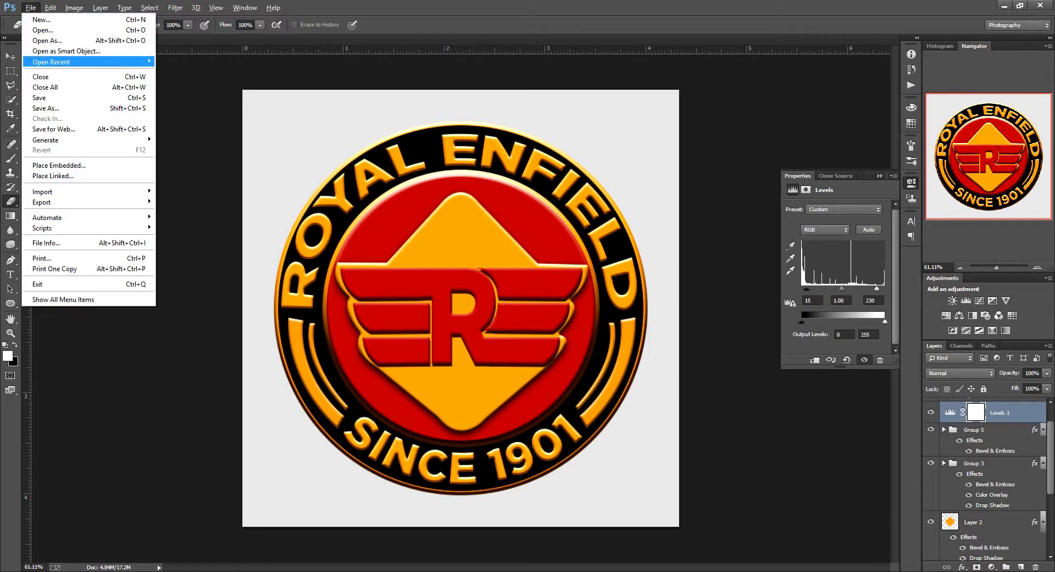
left_click(36, 108)
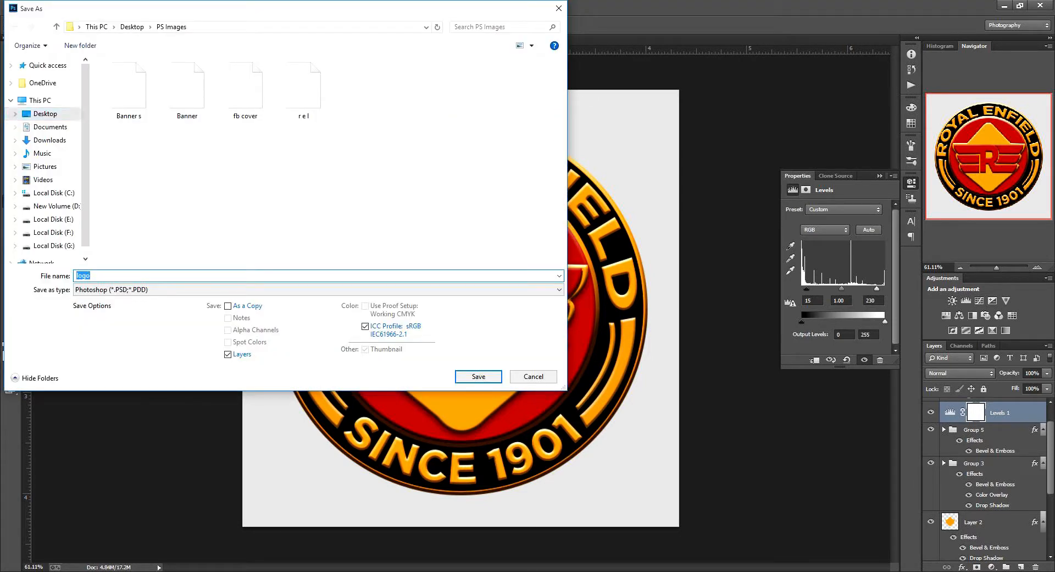
left_click(45, 114)
double_click(186, 155)
left_click(187, 290)
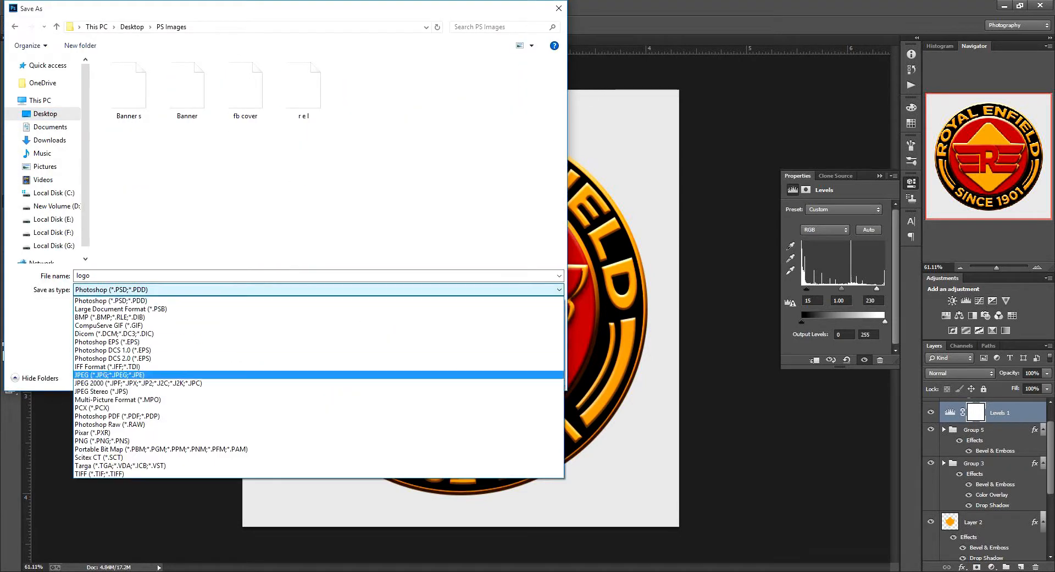
left_click(165, 374)
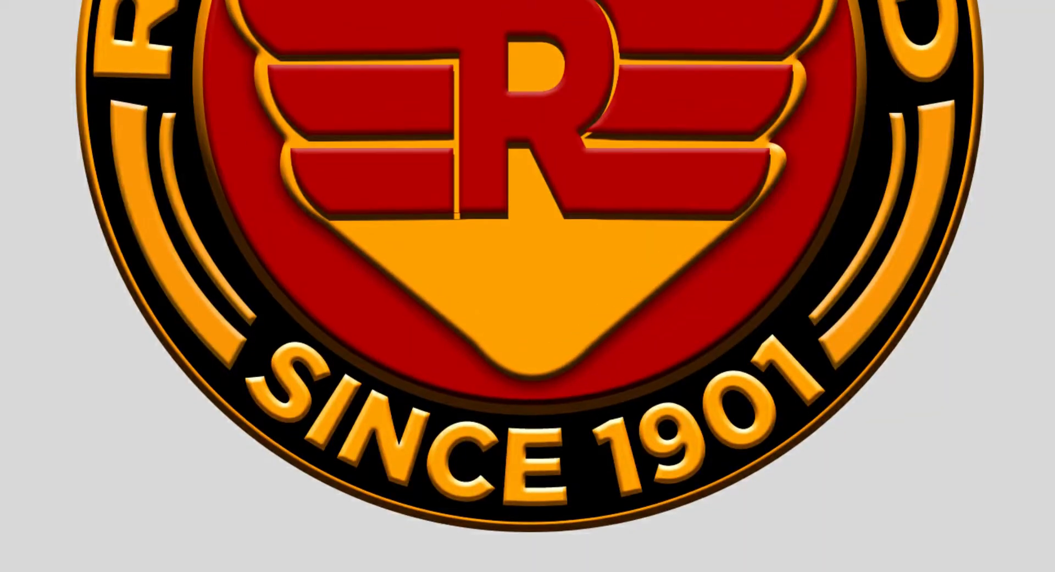